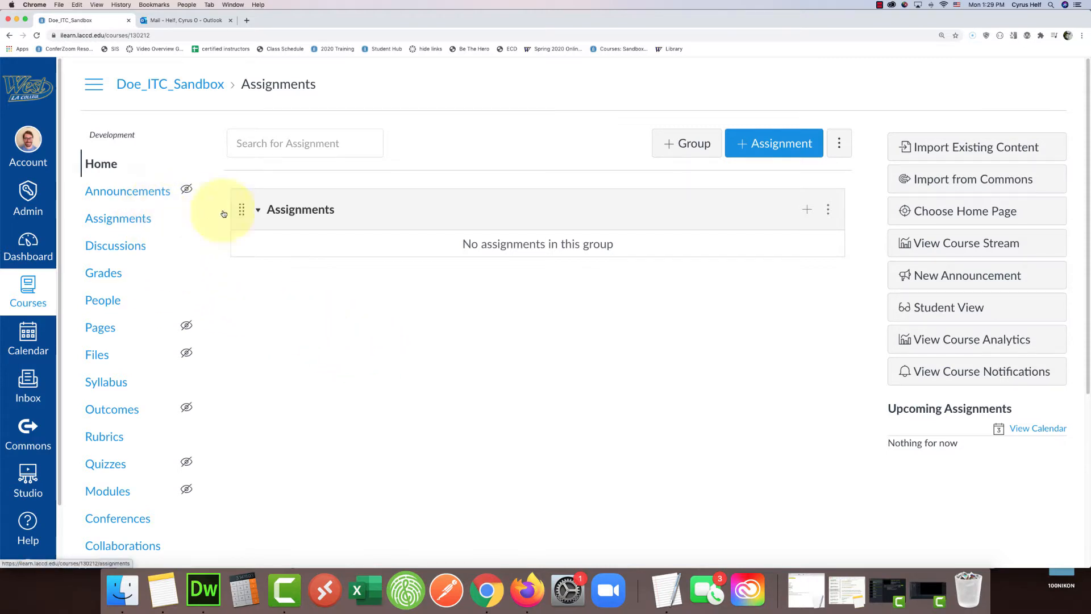
Step: Create a new assignment in the course and name it "Canvas Studio Assignment"
{"action": "left_click", "coordinate": [777, 146]}
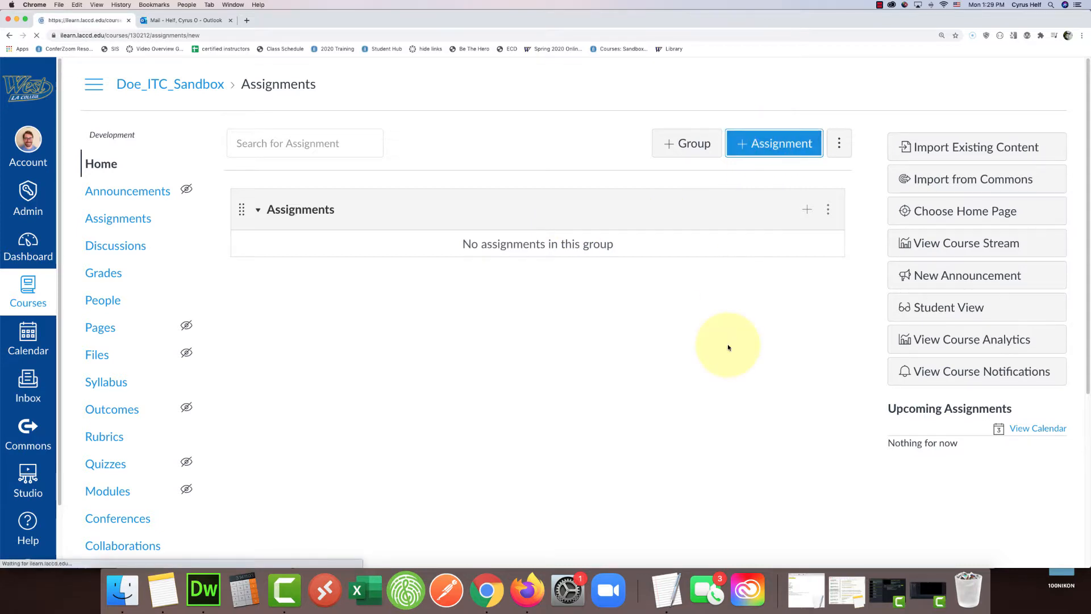
{"action": "left_click", "coordinate": [258, 198]}
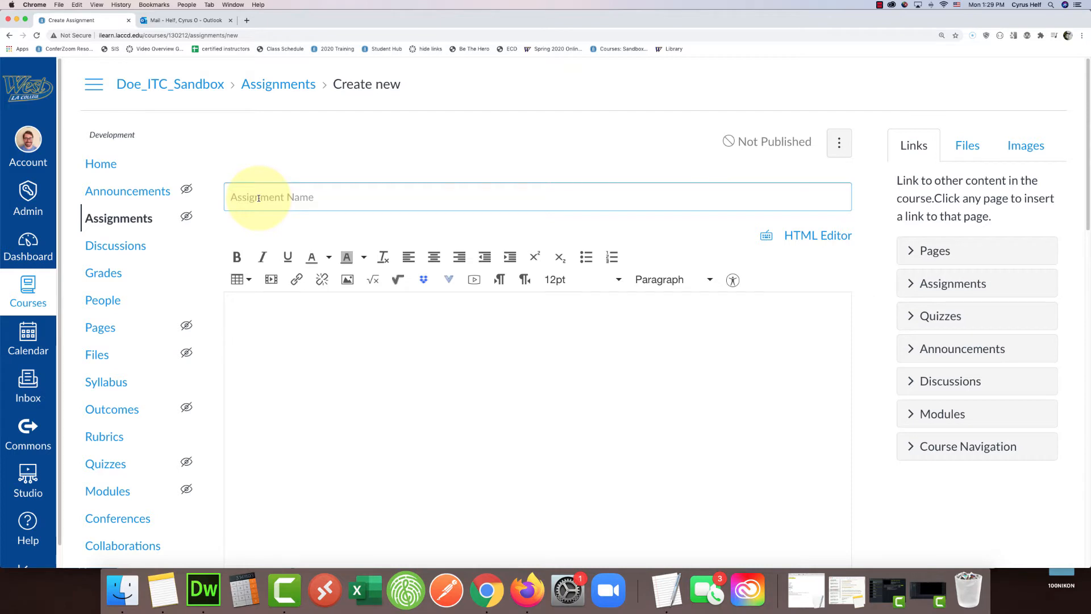
{"action": "type", "text": "Canvas"}
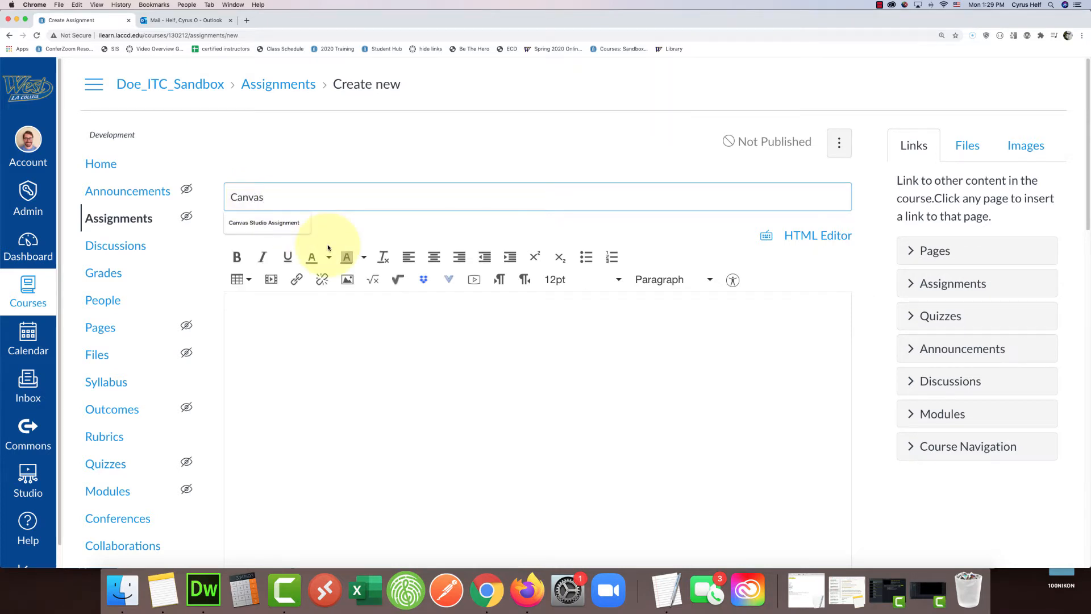
{"action": "left_click", "coordinate": [249, 220]}
{"action": "left_click", "coordinate": [354, 145]}
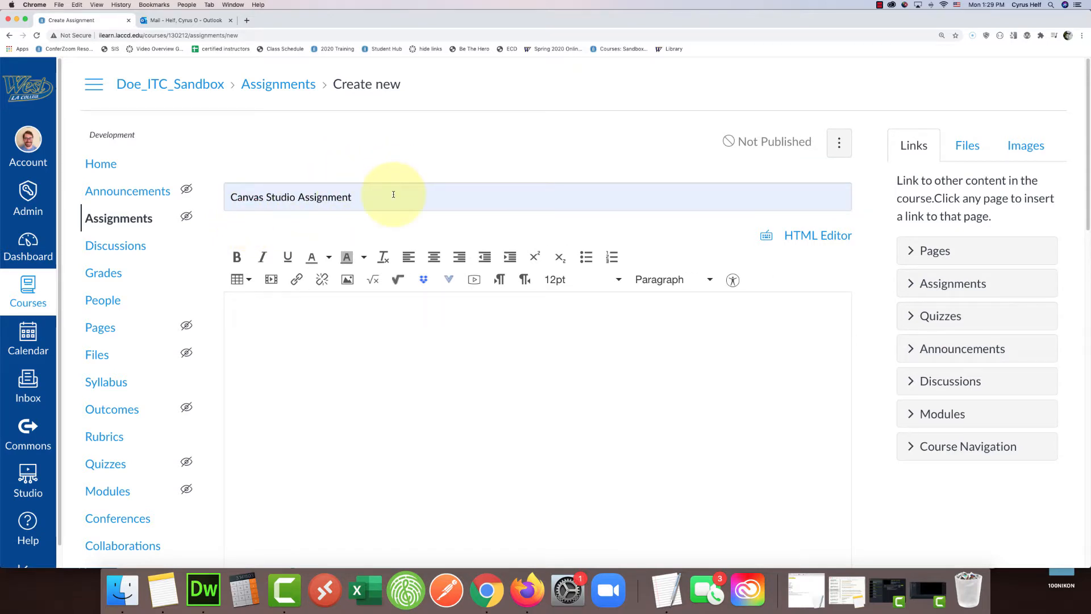
Step: Set the assignment's points to 100
{"action": "scroll", "coordinate": [393, 194], "scroll_direction": "down", "scroll_amount": 4}
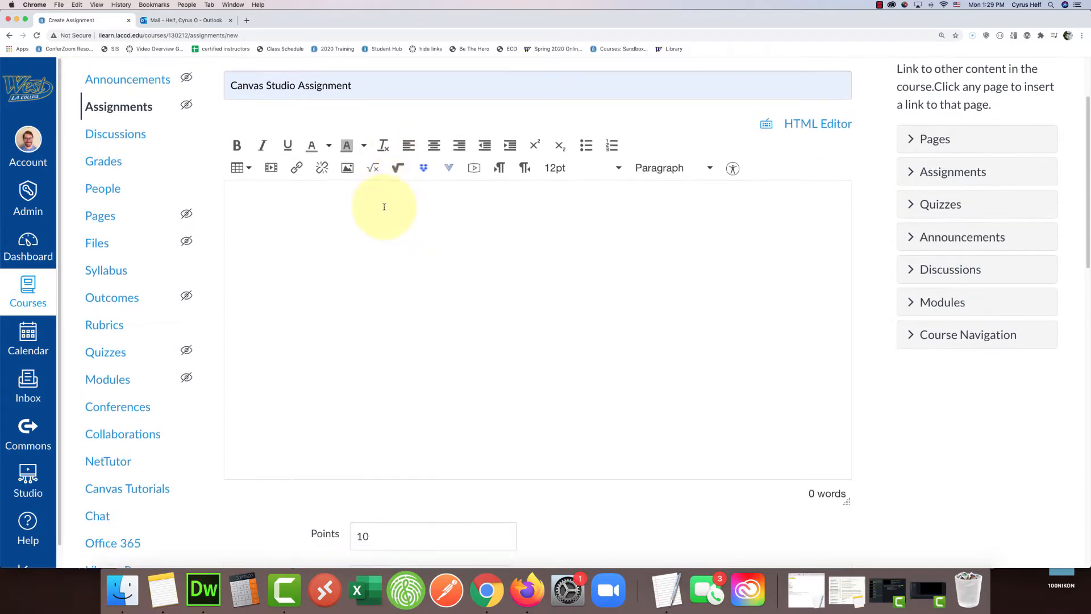
{"action": "scroll", "coordinate": [387, 254], "scroll_direction": "down", "scroll_amount": 9}
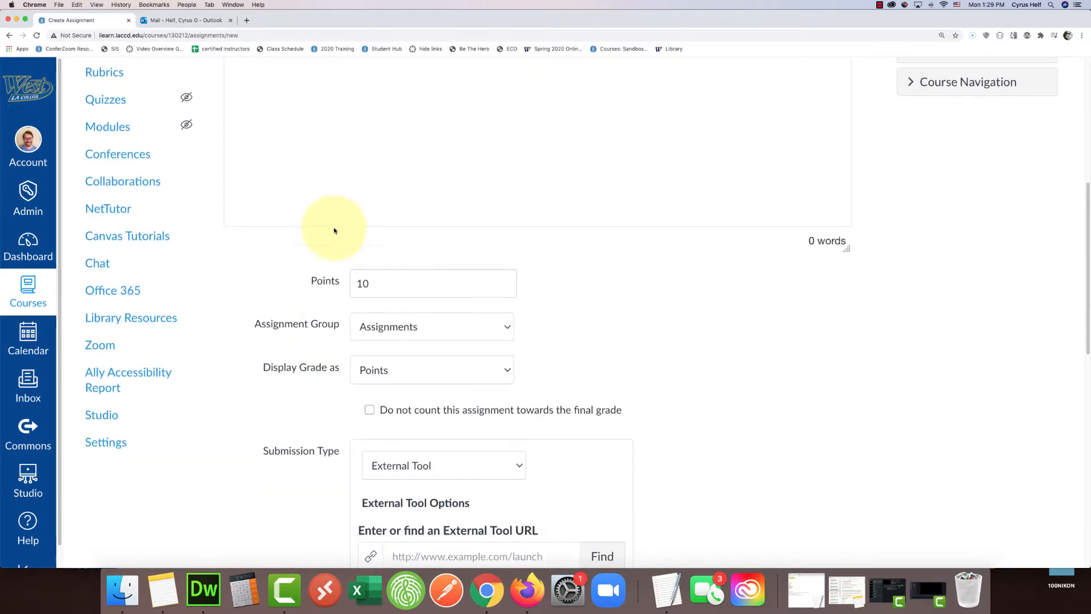
{"action": "scroll", "coordinate": [335, 230], "scroll_direction": "down", "scroll_amount": 2}
{"action": "double_click", "coordinate": [366, 231]}
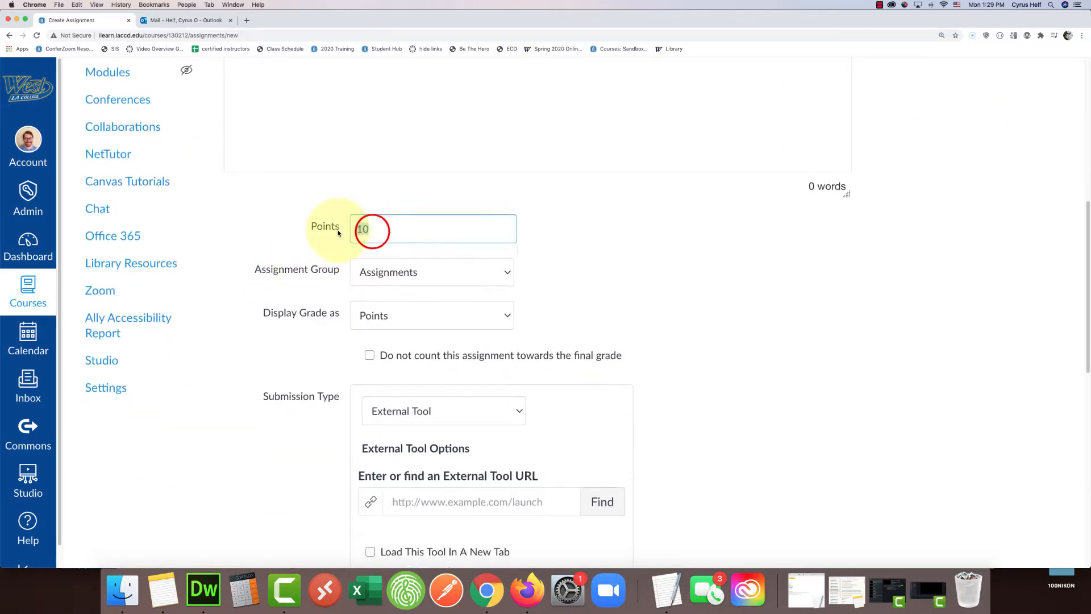
{"action": "type", "text": "100"}
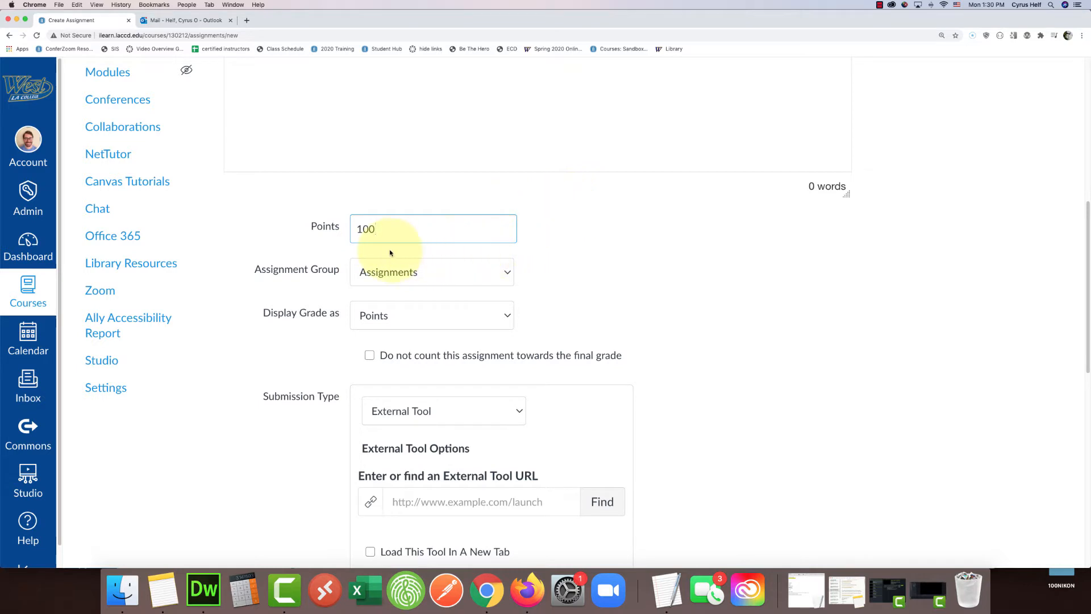
{"action": "left_click", "coordinate": [571, 221]}
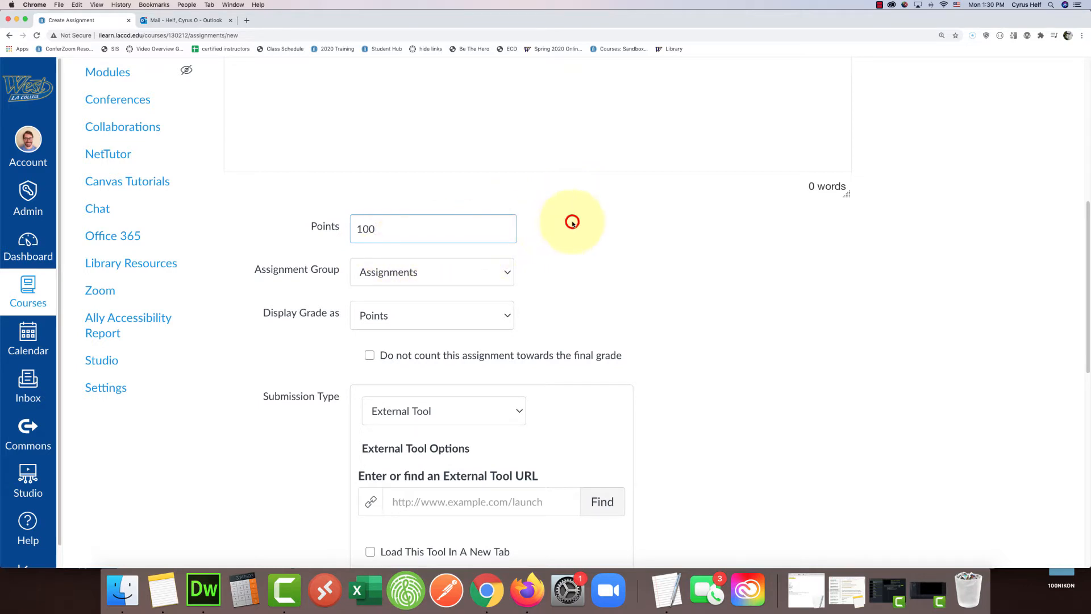
{"action": "double_click", "coordinate": [377, 230]}
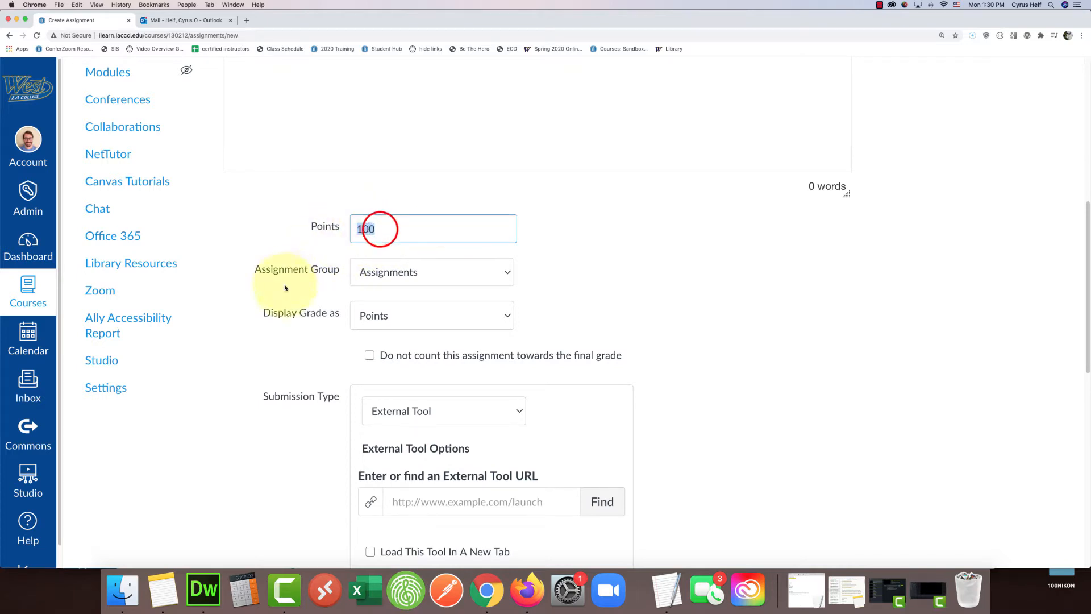
{"action": "left_click", "coordinate": [285, 254]}
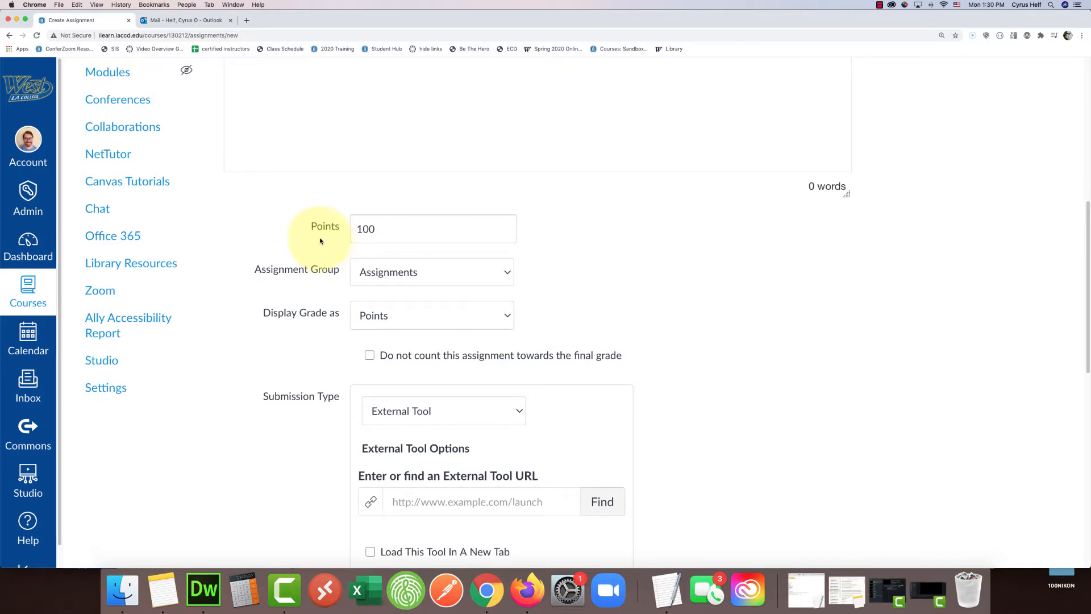
Step: Switch the assignment's submission type to No Submission and back to External Tool
{"action": "scroll", "coordinate": [318, 238], "scroll_direction": "down", "scroll_amount": 4}
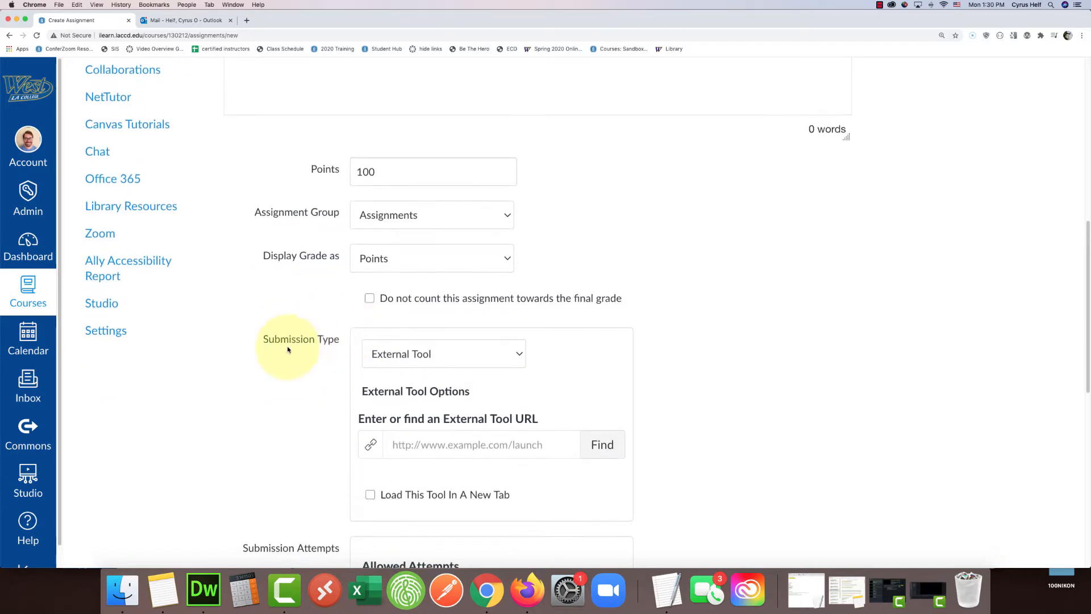
{"action": "left_click", "coordinate": [427, 286]}
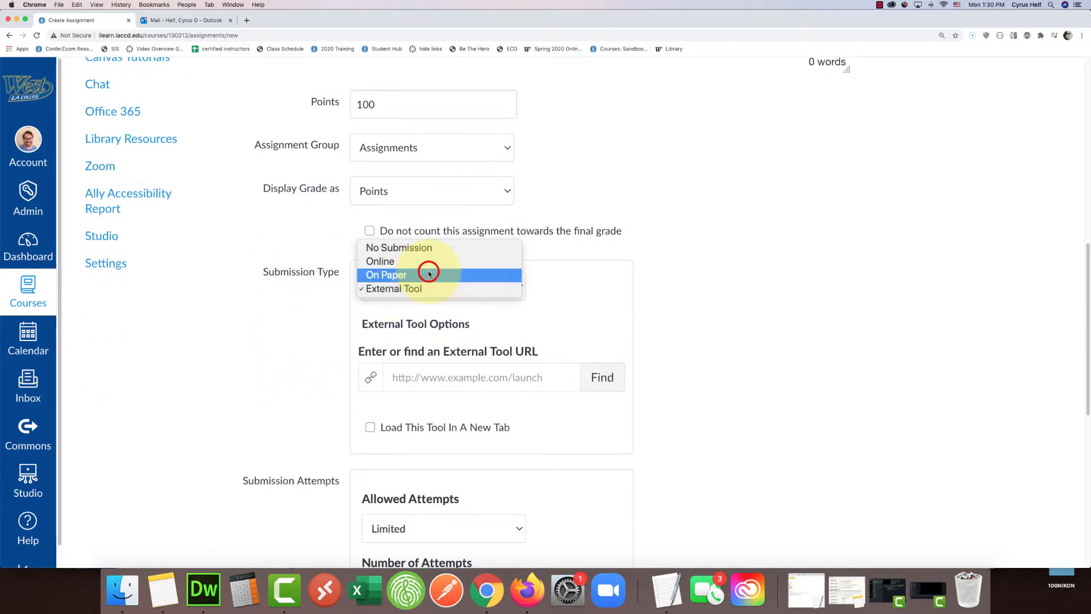
{"action": "left_click", "coordinate": [413, 248]}
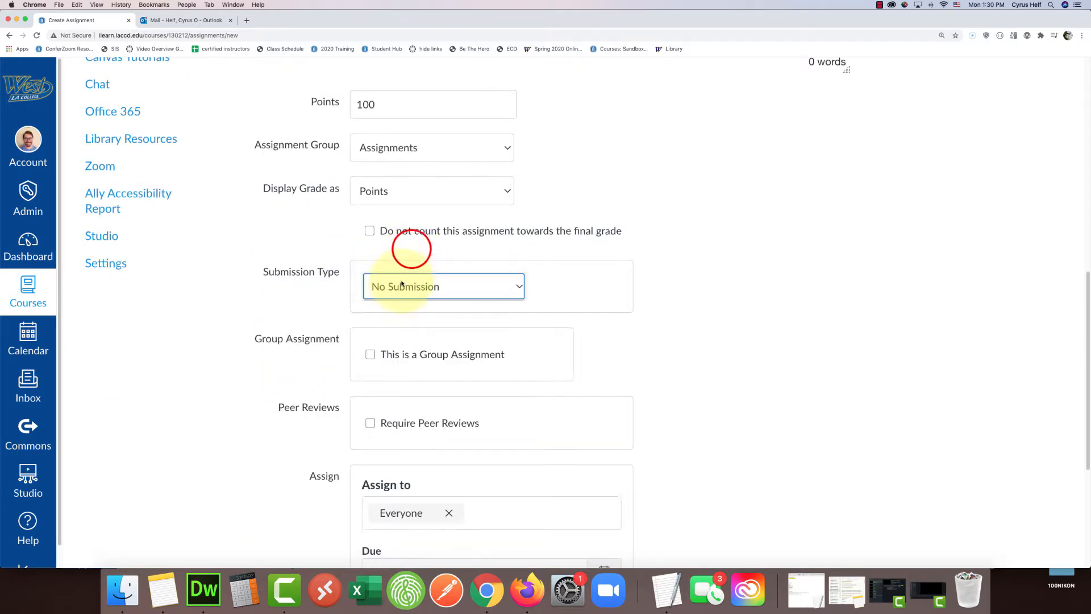
{"action": "left_click", "coordinate": [478, 287]}
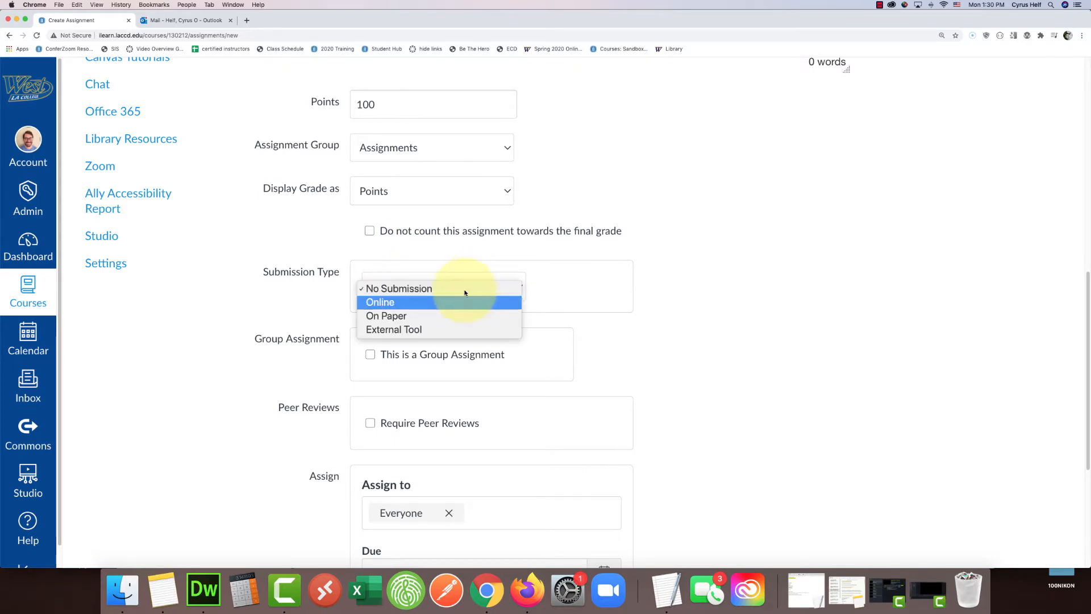
{"action": "left_click", "coordinate": [404, 329]}
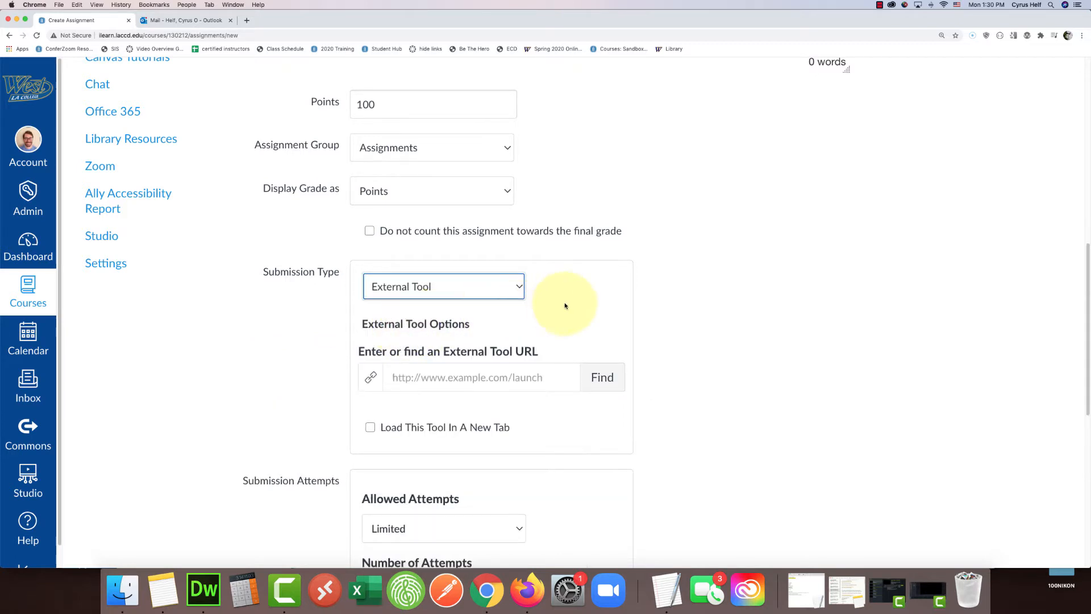
Step: Find an external tool for the submission and choose Canvas Studio from the available tools
{"action": "scroll", "coordinate": [565, 305], "scroll_direction": "down", "scroll_amount": 1}
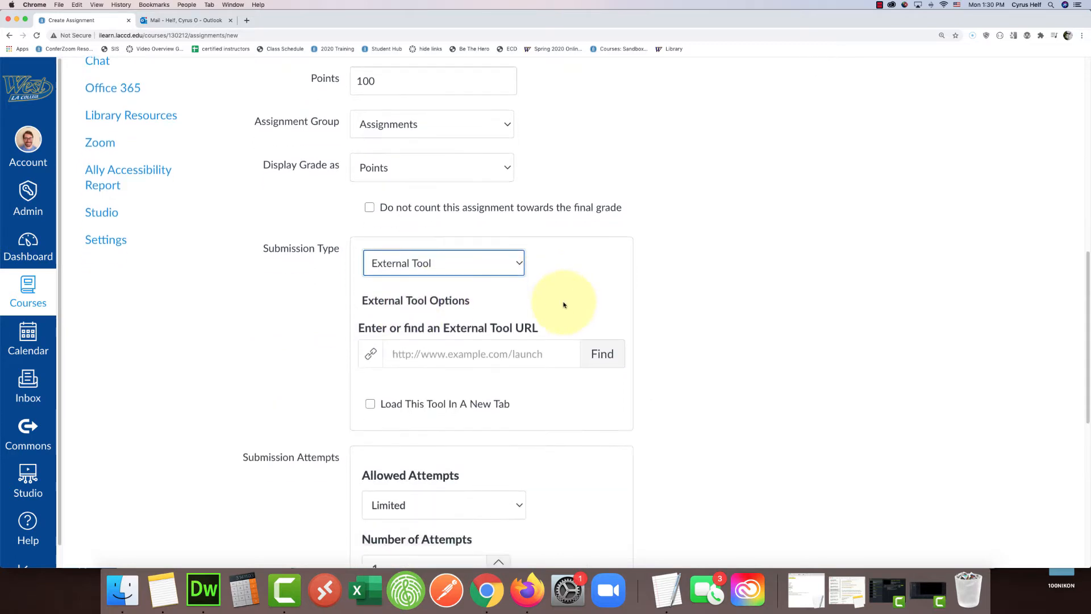
{"action": "left_click", "coordinate": [602, 355]}
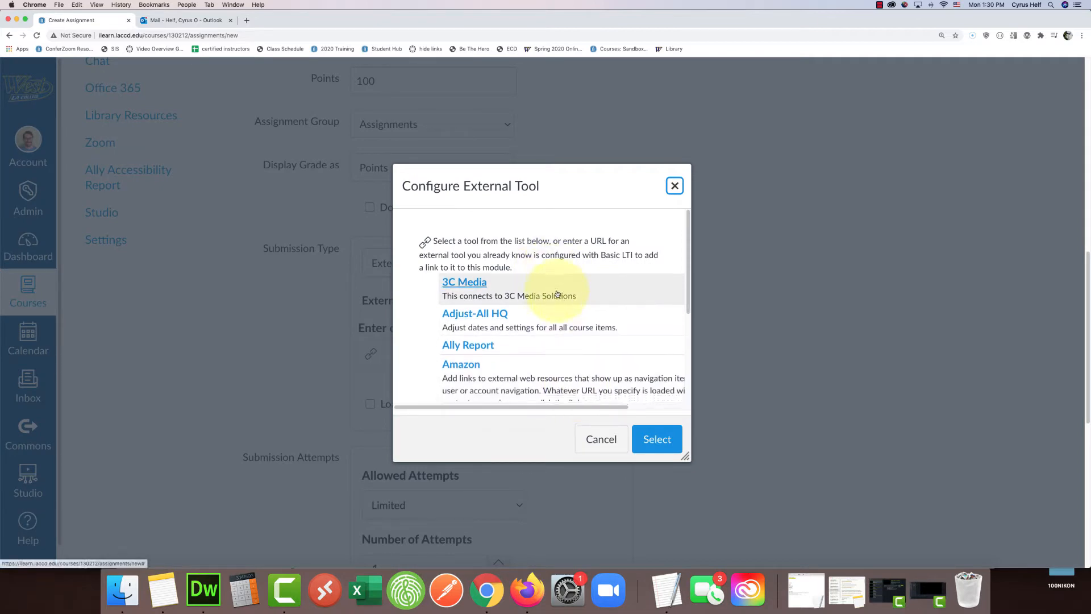
{"action": "scroll", "coordinate": [555, 290], "scroll_direction": "down", "scroll_amount": 2}
{"action": "scroll", "coordinate": [556, 293], "scroll_direction": "up", "scroll_amount": 2}
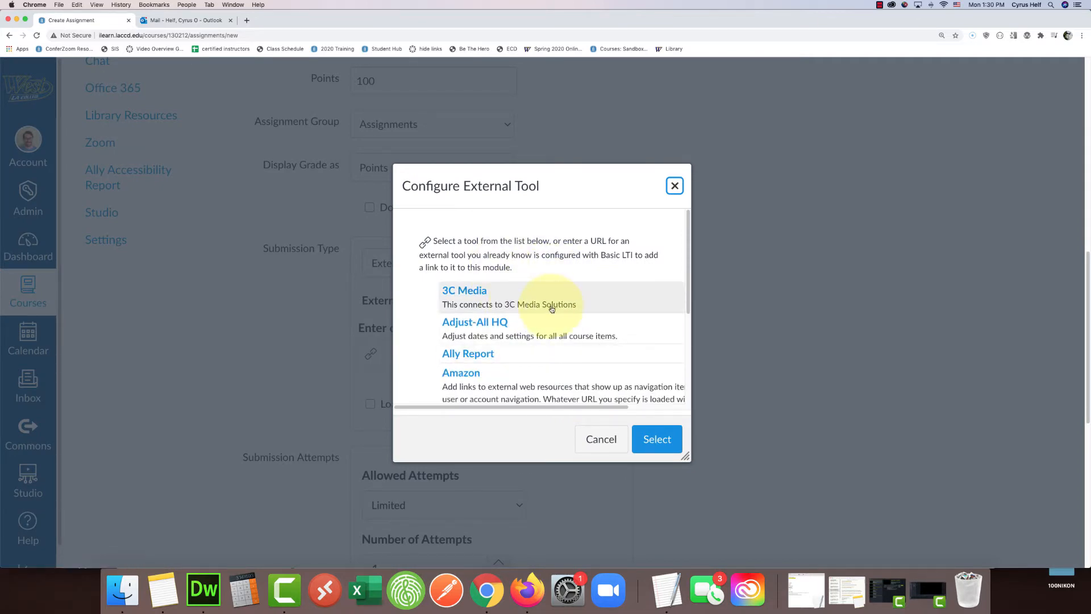
{"action": "scroll", "coordinate": [548, 309], "scroll_direction": "down", "scroll_amount": 3}
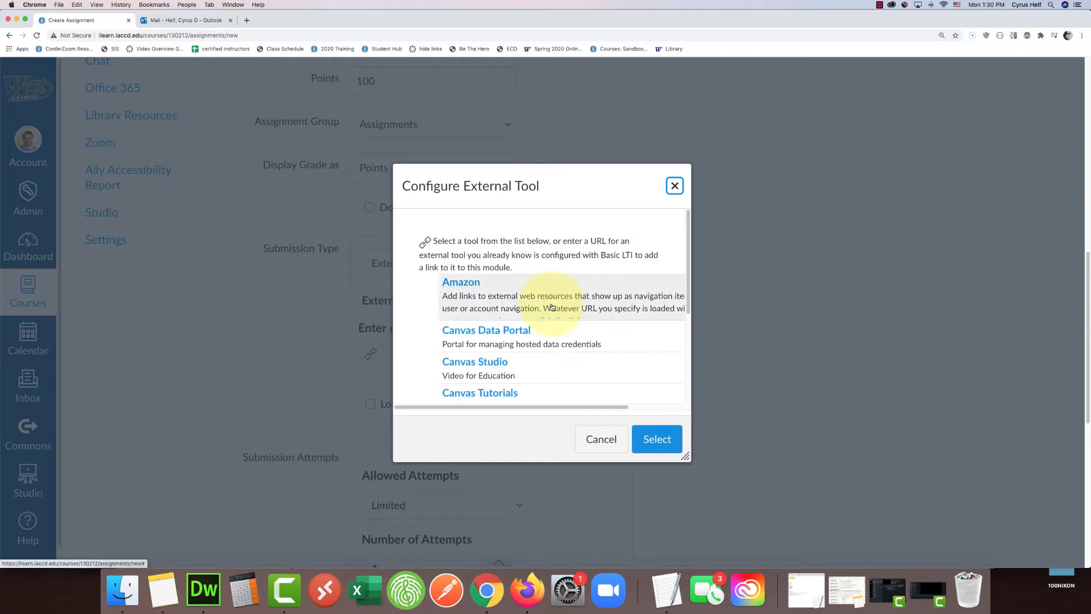
{"action": "left_click", "coordinate": [475, 363]}
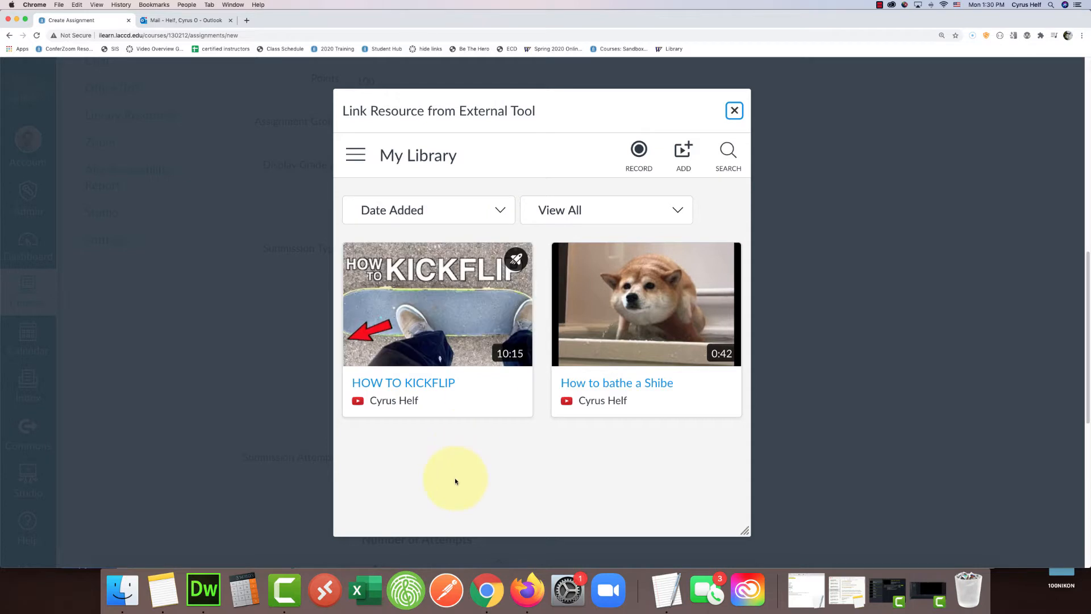
Step: Select the "HOW TO KICKFLIP" video from the Studio library as the linked resource
{"action": "scroll", "coordinate": [463, 449], "scroll_direction": "down", "scroll_amount": 1}
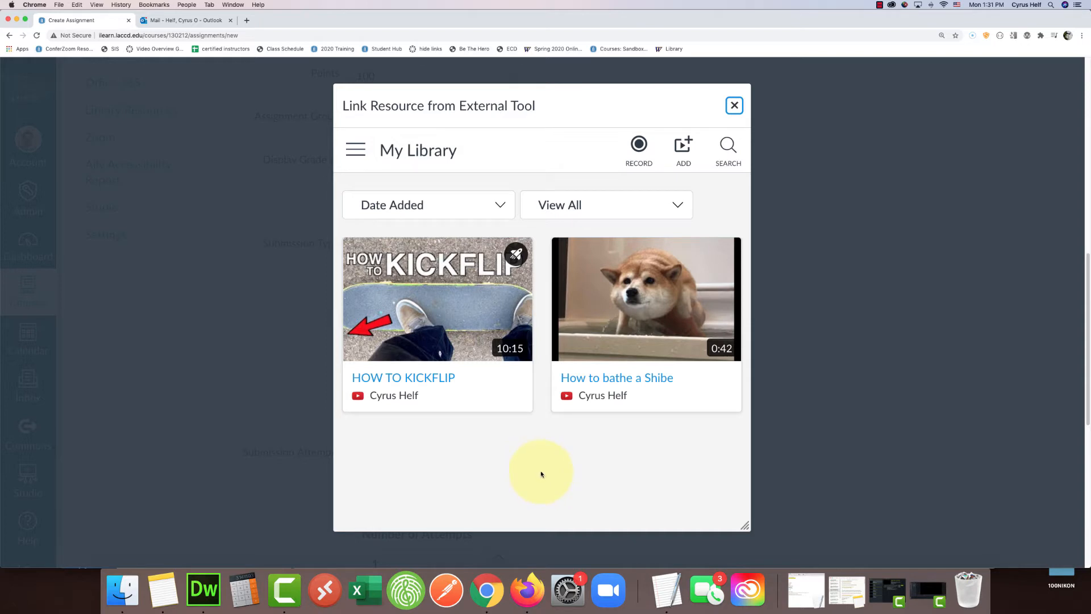
{"action": "mouse_move", "coordinate": [519, 268]}
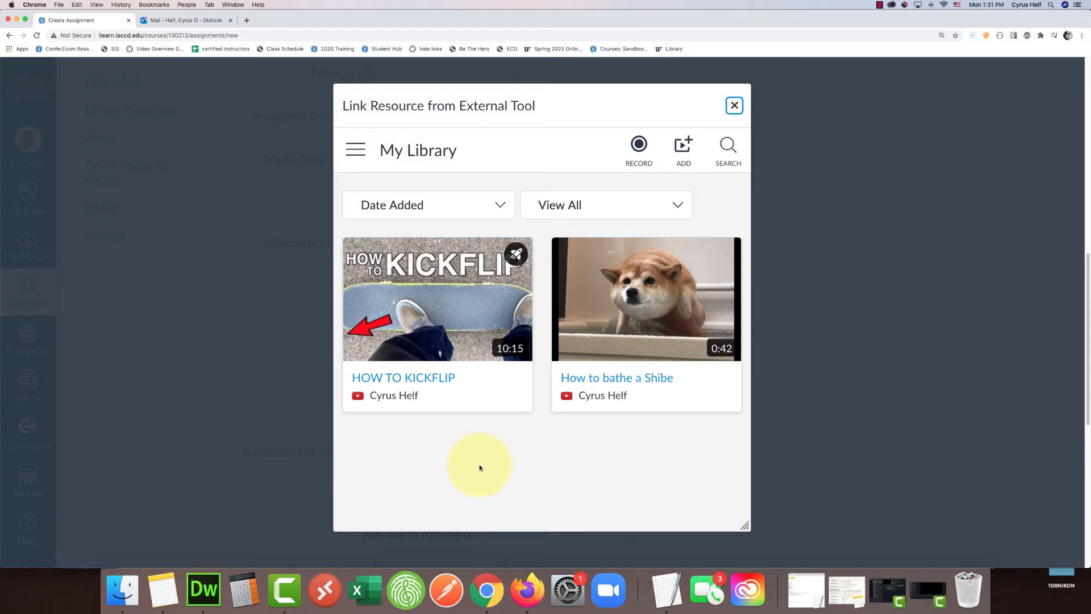
{"action": "mouse_move", "coordinate": [701, 377]}
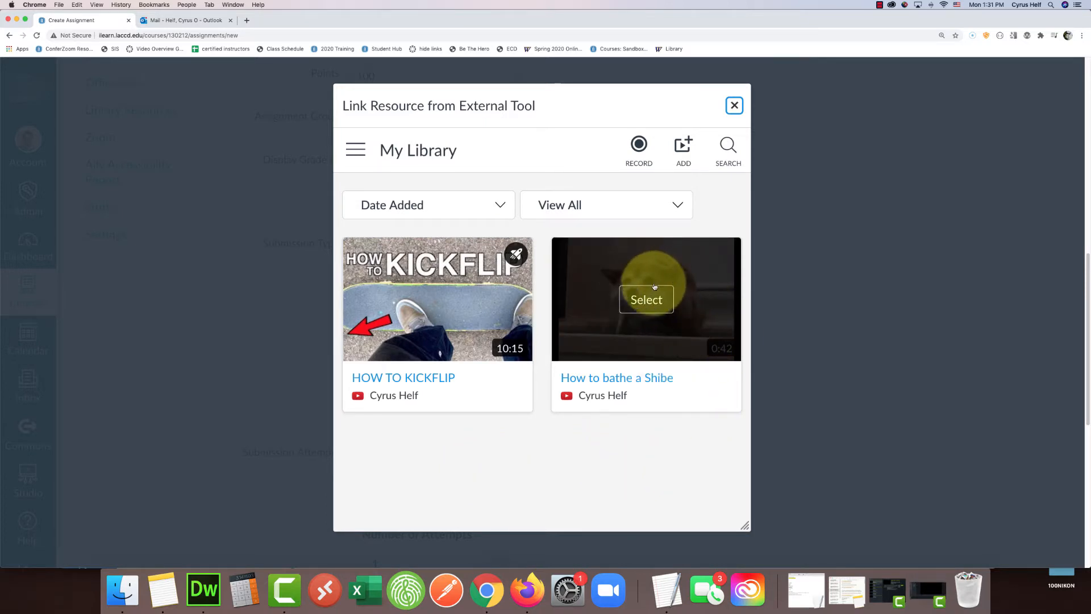
{"action": "mouse_move", "coordinate": [428, 381]}
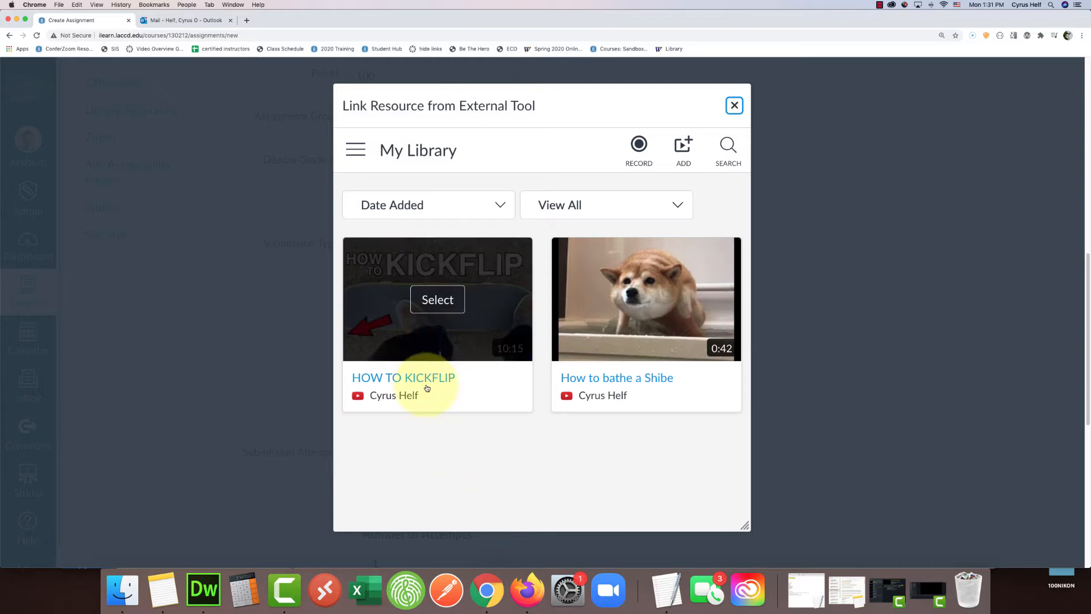
{"action": "left_click", "coordinate": [425, 299]}
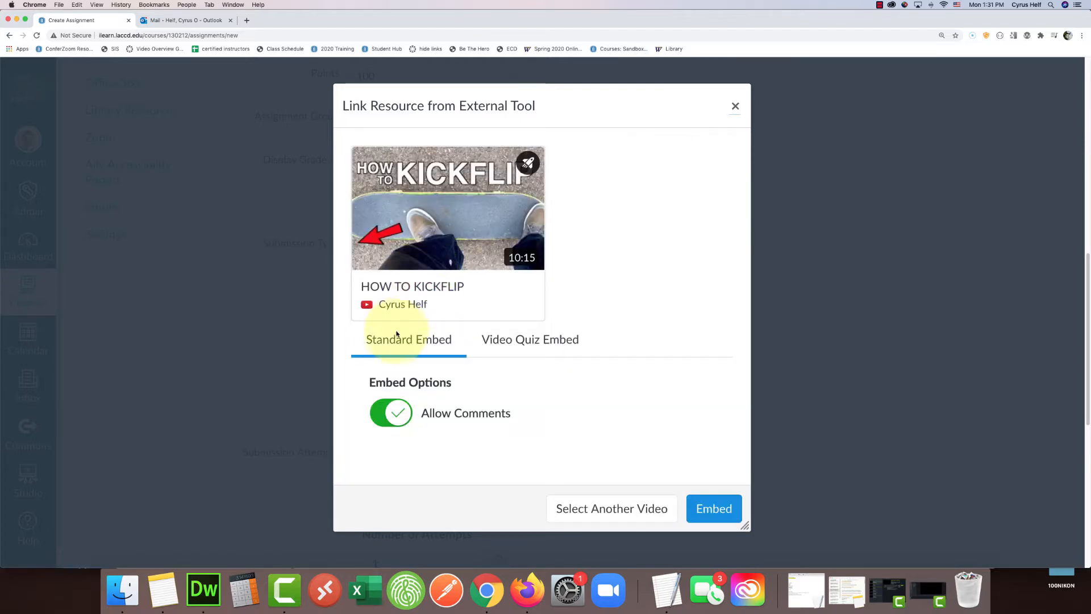
Step: Embed the video as a video quiz using "Kickflip quiz" and confirm Canvas Studio as the external tool
{"action": "left_click", "coordinate": [519, 341]}
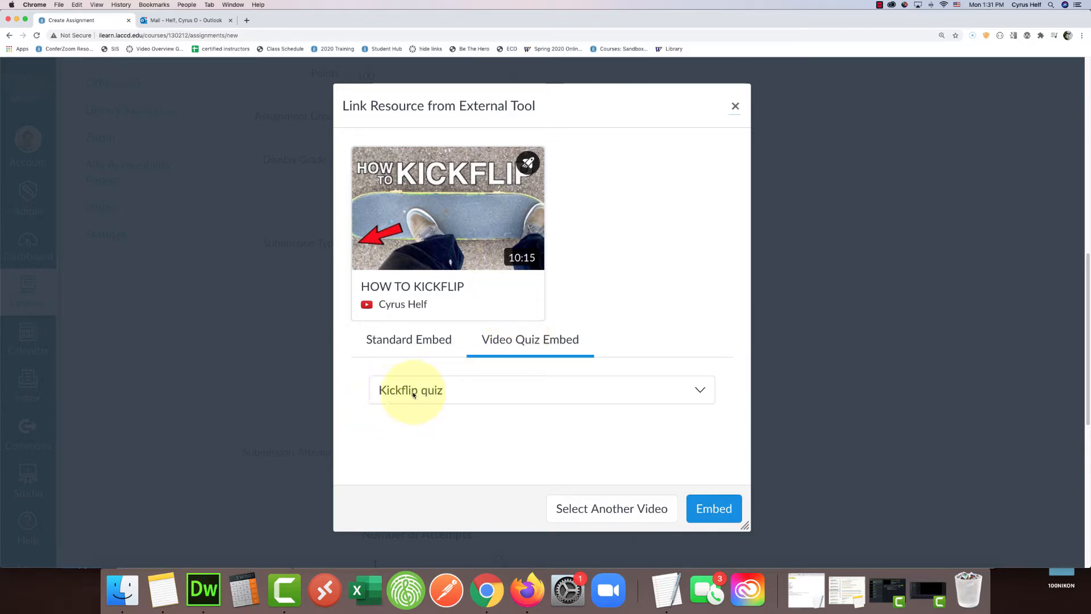
{"action": "scroll", "coordinate": [577, 423], "scroll_direction": "down", "scroll_amount": 1}
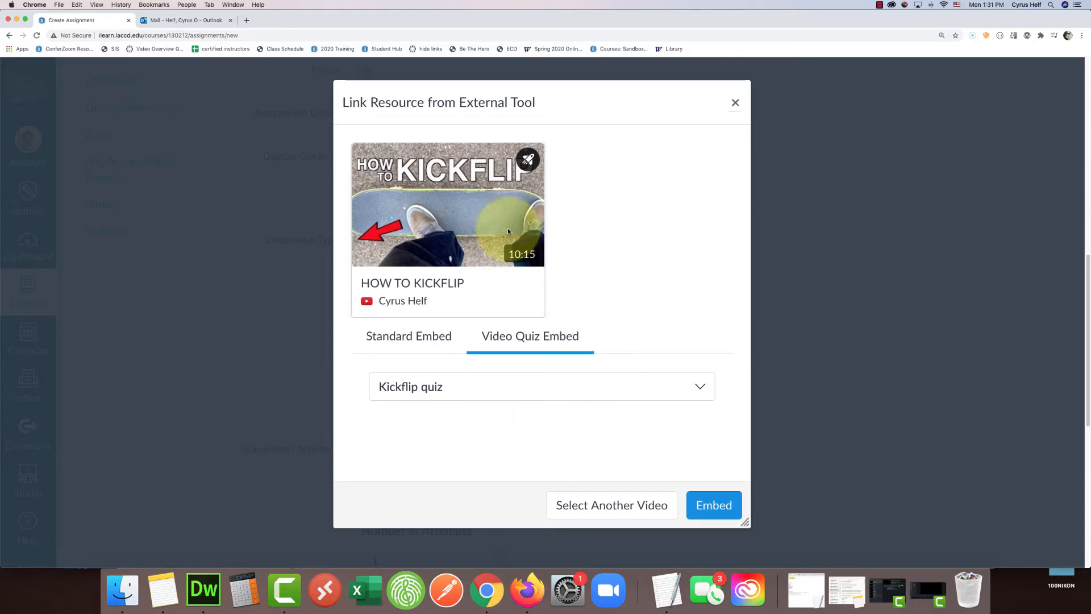
{"action": "left_click", "coordinate": [559, 384]}
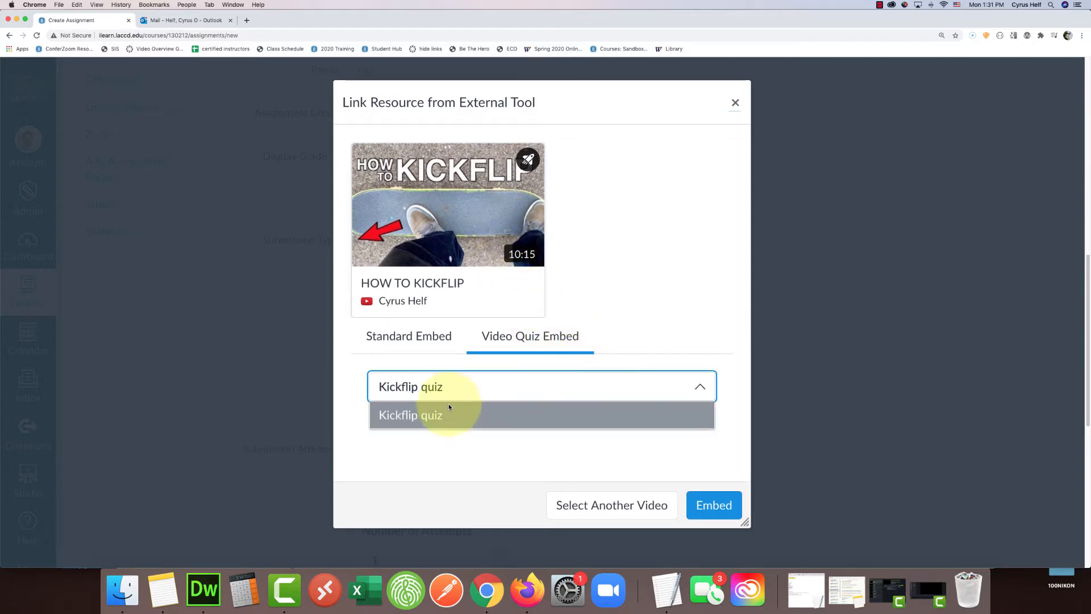
{"action": "left_click", "coordinate": [553, 432]}
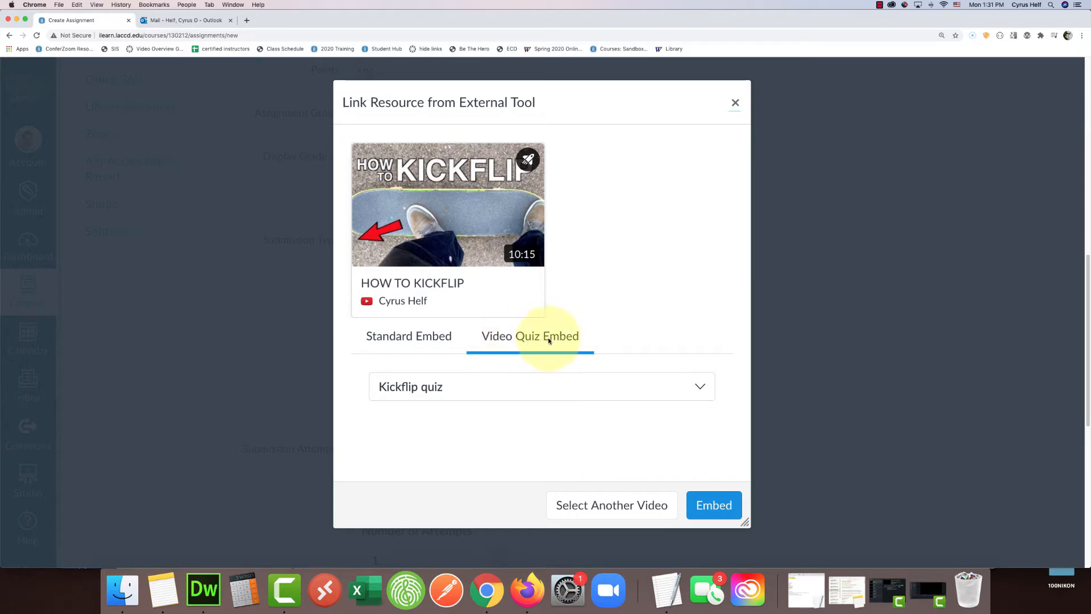
{"action": "left_click", "coordinate": [711, 506]}
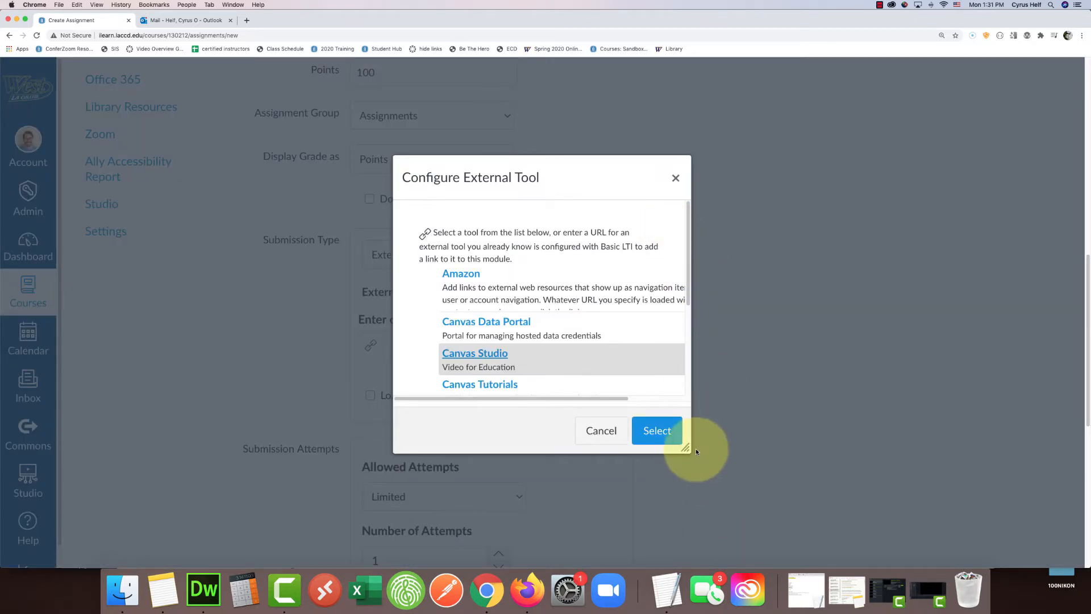
{"action": "left_click", "coordinate": [666, 437]}
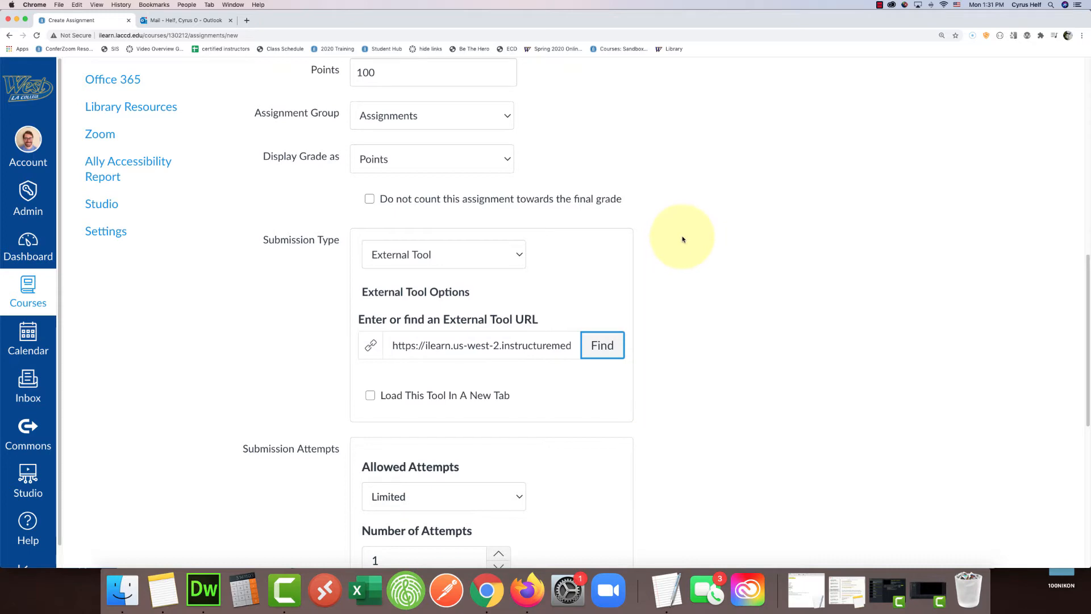
Step: Switch the allowed attempts to Unlimited and back to Limited, leaving the number of attempts at 1
{"action": "scroll", "coordinate": [683, 240], "scroll_direction": "down", "scroll_amount": 5}
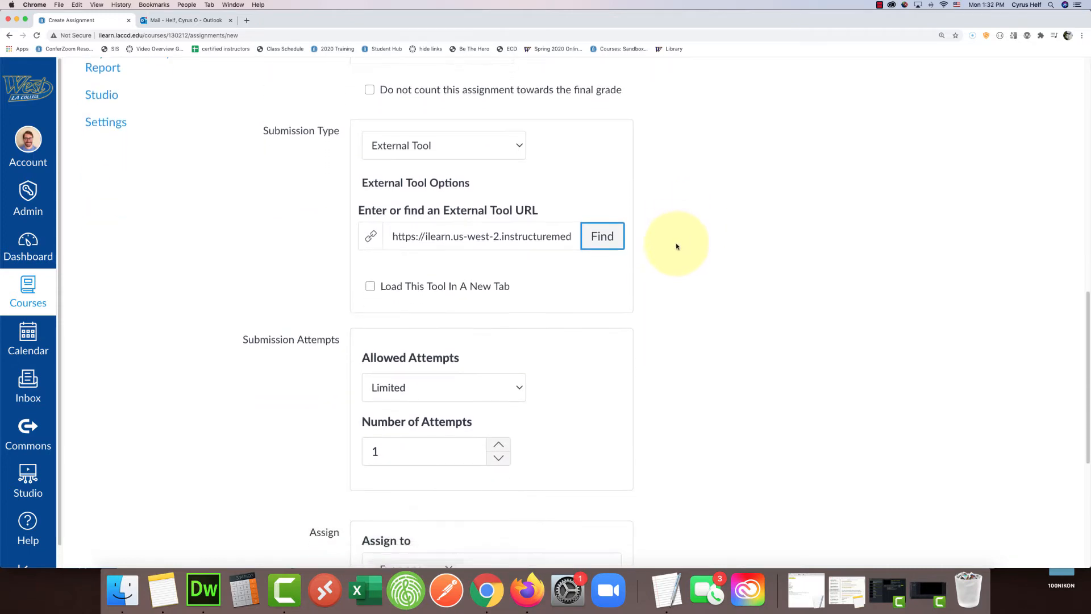
{"action": "scroll", "coordinate": [676, 245], "scroll_direction": "down", "scroll_amount": 3}
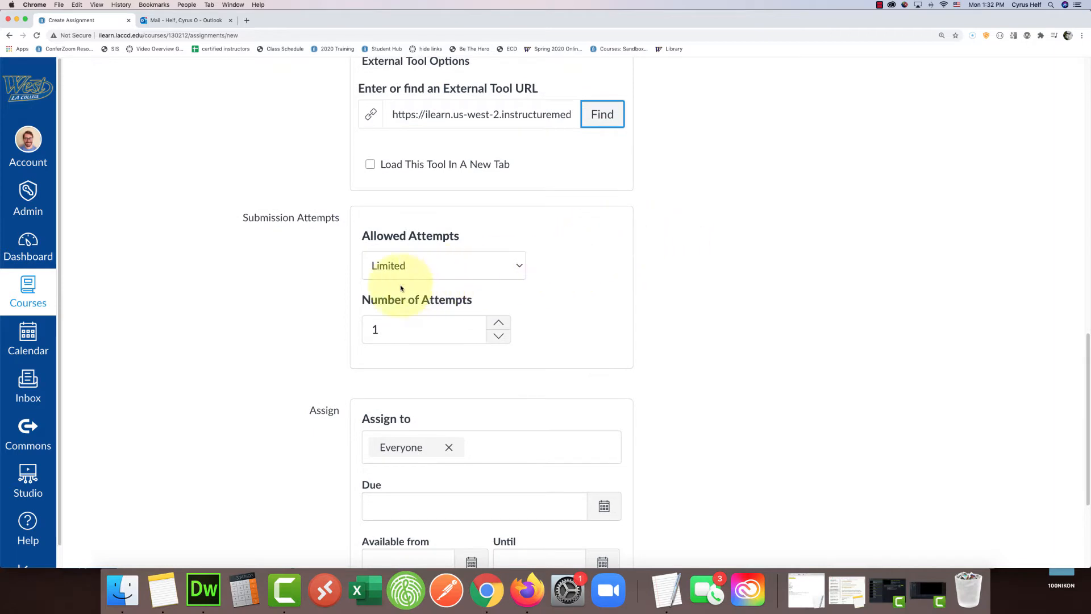
{"action": "left_click", "coordinate": [374, 268]}
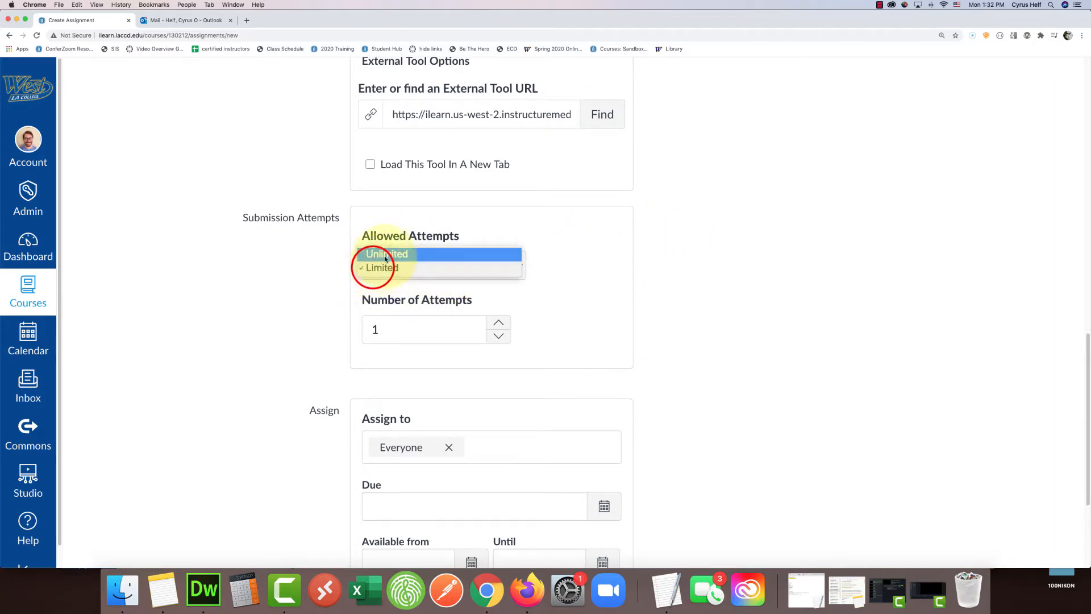
{"action": "left_click", "coordinate": [384, 254]}
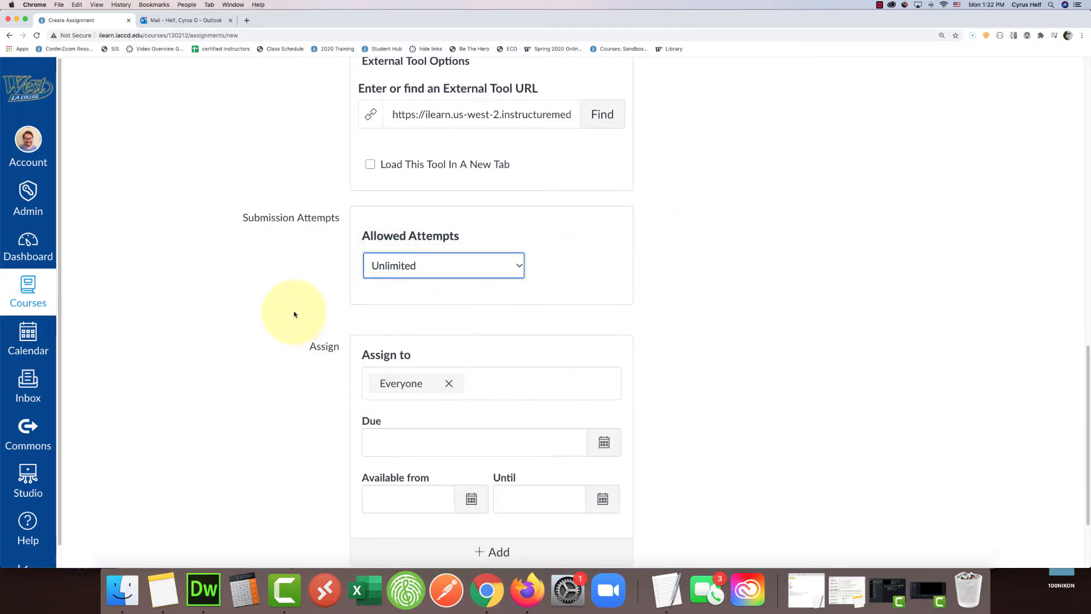
{"action": "left_click", "coordinate": [414, 265]}
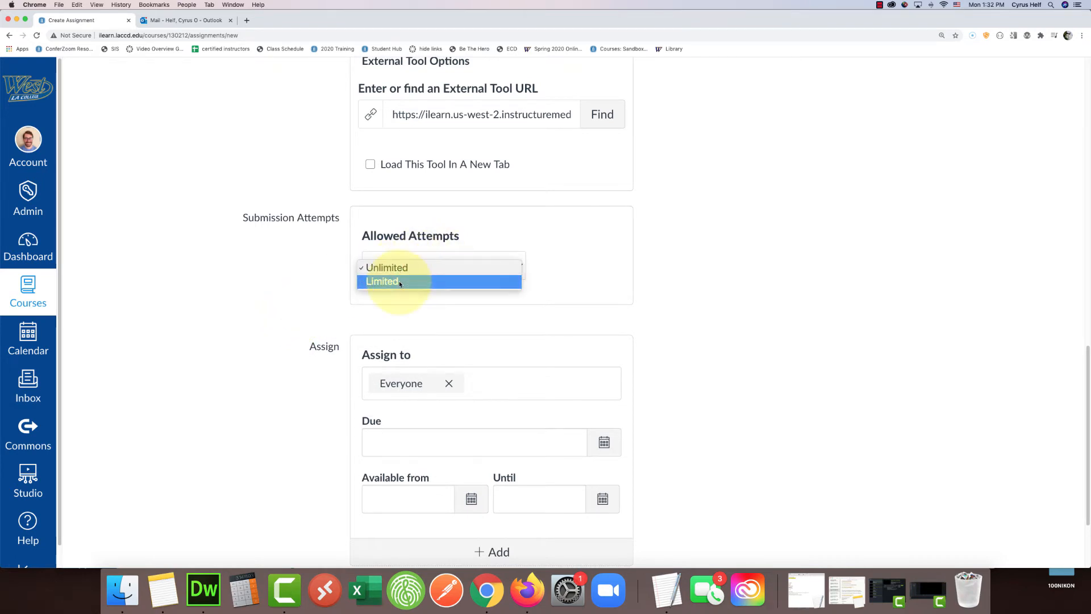
{"action": "left_click", "coordinate": [399, 281]}
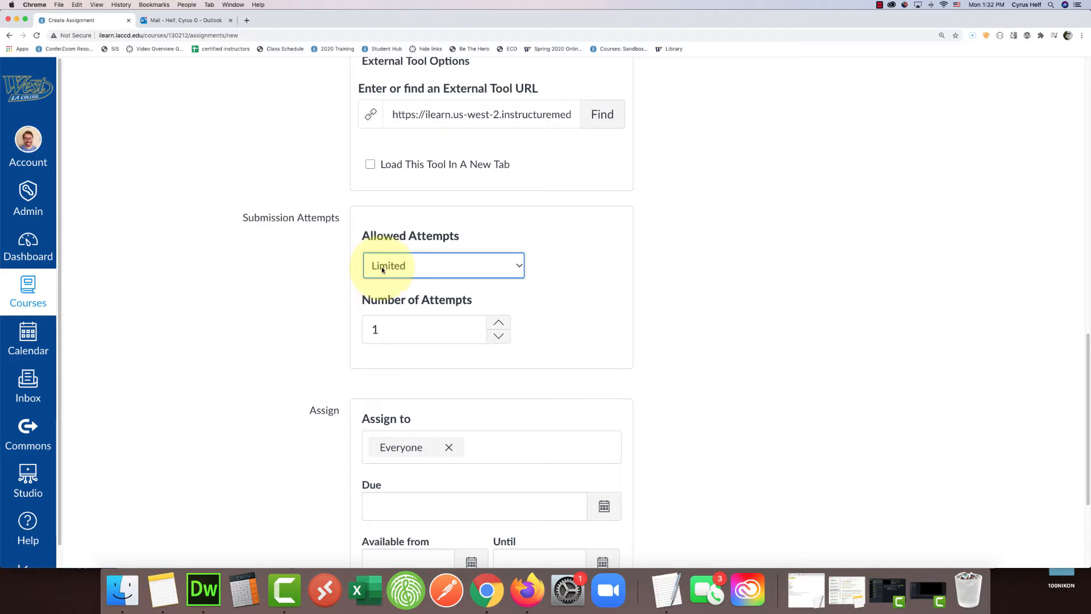
{"action": "left_click", "coordinate": [498, 321]}
{"action": "left_click", "coordinate": [492, 343]}
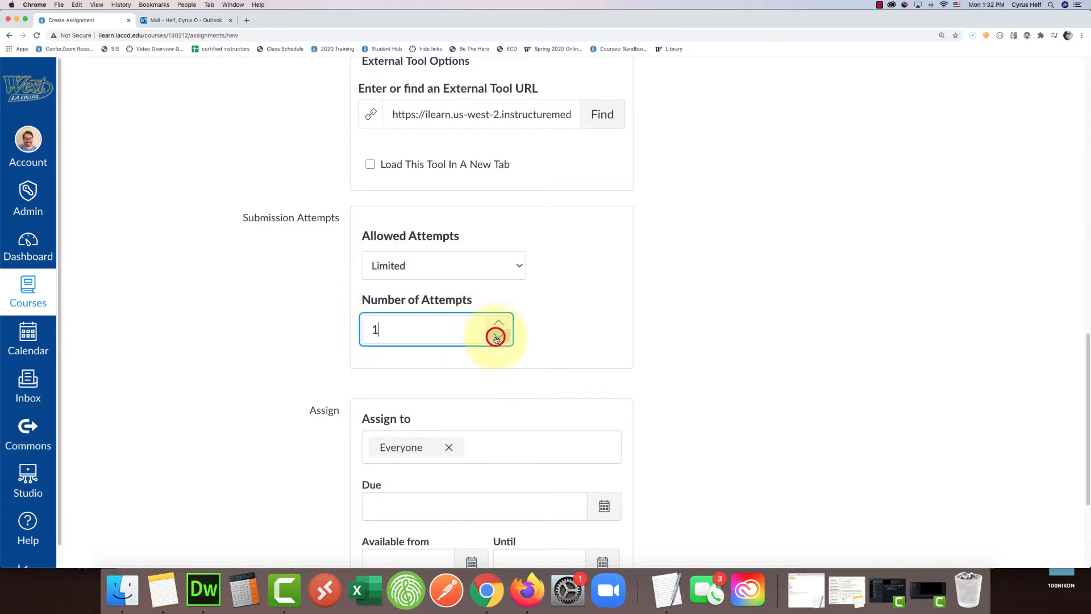
{"action": "left_click", "coordinate": [592, 287]}
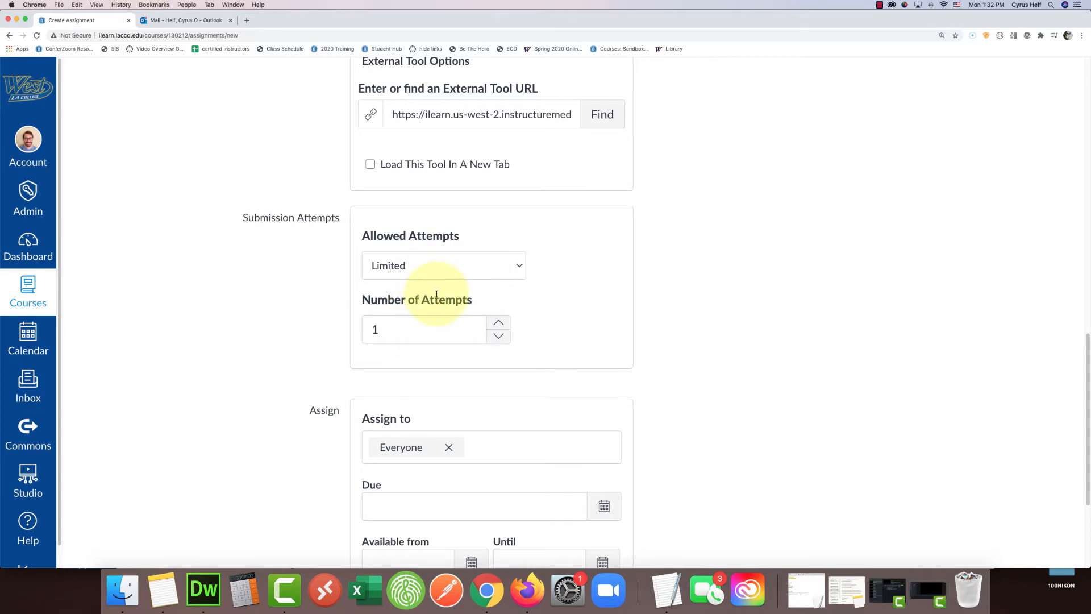
Step: Save and publish the assignment for everyone without setting due or availability dates
{"action": "scroll", "coordinate": [747, 218], "scroll_direction": "down", "scroll_amount": 1}
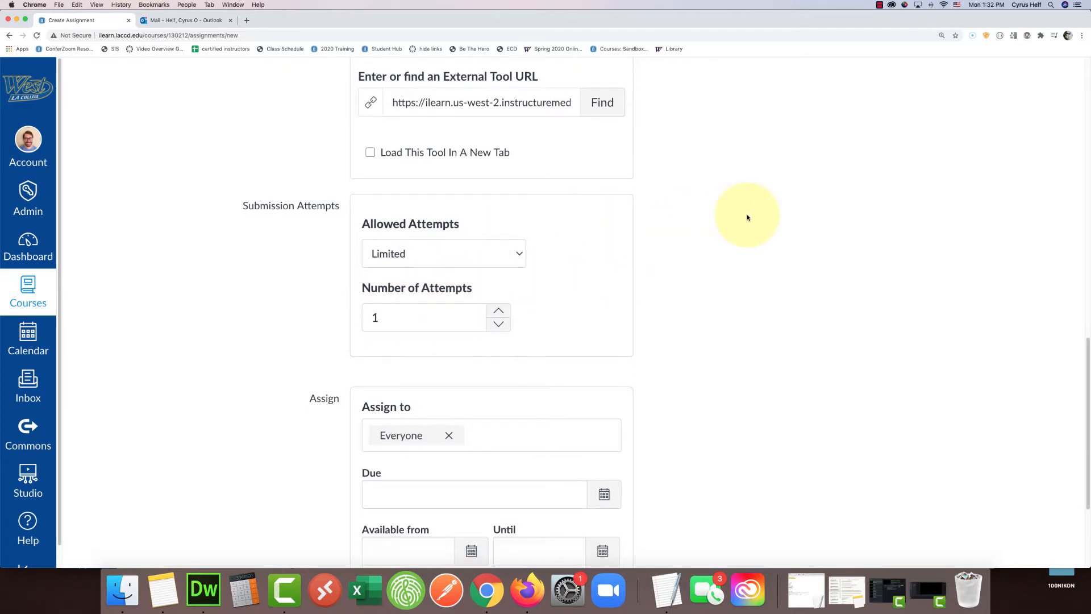
{"action": "scroll", "coordinate": [519, 234], "scroll_direction": "down", "scroll_amount": 2}
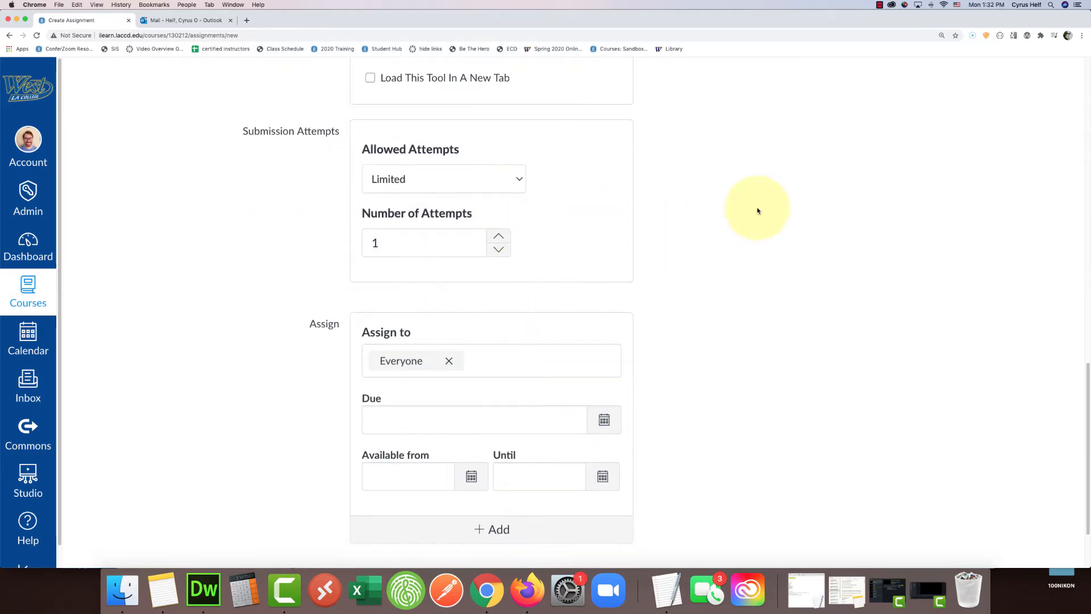
{"action": "scroll", "coordinate": [757, 211], "scroll_direction": "down", "scroll_amount": 3}
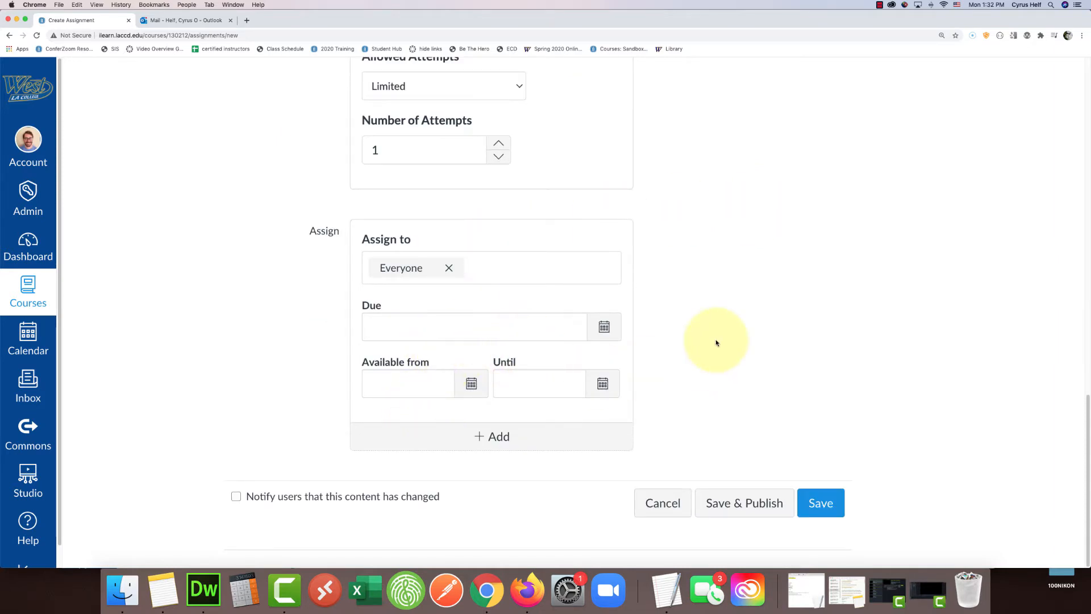
{"action": "left_click", "coordinate": [750, 504]}
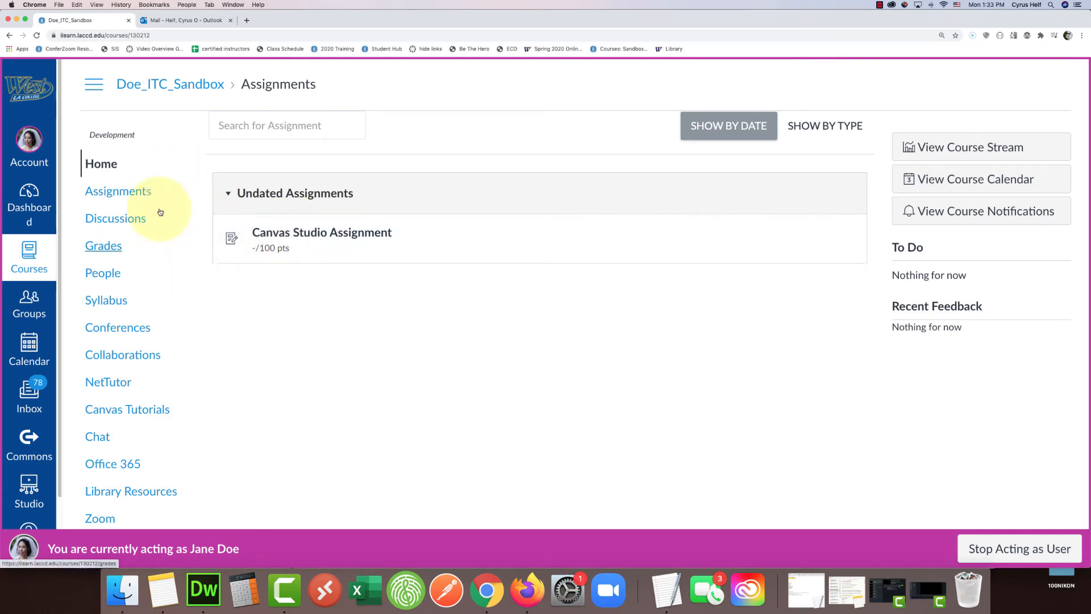
Step: As the student, open the Canvas Studio Assignment, return to the assignments list and reopen it to reload the embedded video quiz
{"action": "left_click", "coordinate": [298, 234]}
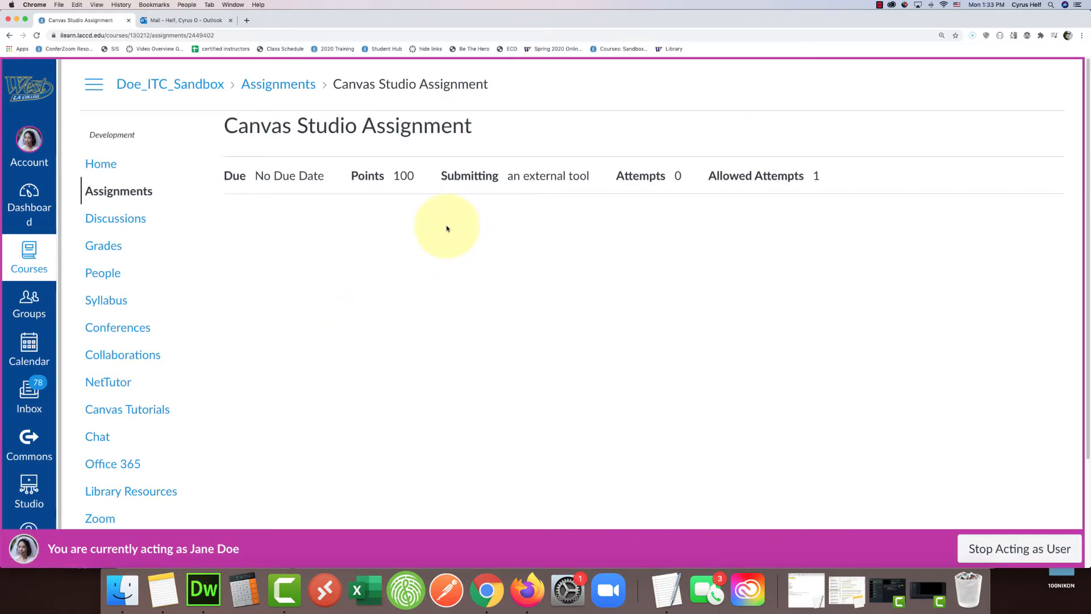
{"action": "scroll", "coordinate": [447, 229], "scroll_direction": "down", "scroll_amount": 3}
{"action": "scroll", "coordinate": [447, 229], "scroll_direction": "up", "scroll_amount": 3}
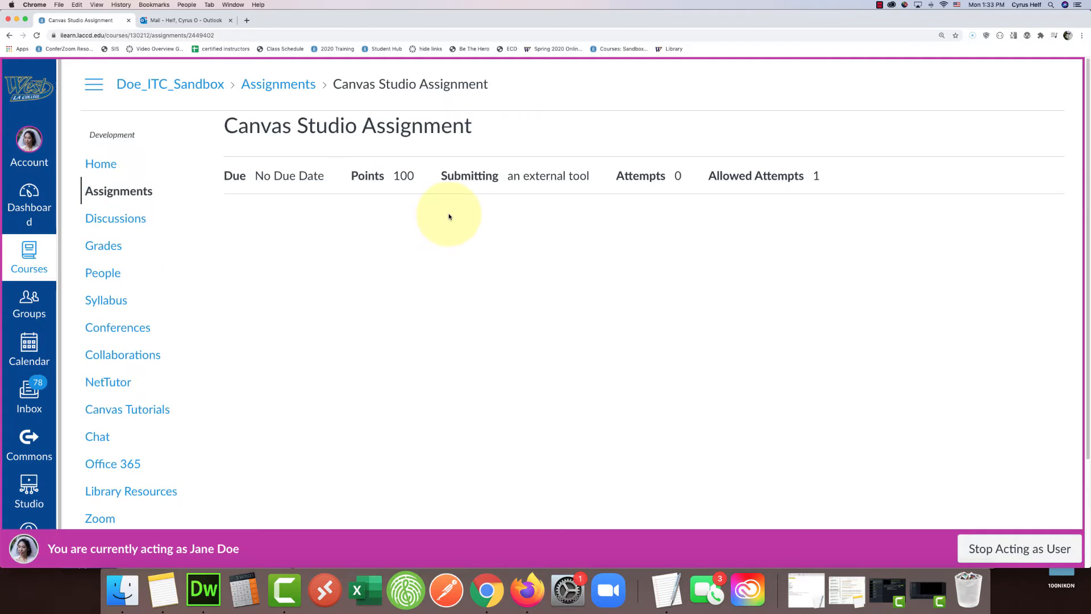
{"action": "left_click", "coordinate": [513, 305]}
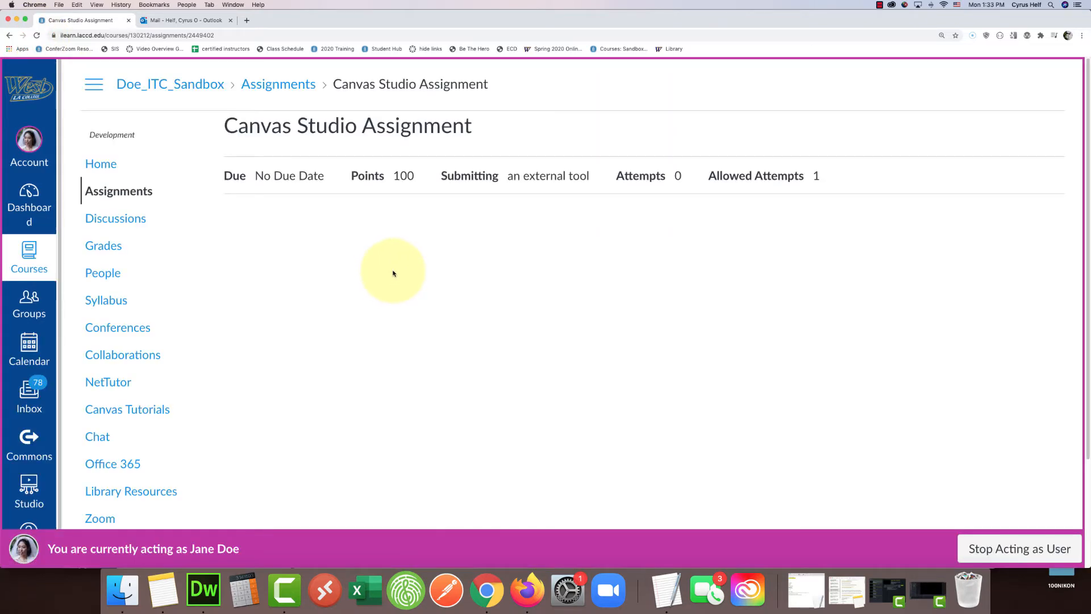
{"action": "scroll", "coordinate": [393, 274], "scroll_direction": "down", "scroll_amount": 3}
{"action": "scroll", "coordinate": [389, 274], "scroll_direction": "up", "scroll_amount": 3}
{"action": "left_click", "coordinate": [110, 198]}
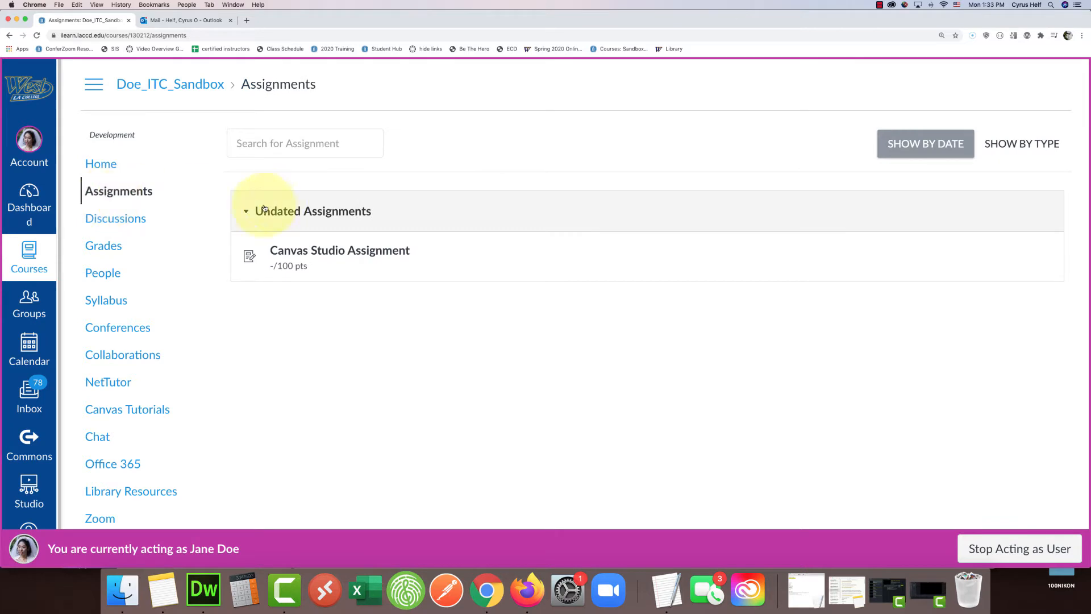
{"action": "left_click", "coordinate": [313, 251]}
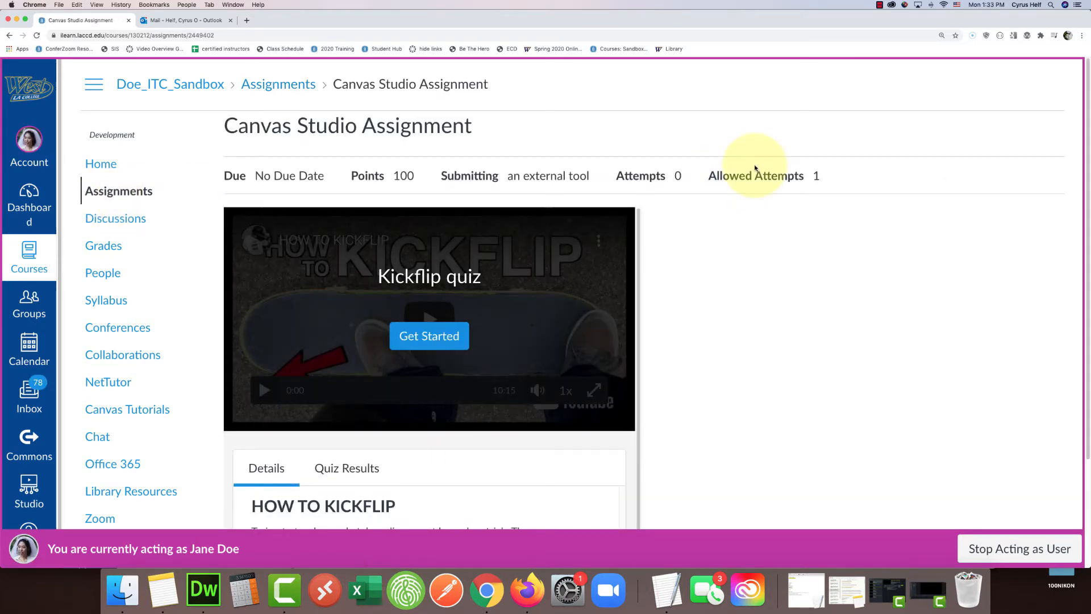
Step: Start the Kickflip quiz and set the video's playback speed to 2x
{"action": "scroll", "coordinate": [765, 226], "scroll_direction": "down", "scroll_amount": 2}
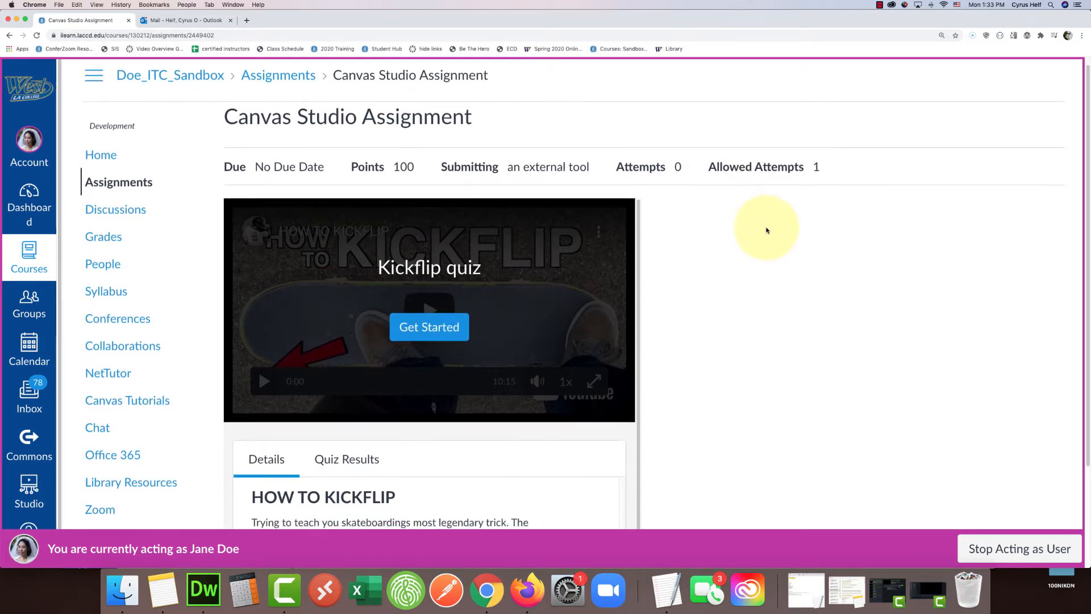
{"action": "scroll", "coordinate": [766, 231], "scroll_direction": "down", "scroll_amount": 2}
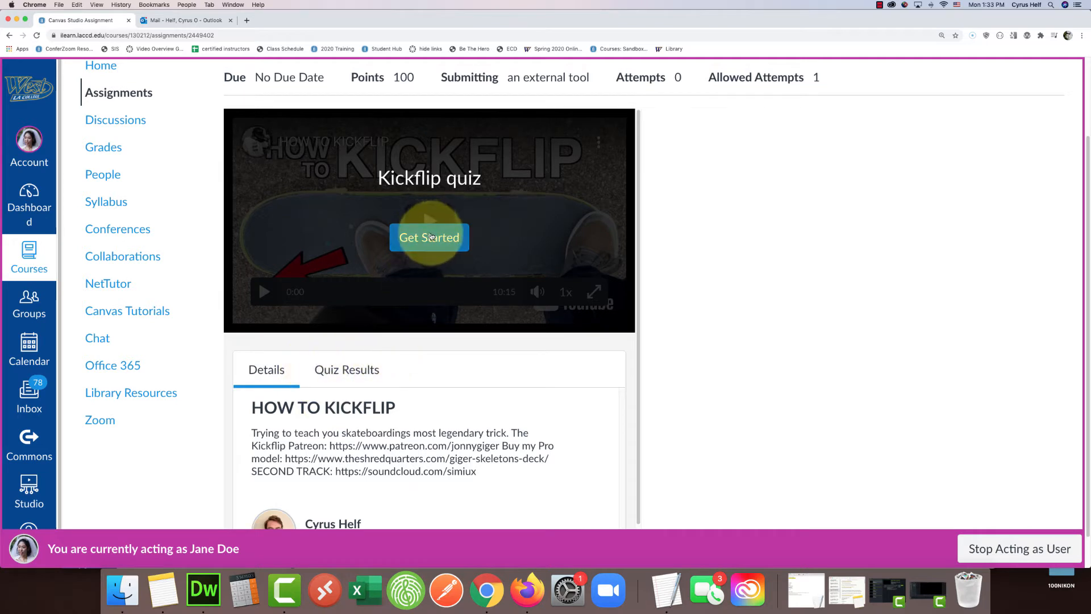
{"action": "key", "text": "XF86AudioRaiseVolume"}
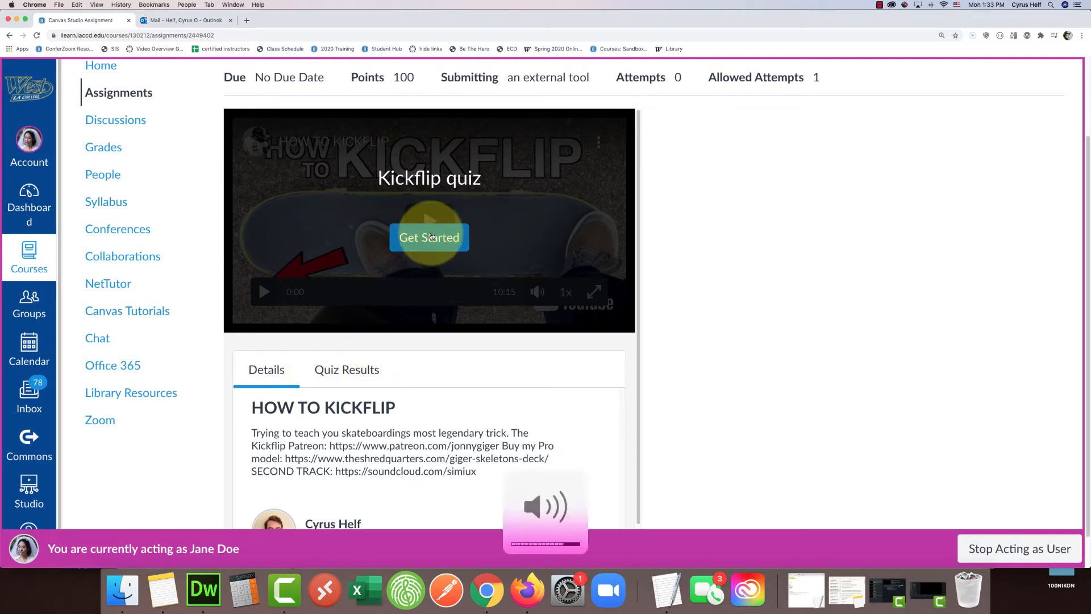
{"action": "key", "text": "XF86AudioMute"}
{"action": "left_click", "coordinate": [430, 237]}
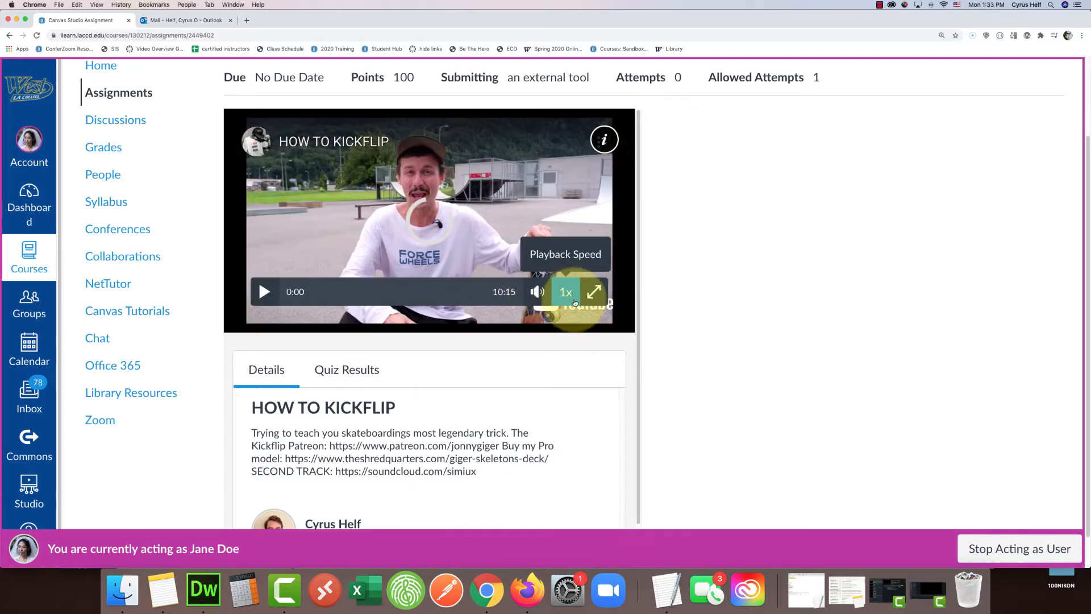
{"action": "left_click", "coordinate": [561, 293]}
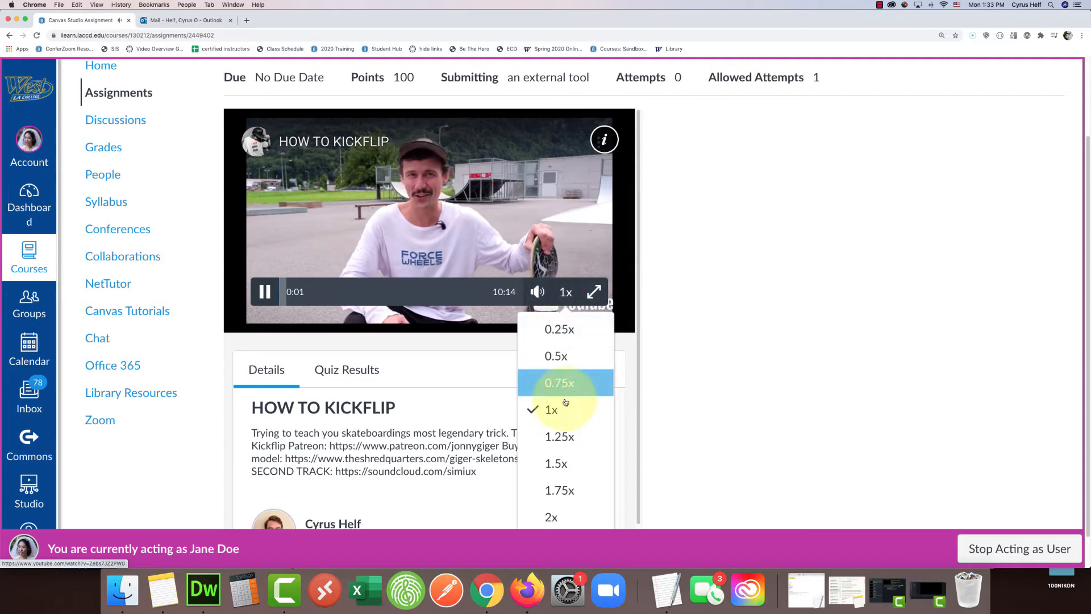
{"action": "left_click", "coordinate": [567, 520]}
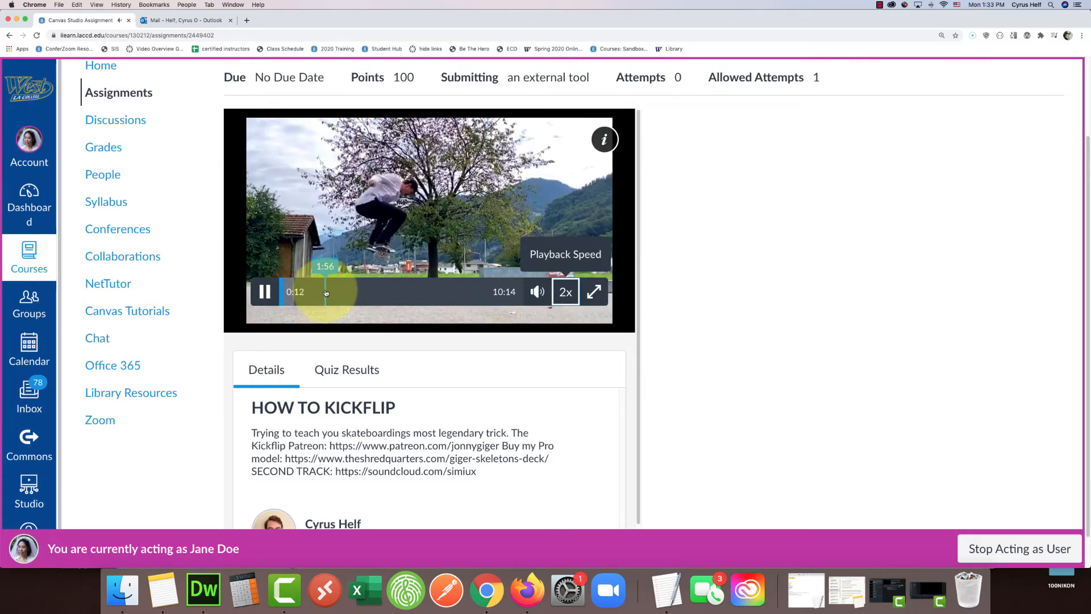
Step: Skip the video ahead to about 1:56 and answer question 1 with False
{"action": "left_click", "coordinate": [324, 291]}
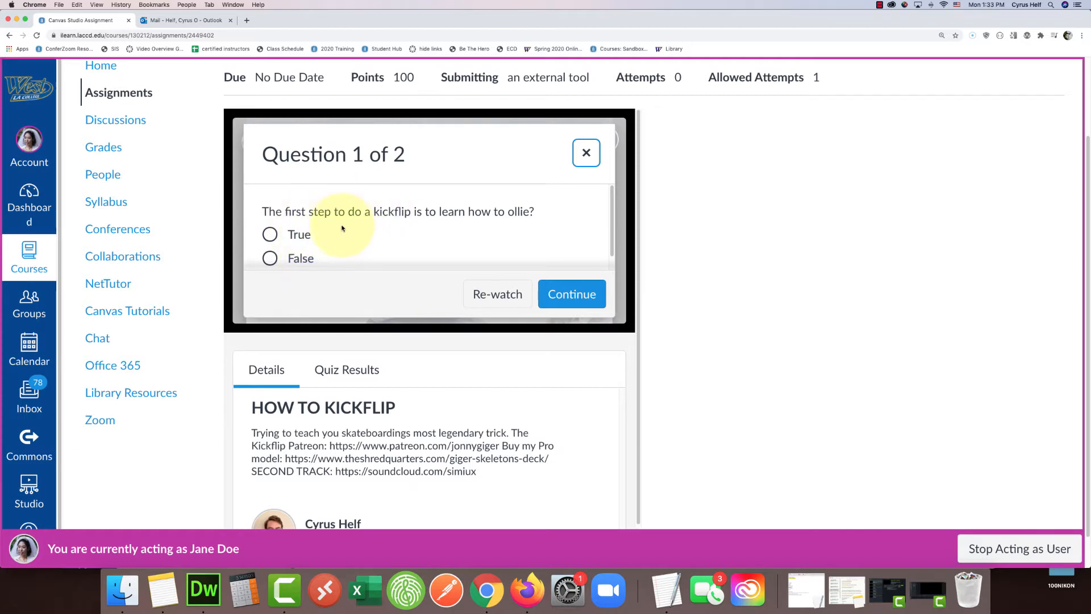
{"action": "left_click", "coordinate": [271, 260]}
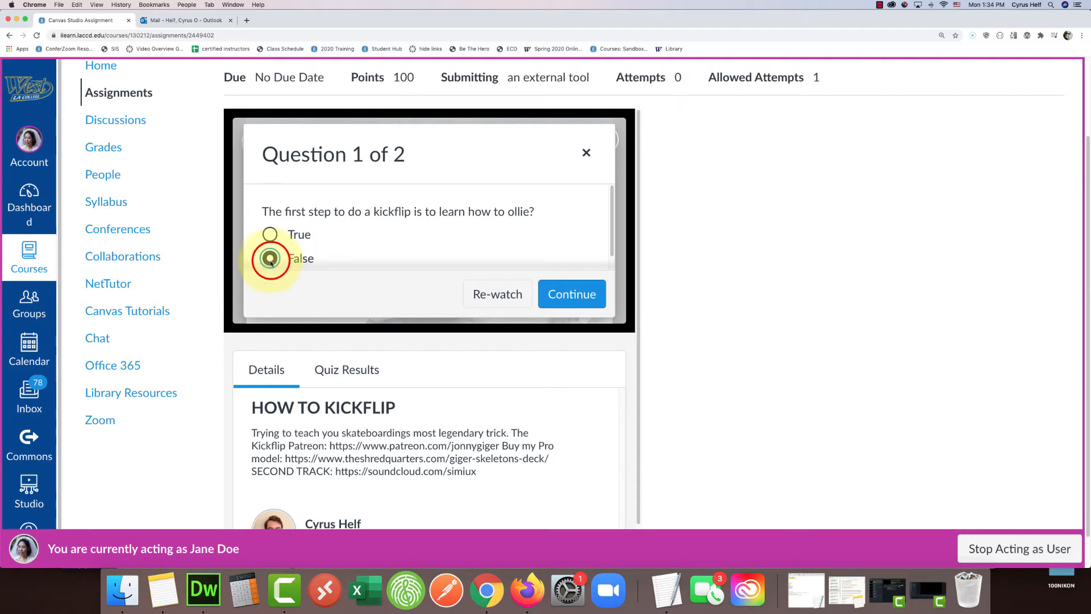
{"action": "left_click", "coordinate": [575, 294]}
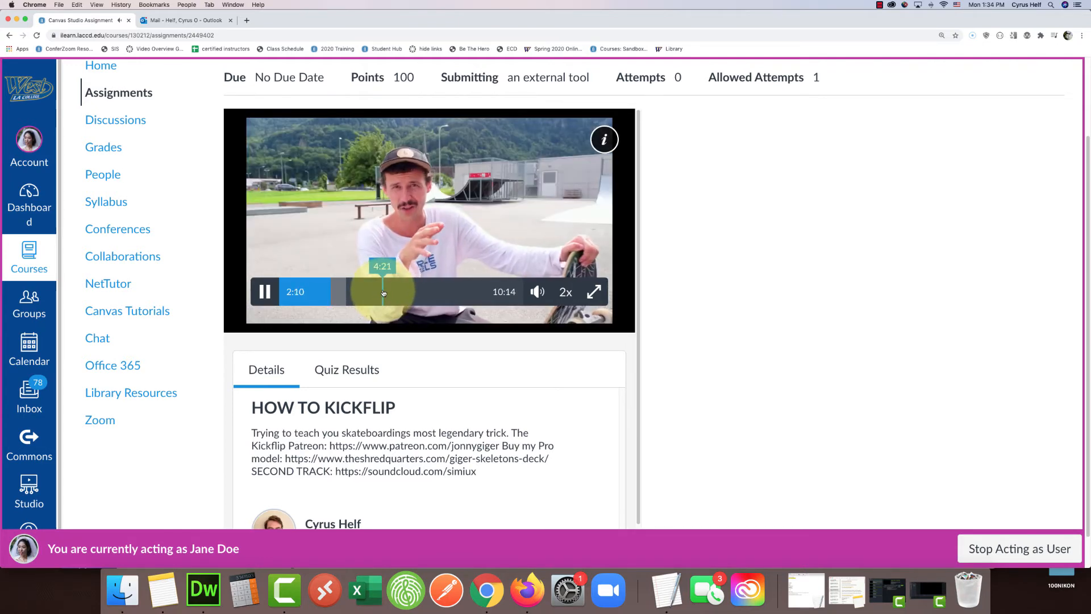
Step: Skip the video ahead to about 4:21 and read question 2 with all of its answer options
{"action": "left_click", "coordinate": [383, 293]}
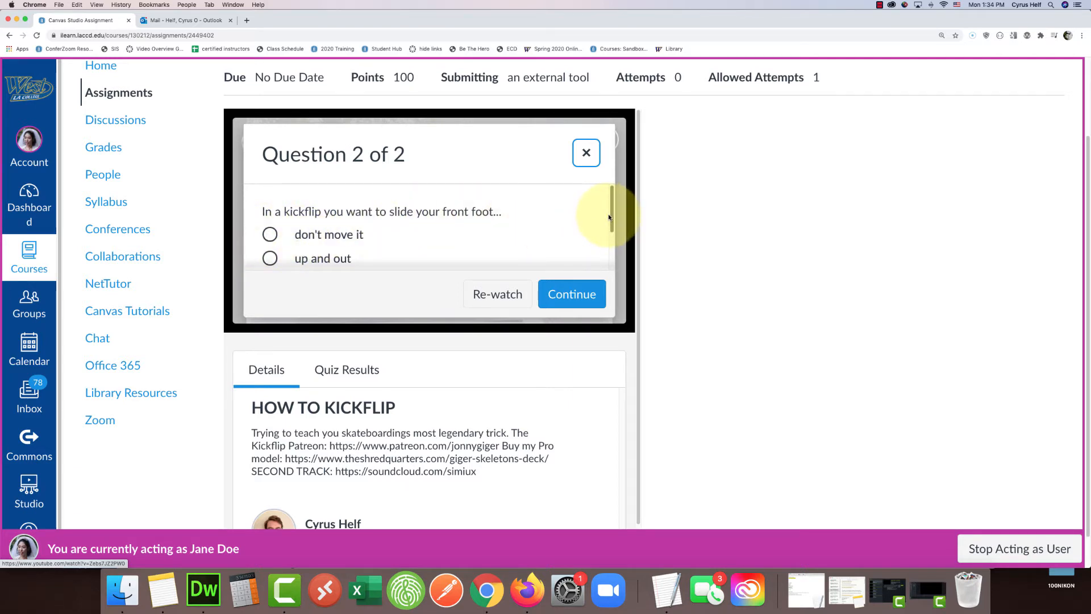
{"action": "scroll", "coordinate": [608, 214], "scroll_direction": "down", "scroll_amount": 2}
{"action": "scroll", "coordinate": [608, 216], "scroll_direction": "down", "scroll_amount": 4}
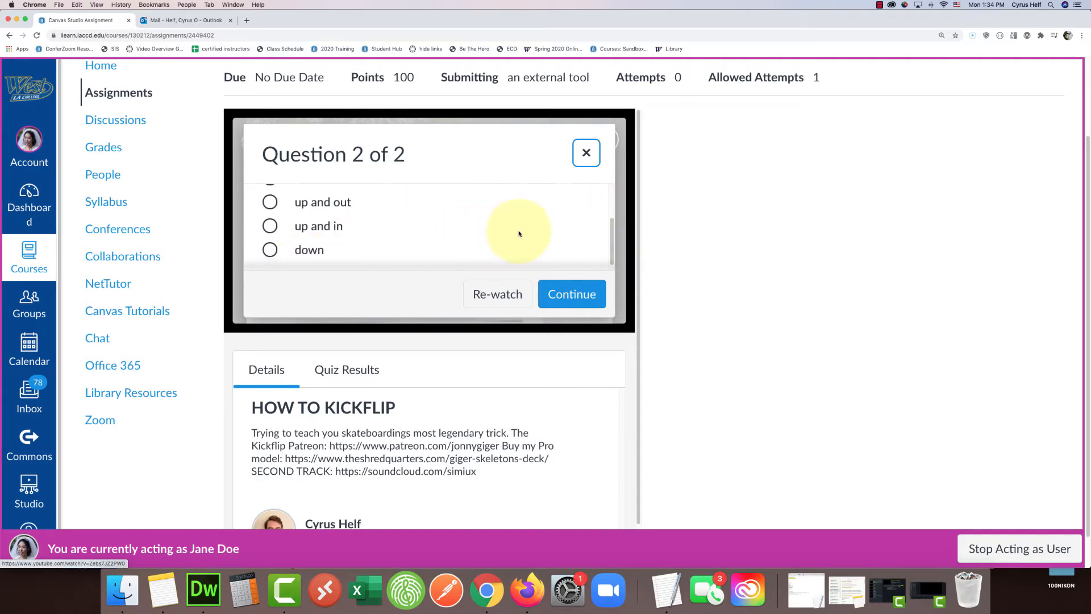
{"action": "scroll", "coordinate": [518, 233], "scroll_direction": "up", "scroll_amount": 5}
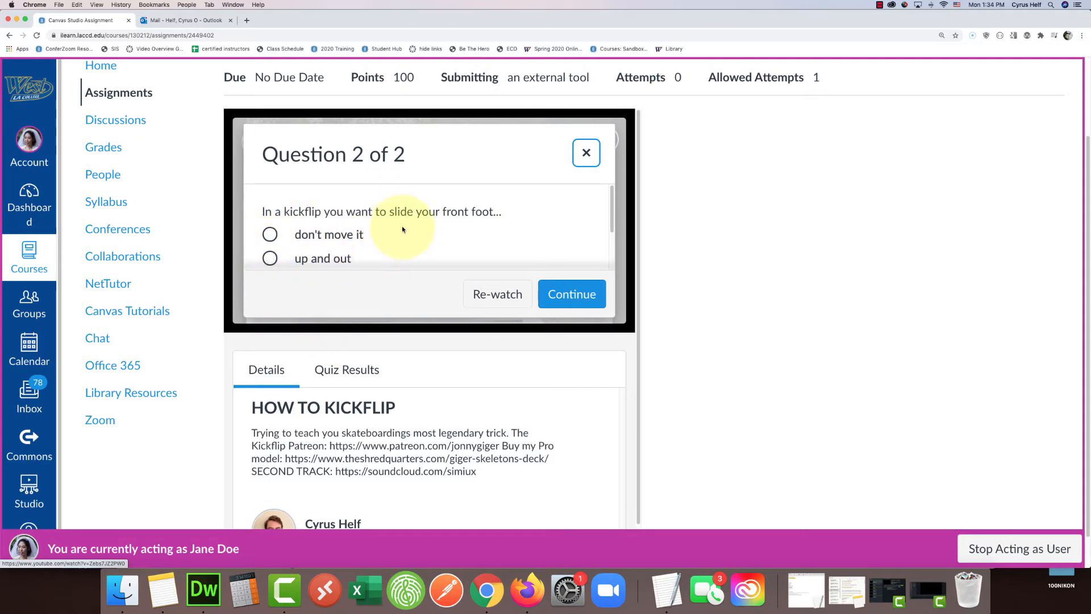
{"action": "scroll", "coordinate": [402, 229], "scroll_direction": "down", "scroll_amount": 3}
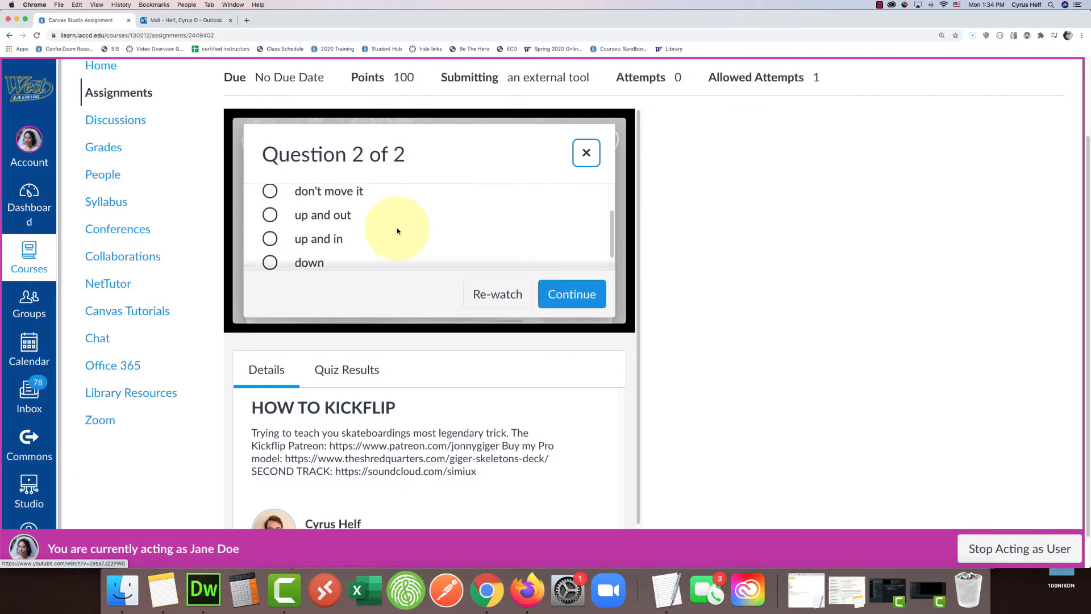
{"action": "scroll", "coordinate": [363, 234], "scroll_direction": "down", "scroll_amount": 1}
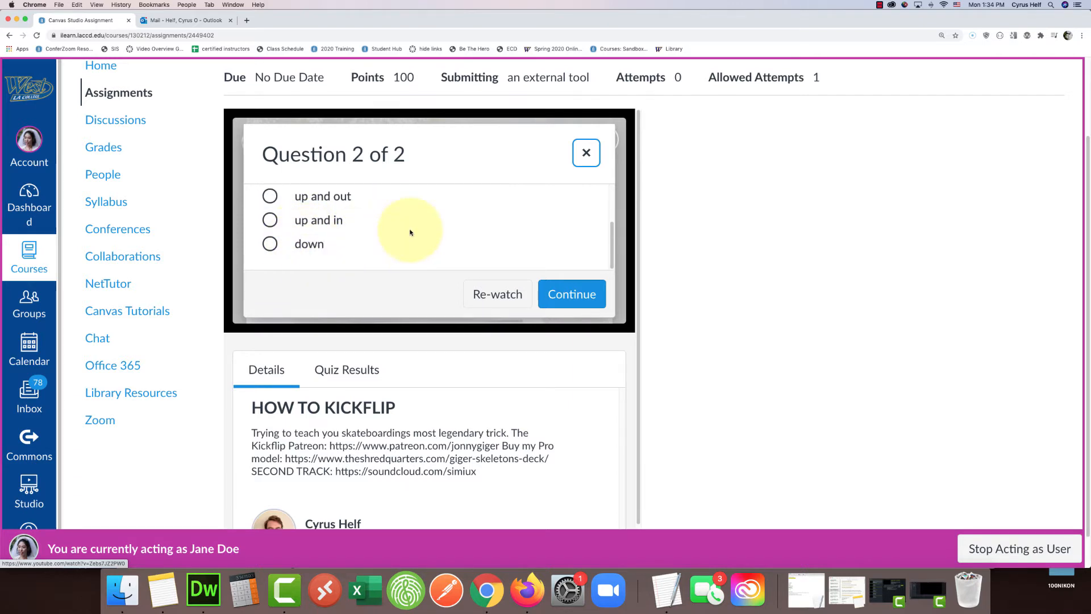
{"action": "scroll", "coordinate": [410, 232], "scroll_direction": "up", "scroll_amount": 3}
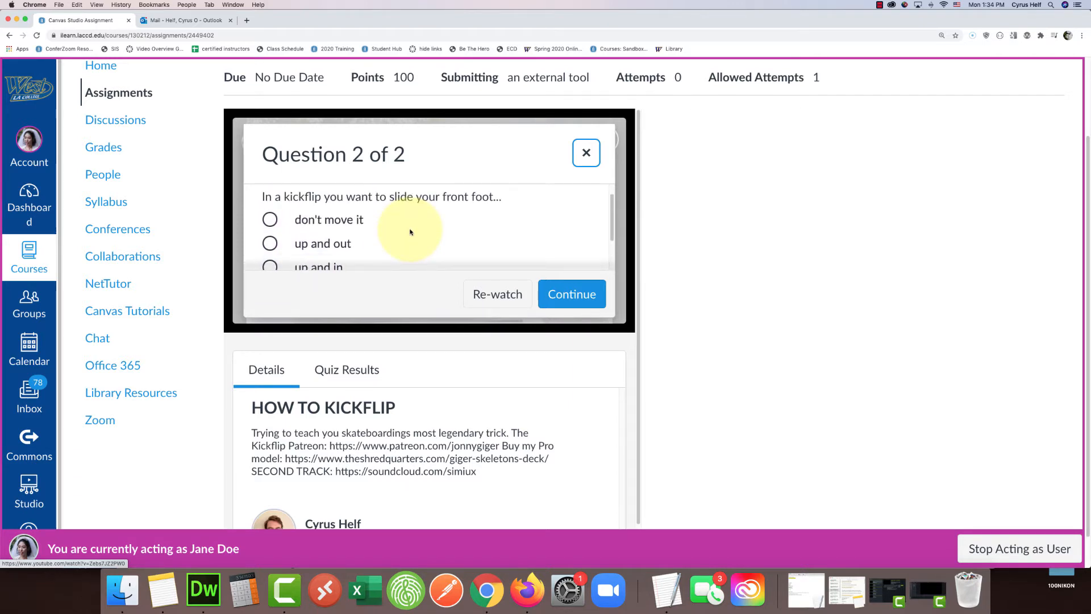
{"action": "scroll", "coordinate": [409, 231], "scroll_direction": "up", "scroll_amount": 1}
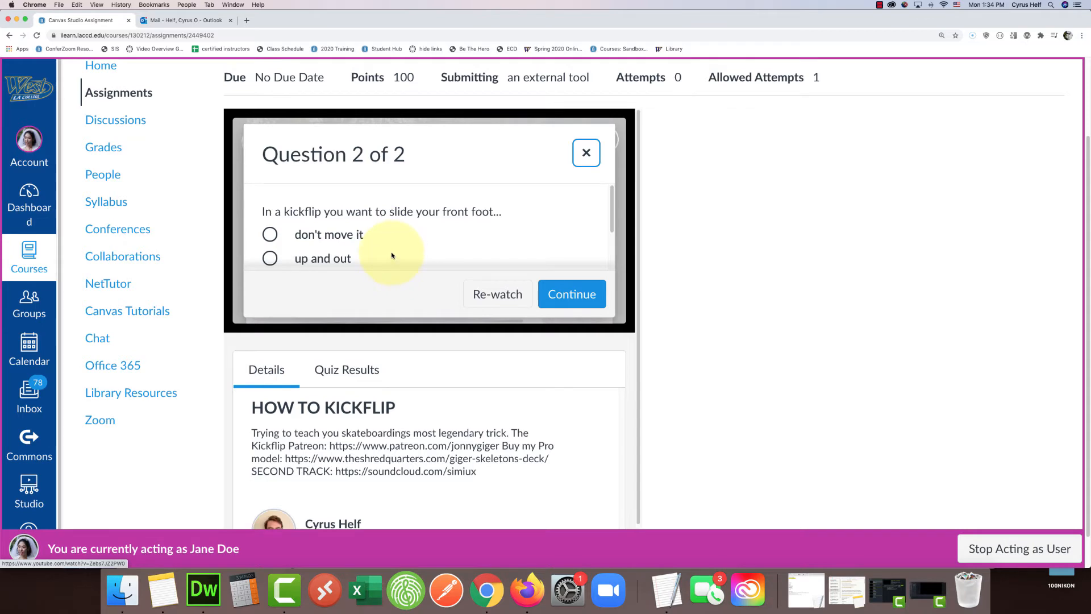
Step: Answer question 2 about sliding the front foot with "up and out" and continue the video
{"action": "key", "text": "super+plus"}
{"action": "key", "text": "super+minus"}
{"action": "key", "text": "super+plus"}
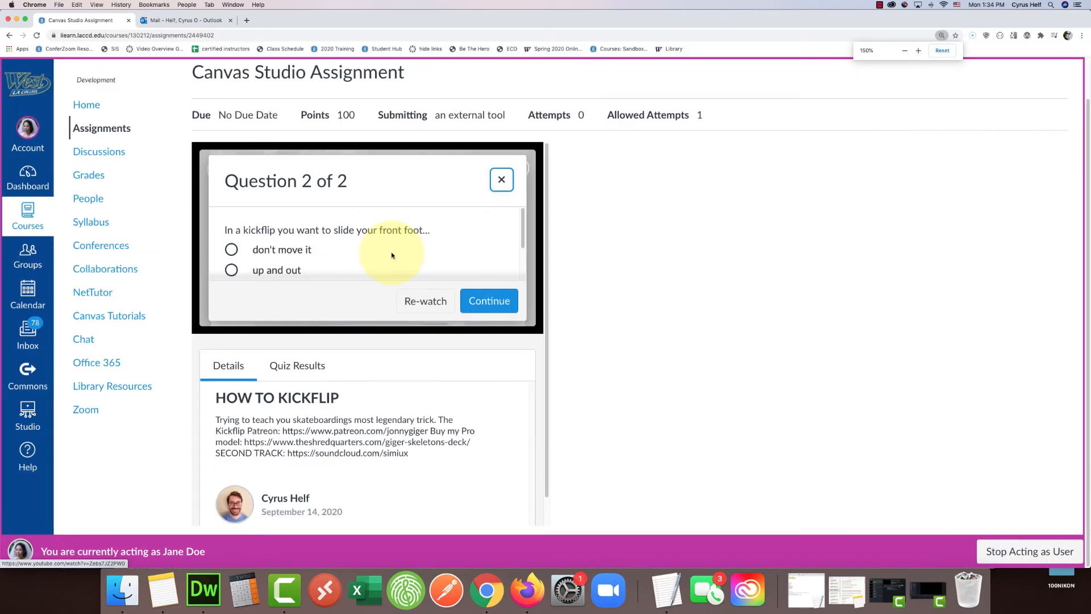
{"action": "key", "text": "super+minus"}
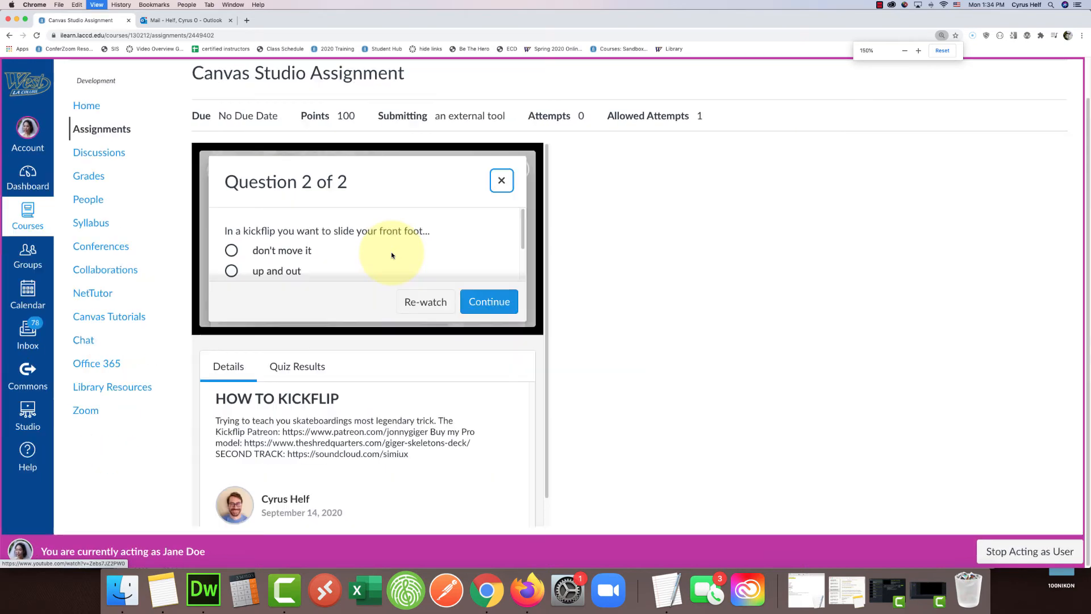
{"action": "key", "text": "super+minus"}
{"action": "key", "text": "super+plus"}
{"action": "key", "text": "super+plus"}
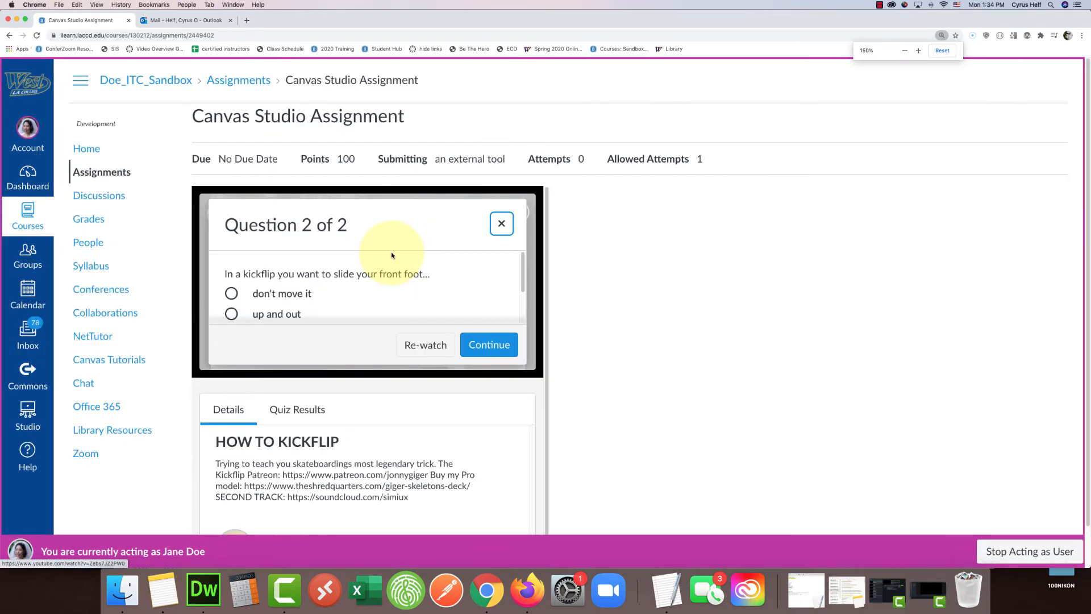
{"action": "key", "text": "super+plus"}
{"action": "scroll", "coordinate": [397, 288], "scroll_direction": "down", "scroll_amount": 1}
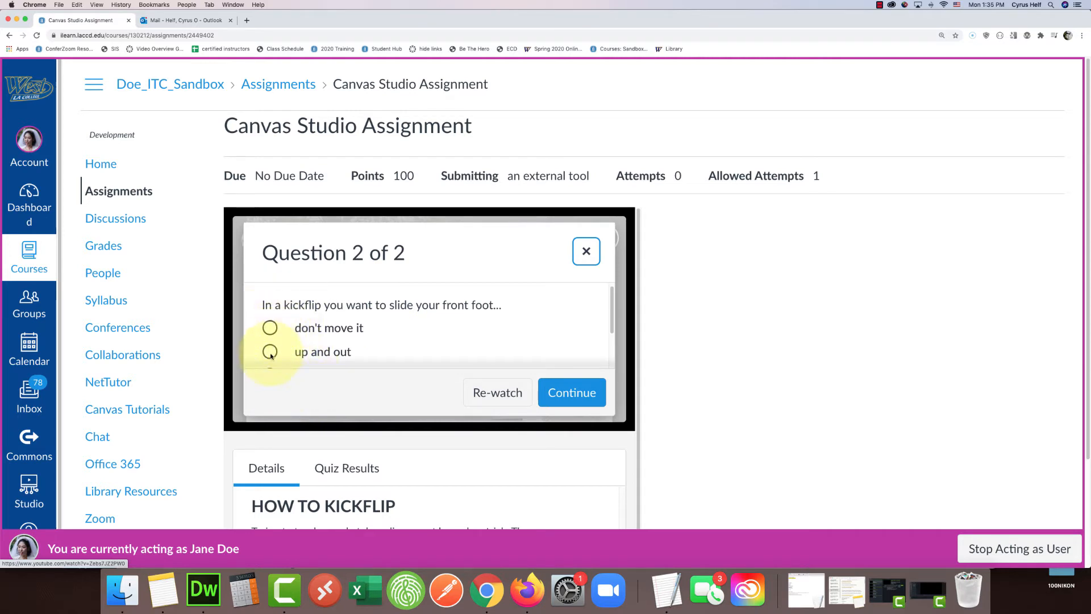
{"action": "left_click", "coordinate": [270, 352]}
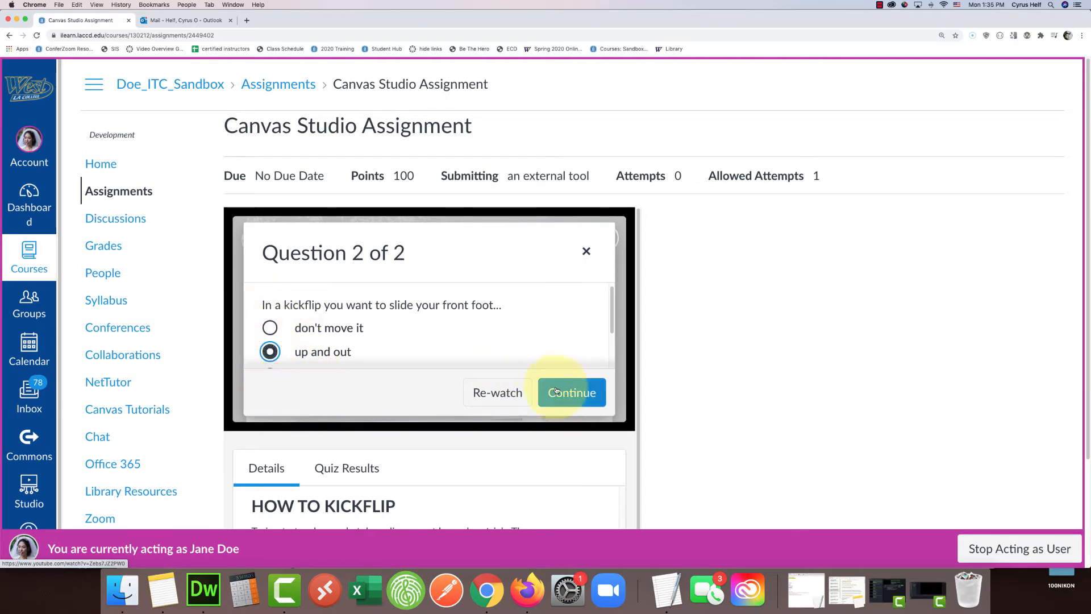
{"action": "left_click", "coordinate": [572, 392]}
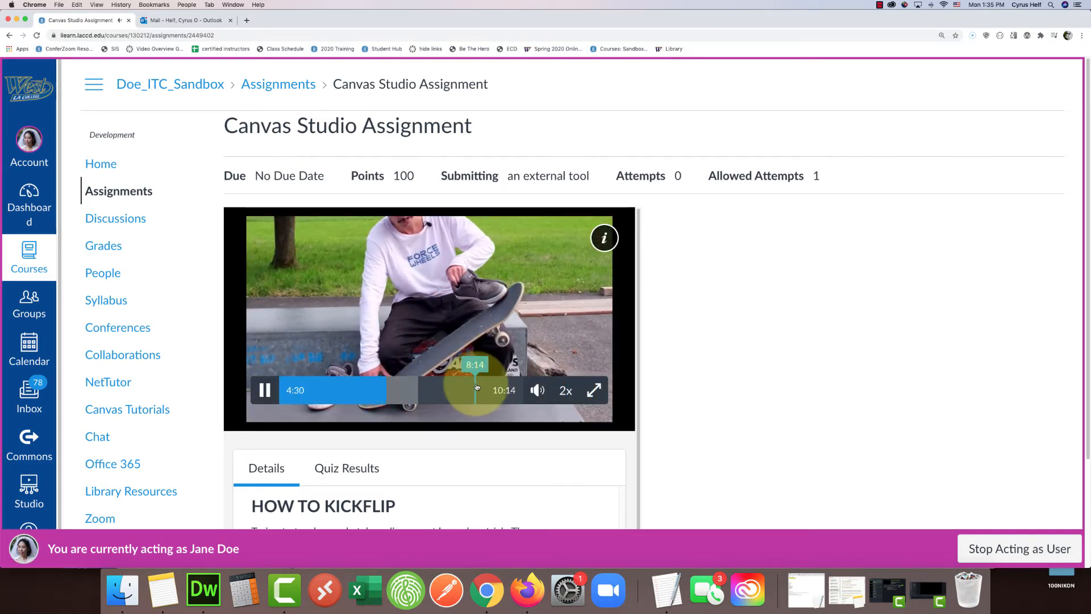
Step: Skip to the end of the video and submit the Kickflip quiz
{"action": "left_click", "coordinate": [523, 389]}
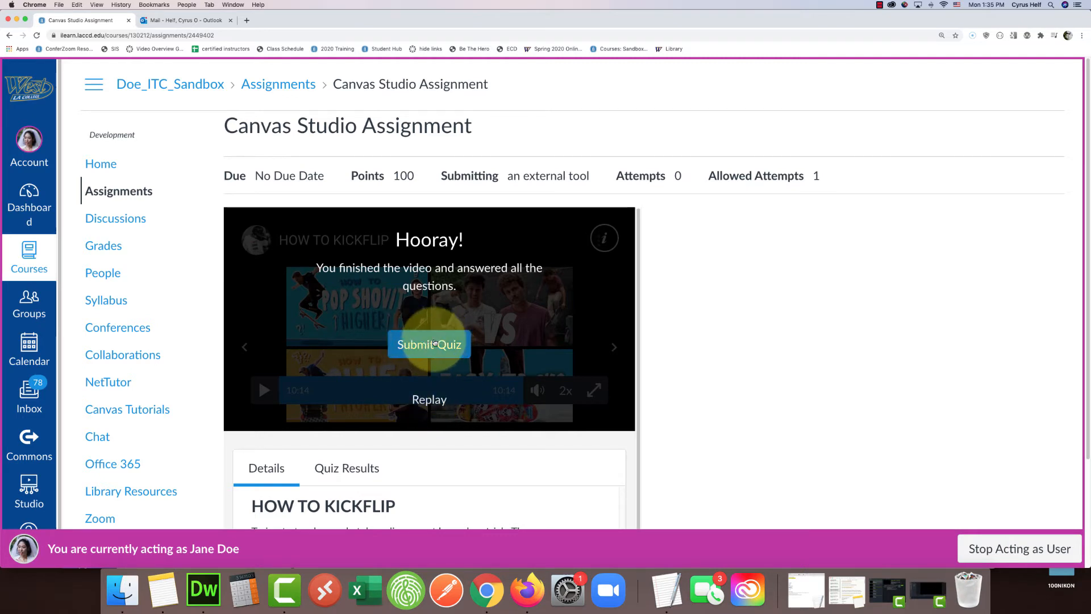
{"action": "left_click", "coordinate": [430, 342]}
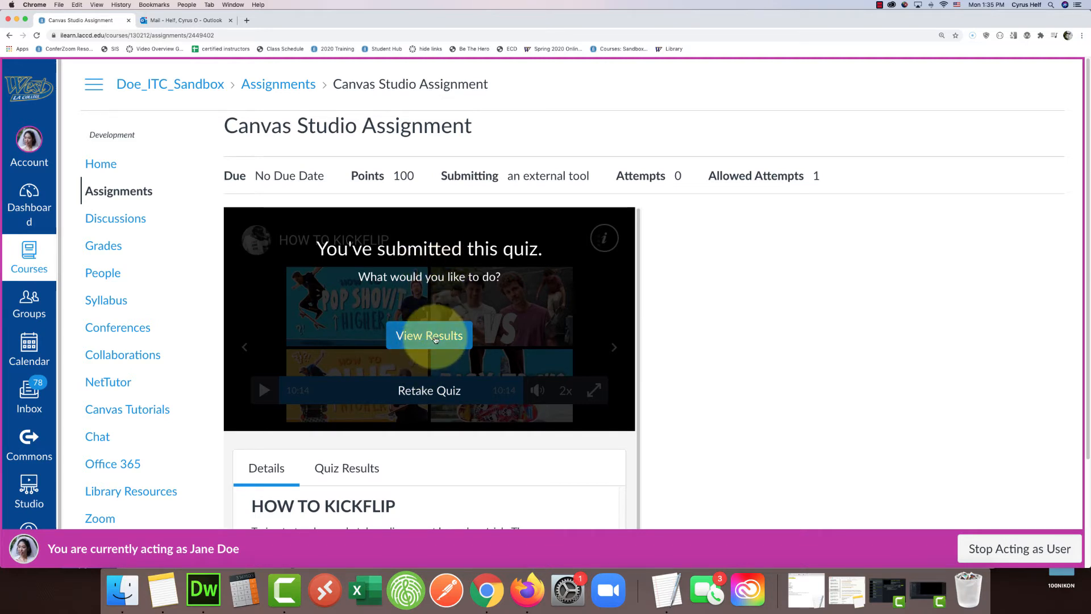
Step: View the quiz results and examine the score, attempt time, correct answers and feedback for both questions
{"action": "left_click", "coordinate": [435, 337]}
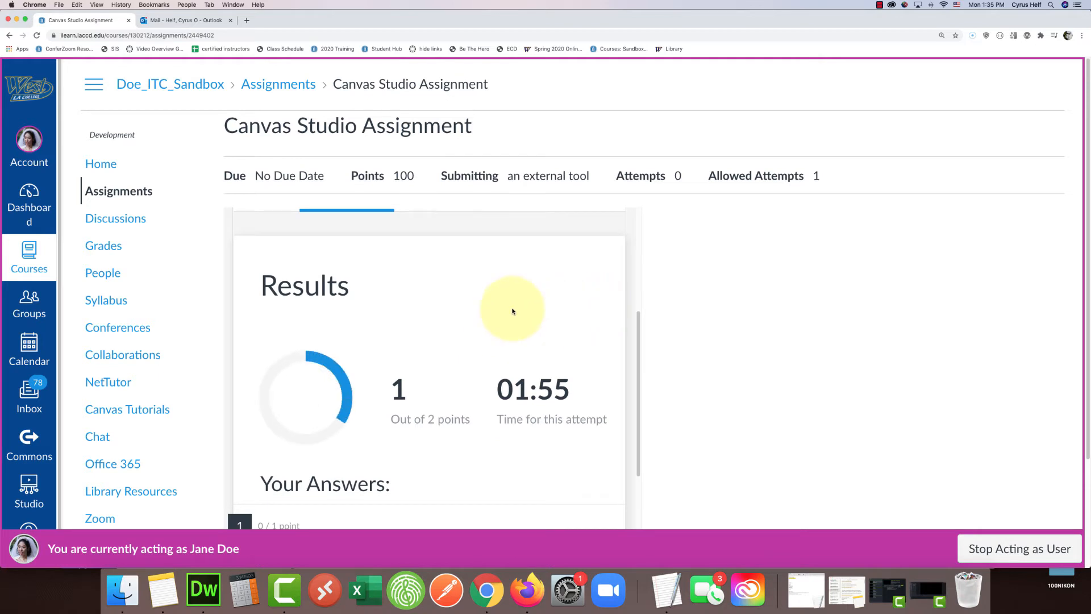
{"action": "scroll", "coordinate": [501, 309], "scroll_direction": "down", "scroll_amount": 3}
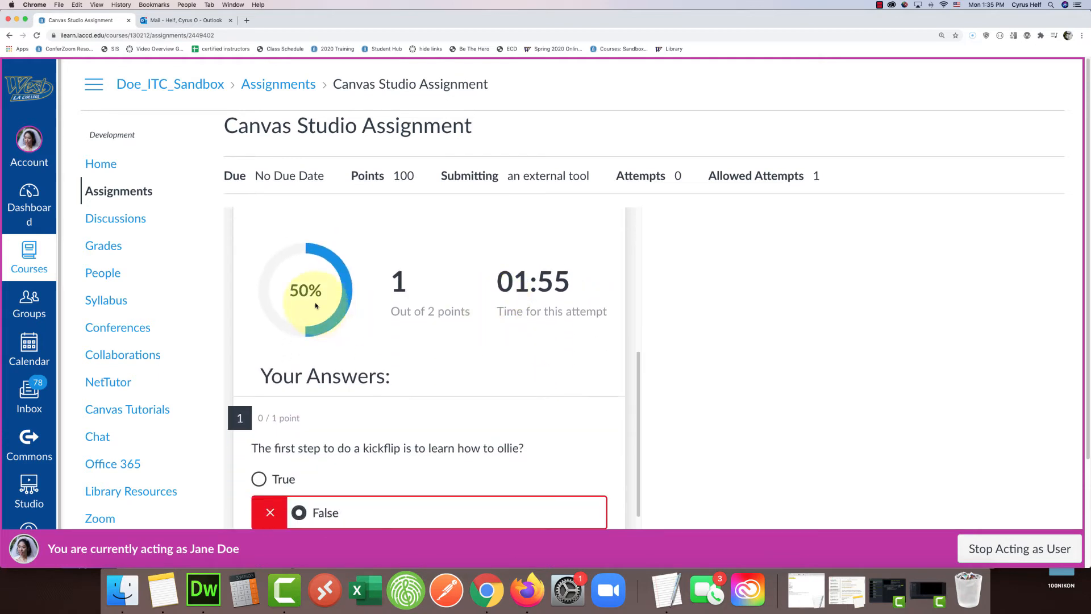
{"action": "scroll", "coordinate": [316, 305], "scroll_direction": "down", "scroll_amount": 1}
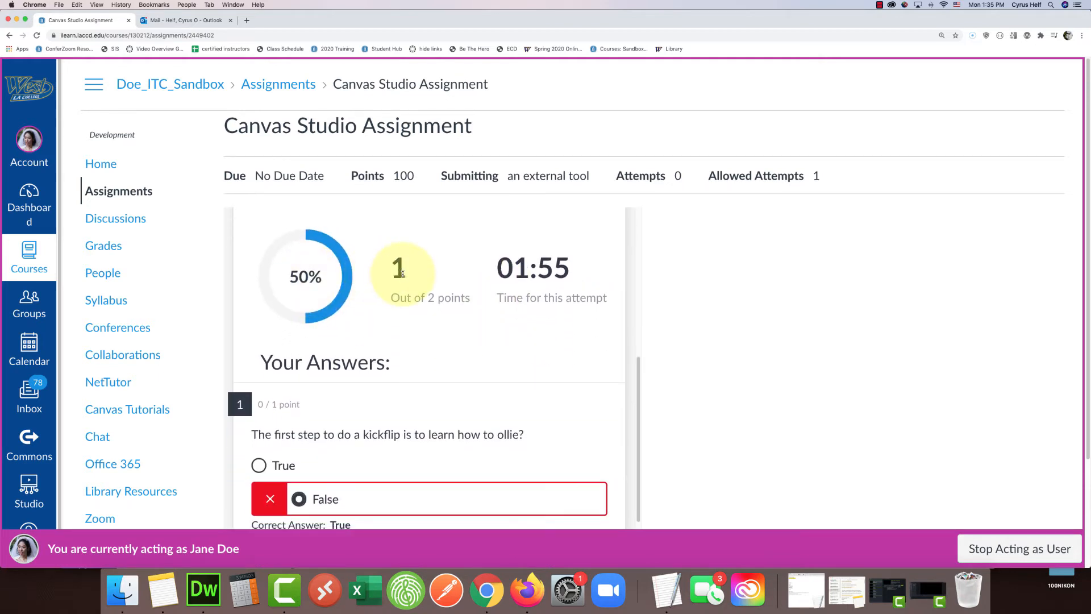
{"action": "scroll", "coordinate": [401, 284], "scroll_direction": "down", "scroll_amount": 2}
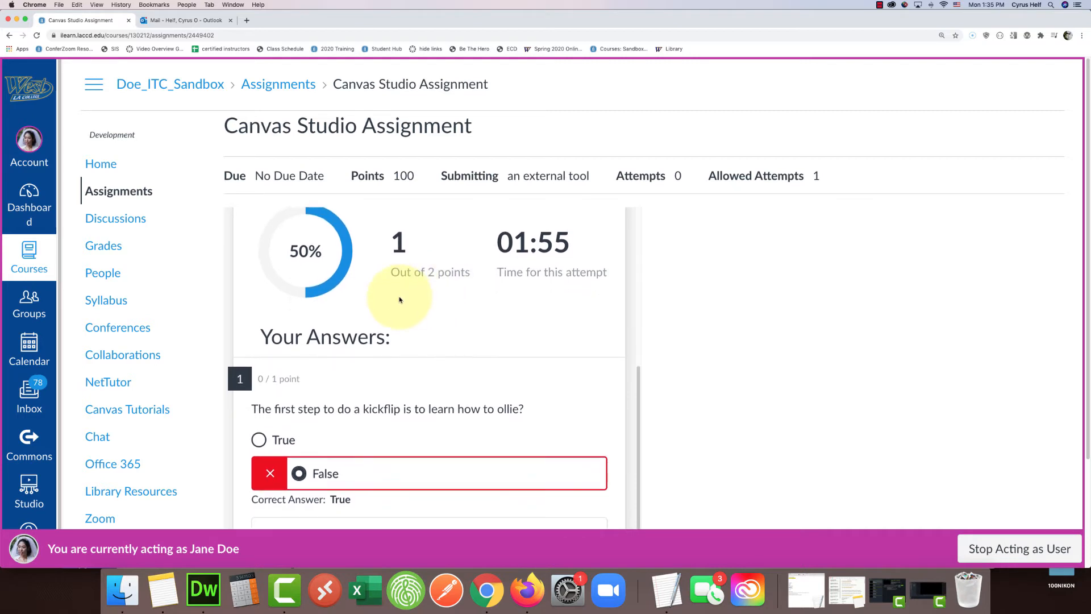
{"action": "scroll", "coordinate": [400, 297], "scroll_direction": "down", "scroll_amount": 4}
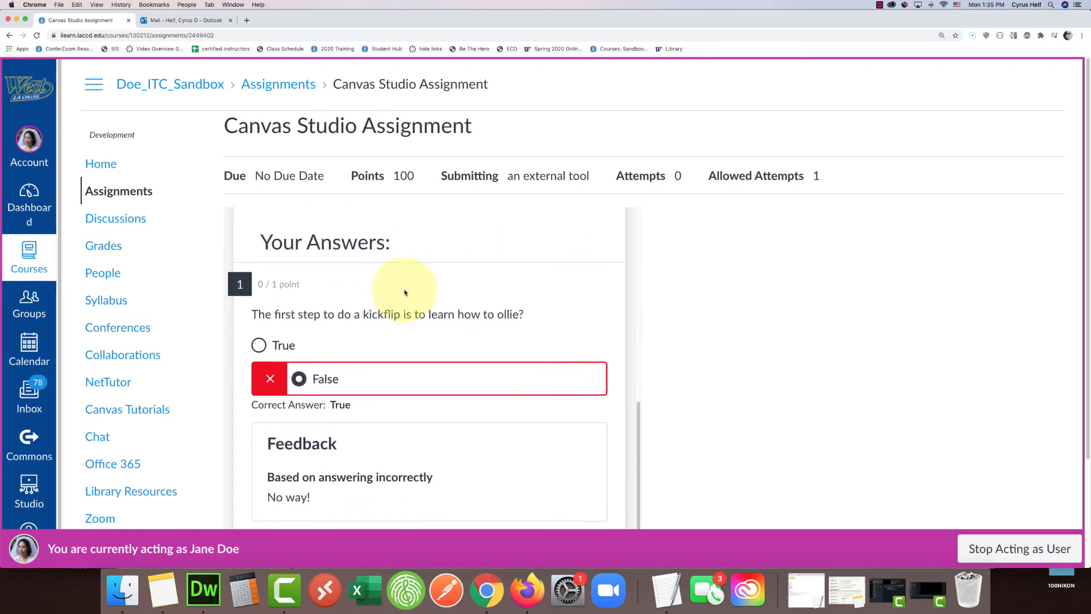
{"action": "scroll", "coordinate": [405, 292], "scroll_direction": "down", "scroll_amount": 4}
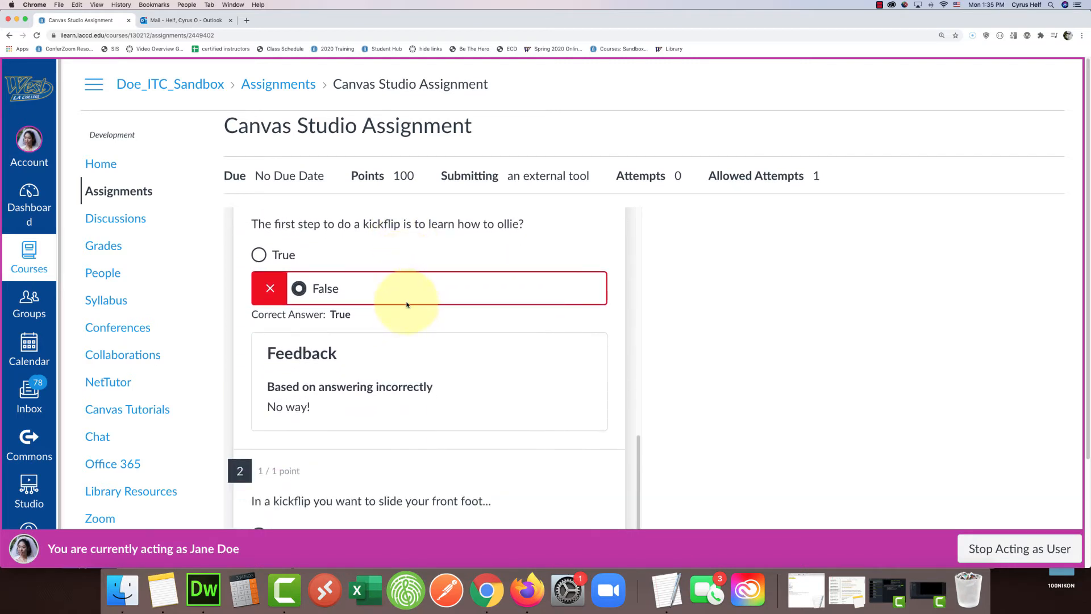
{"action": "scroll", "coordinate": [407, 307], "scroll_direction": "down", "scroll_amount": 5}
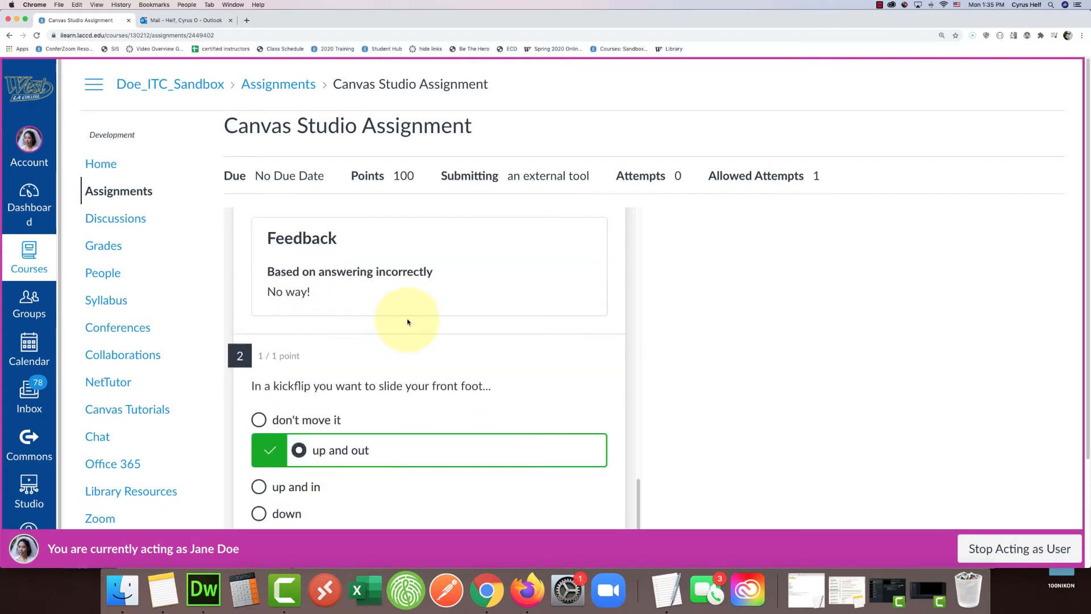
{"action": "scroll", "coordinate": [408, 318], "scroll_direction": "up", "scroll_amount": 3}
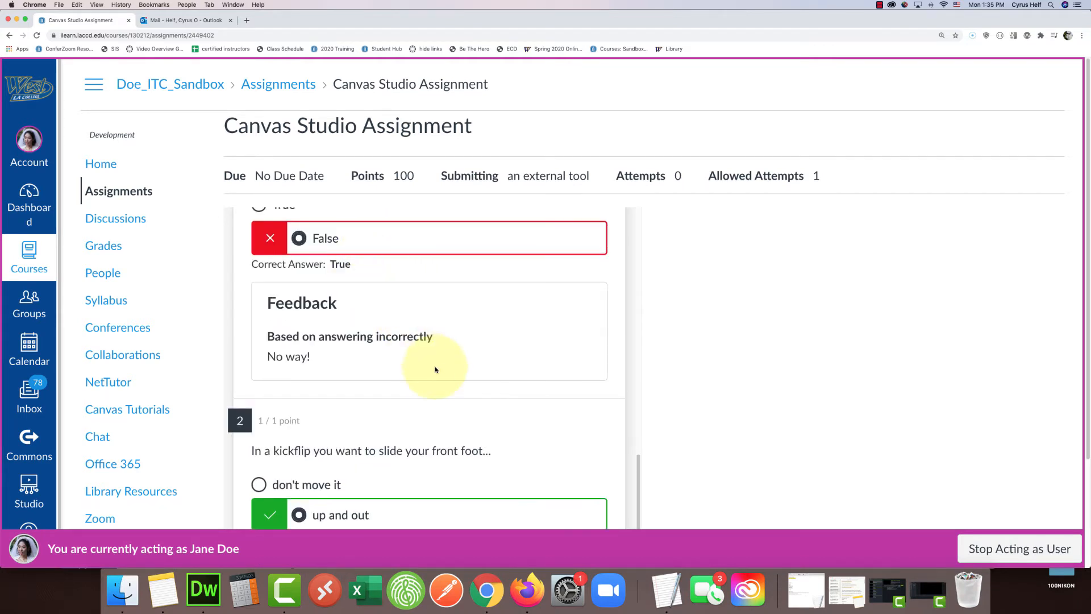
{"action": "scroll", "coordinate": [409, 327], "scroll_direction": "down", "scroll_amount": 4}
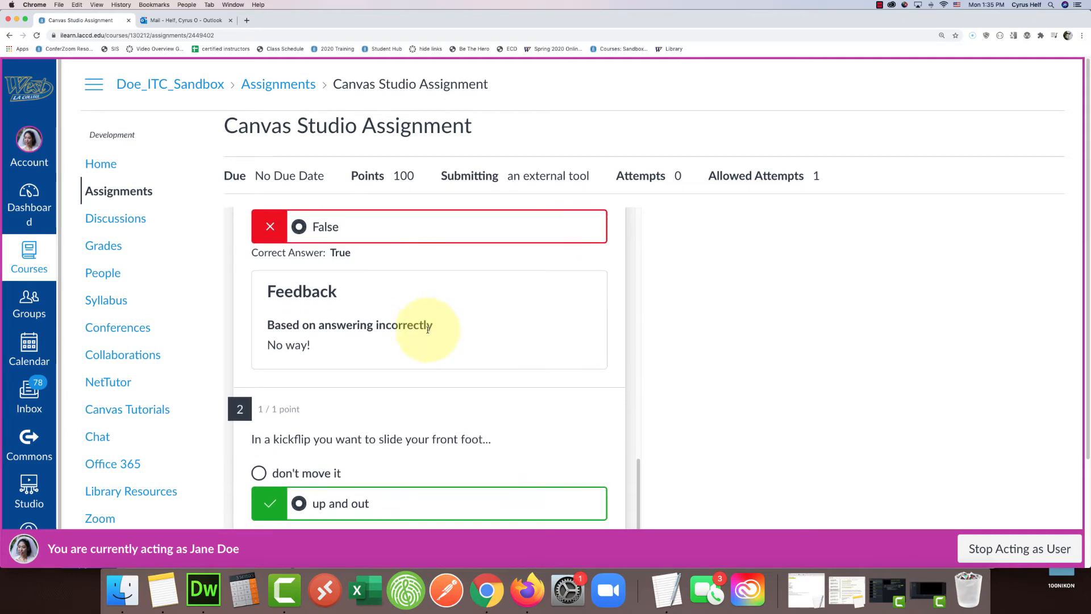
{"action": "scroll", "coordinate": [374, 315], "scroll_direction": "up", "scroll_amount": 8}
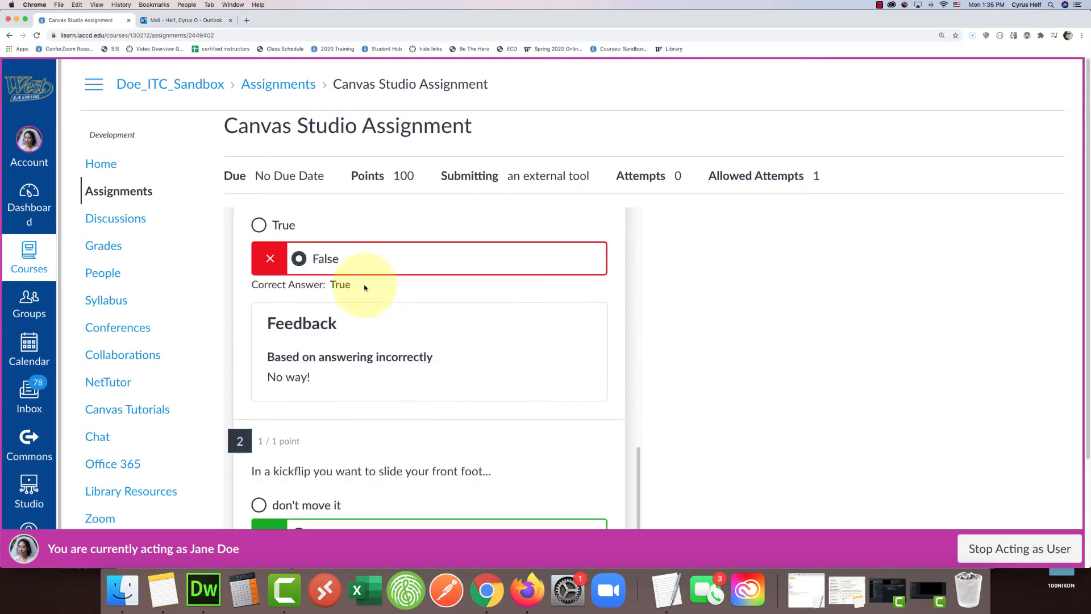
{"action": "scroll", "coordinate": [397, 304], "scroll_direction": "down", "scroll_amount": 8}
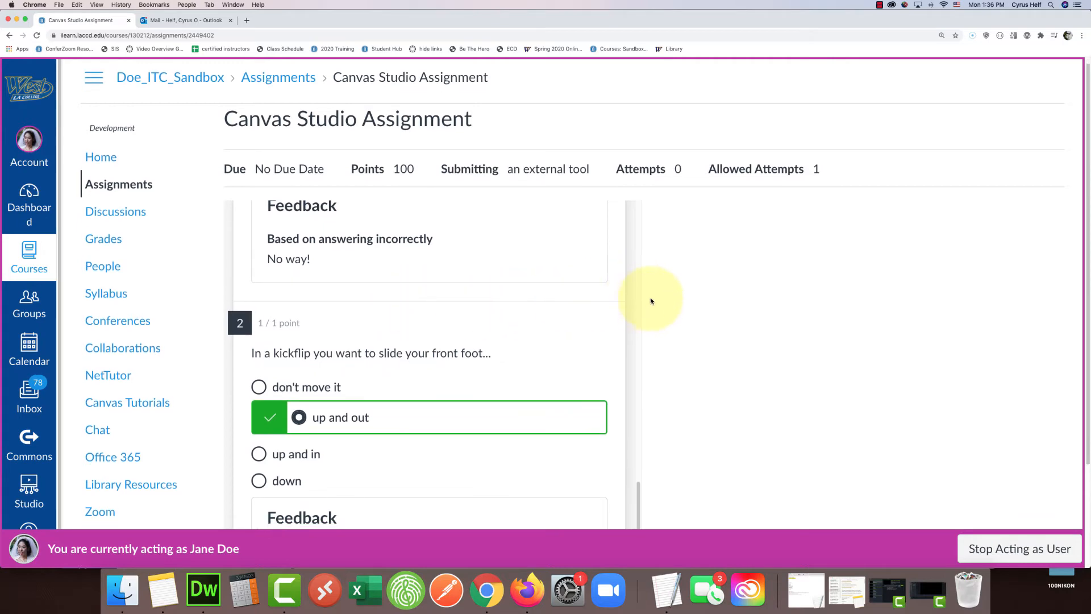
{"action": "scroll", "coordinate": [458, 297], "scroll_direction": "down", "scroll_amount": 5}
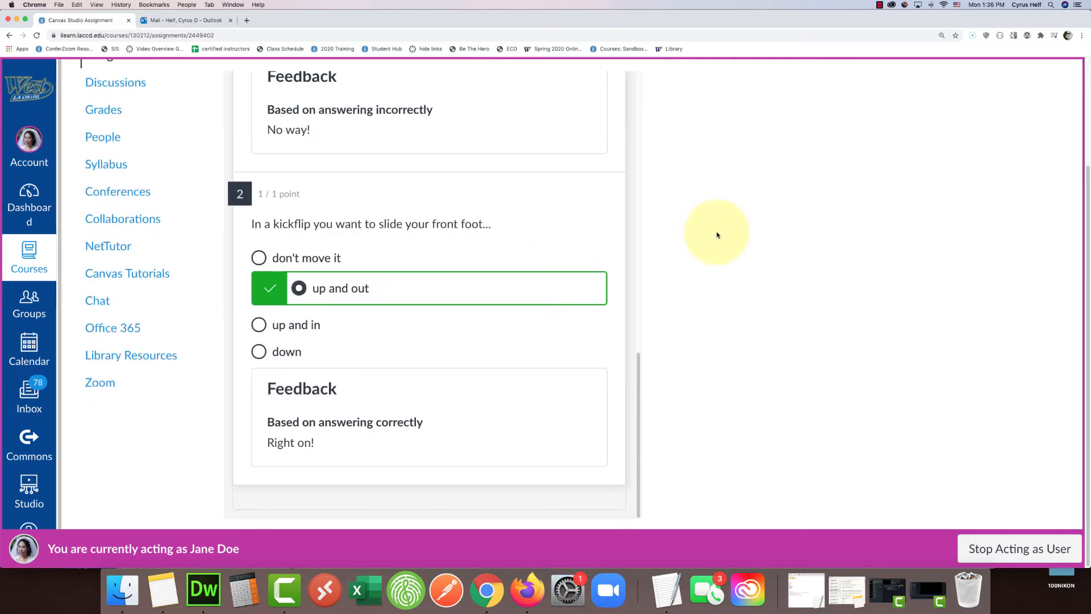
{"action": "scroll", "coordinate": [710, 244], "scroll_direction": "up", "scroll_amount": 5}
{"action": "scroll", "coordinate": [454, 313], "scroll_direction": "up", "scroll_amount": 15}
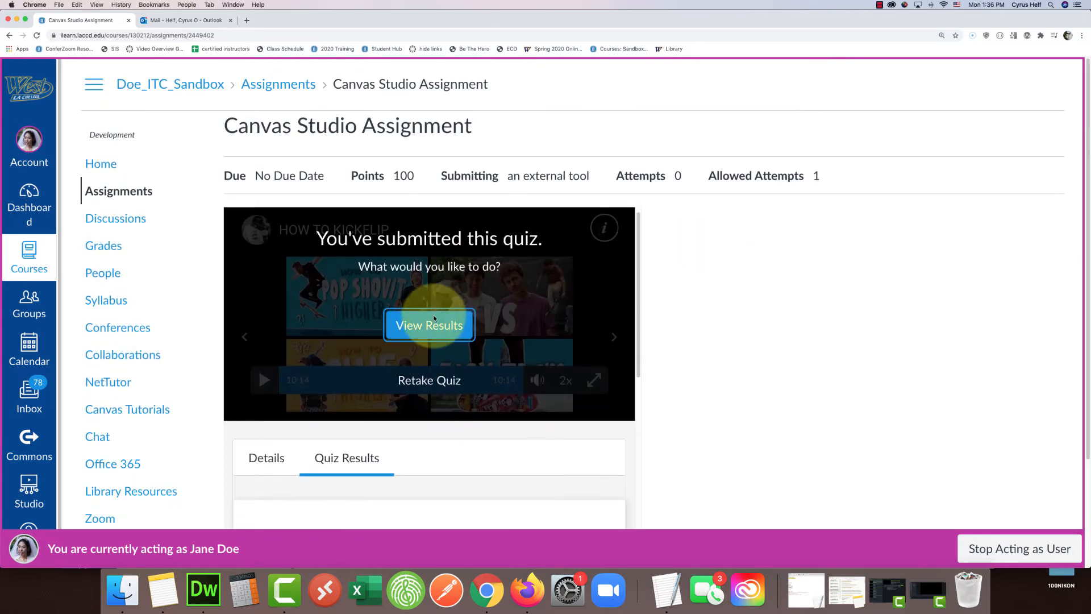
{"action": "scroll", "coordinate": [434, 318], "scroll_direction": "down", "scroll_amount": 3}
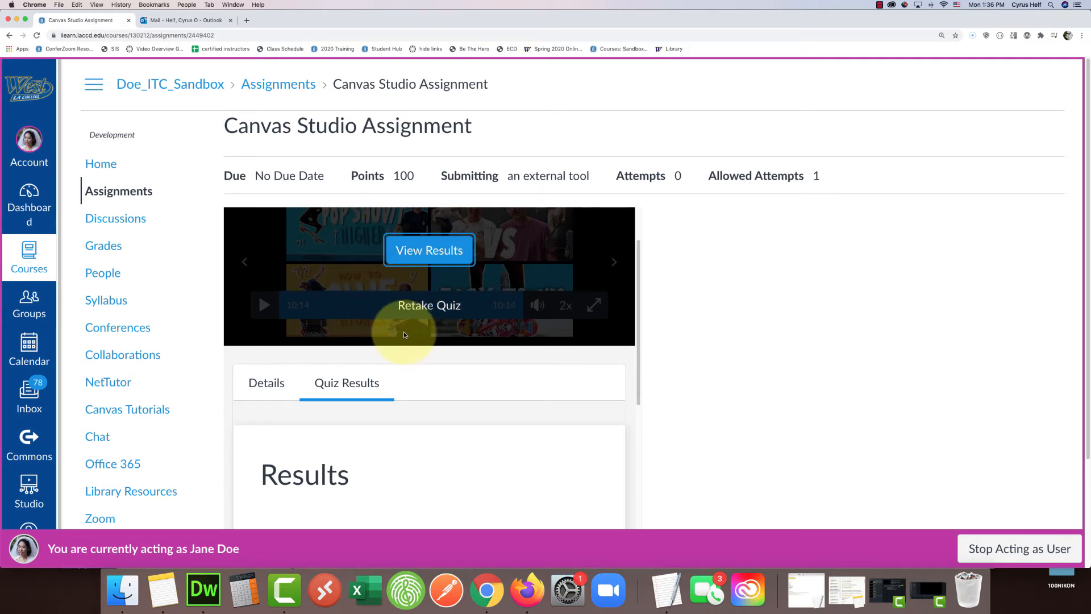
{"action": "scroll", "coordinate": [404, 333], "scroll_direction": "up", "scroll_amount": 2}
{"action": "scroll", "coordinate": [402, 334], "scroll_direction": "down", "scroll_amount": 1}
{"action": "scroll", "coordinate": [402, 334], "scroll_direction": "down", "scroll_amount": 2}
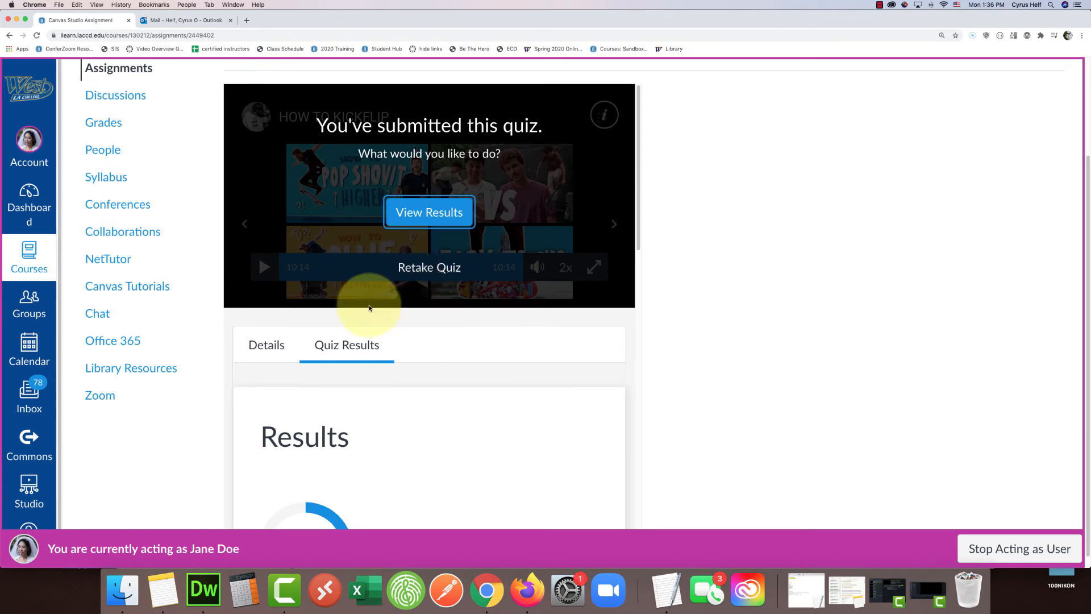
{"action": "scroll", "coordinate": [455, 284], "scroll_direction": "up", "scroll_amount": 2}
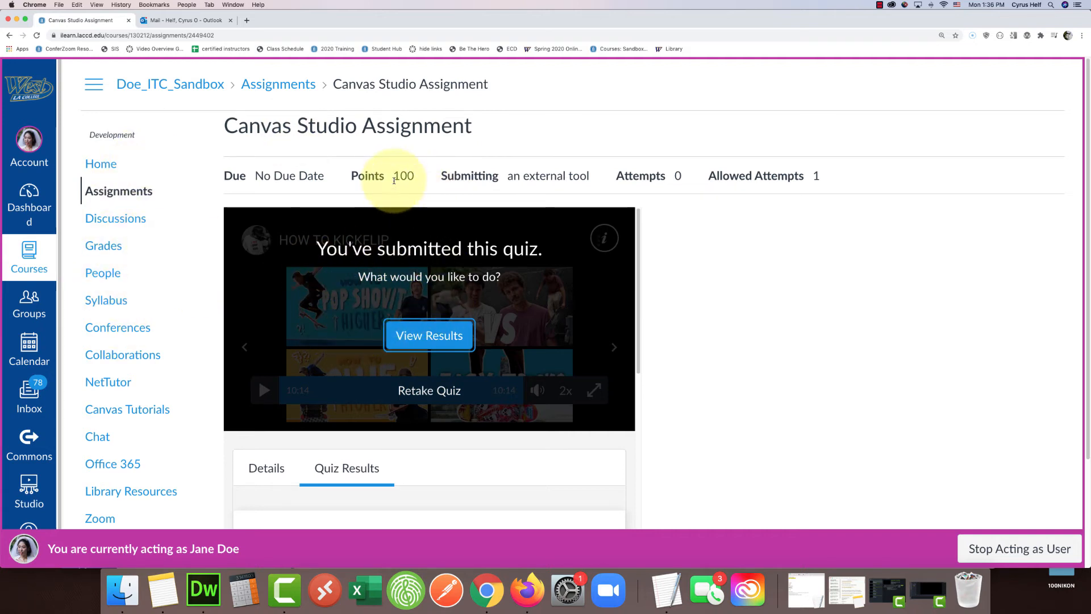
Step: Retake the Kickflip quiz from the beginning and skip the video ahead to question 1
{"action": "left_click", "coordinate": [428, 392]}
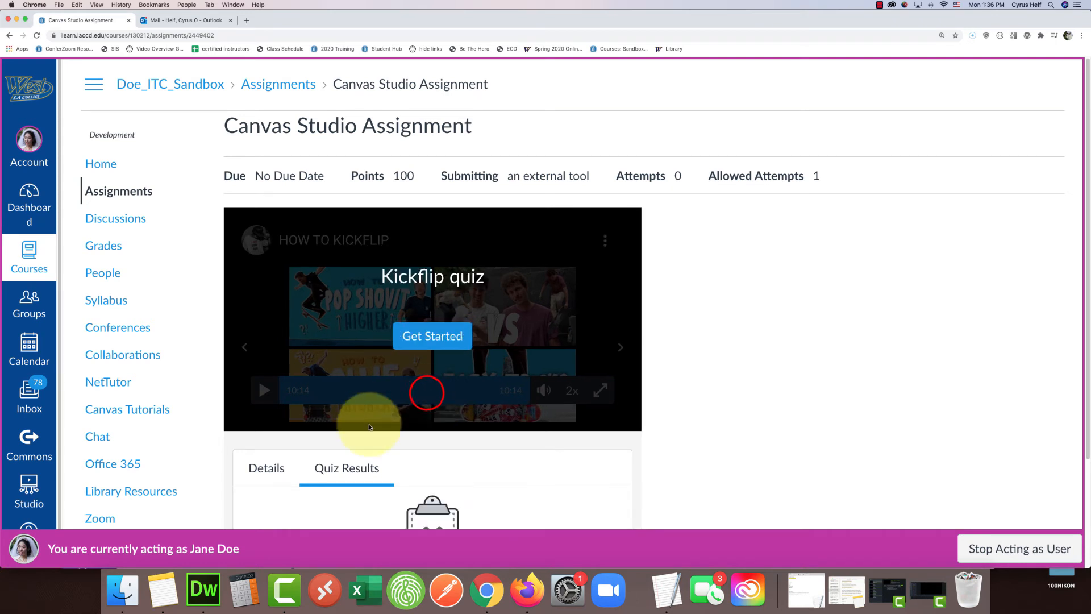
{"action": "left_click", "coordinate": [438, 333]}
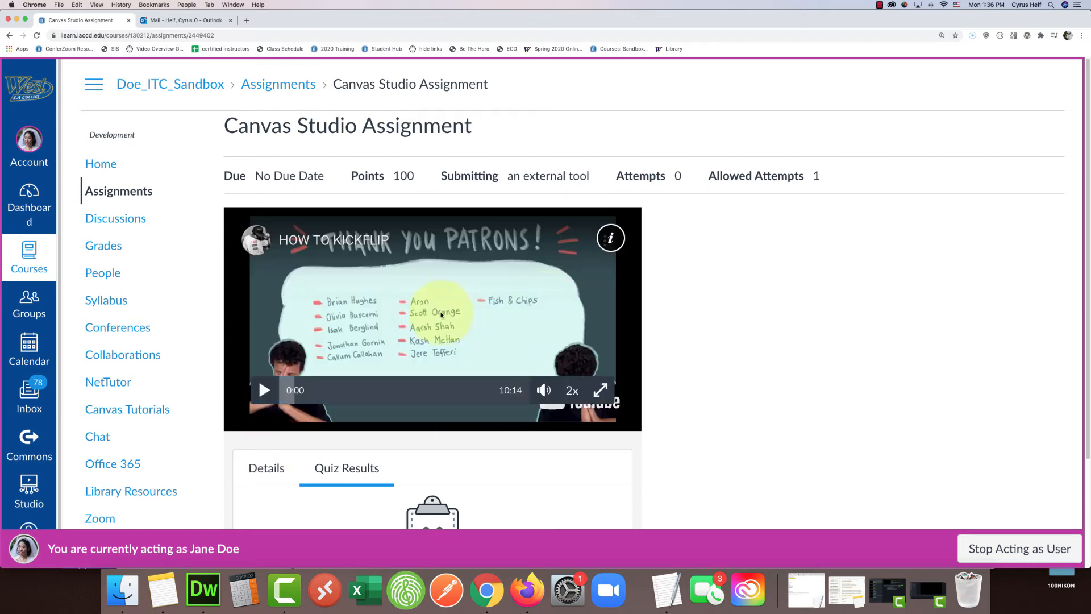
{"action": "left_click", "coordinate": [264, 389]}
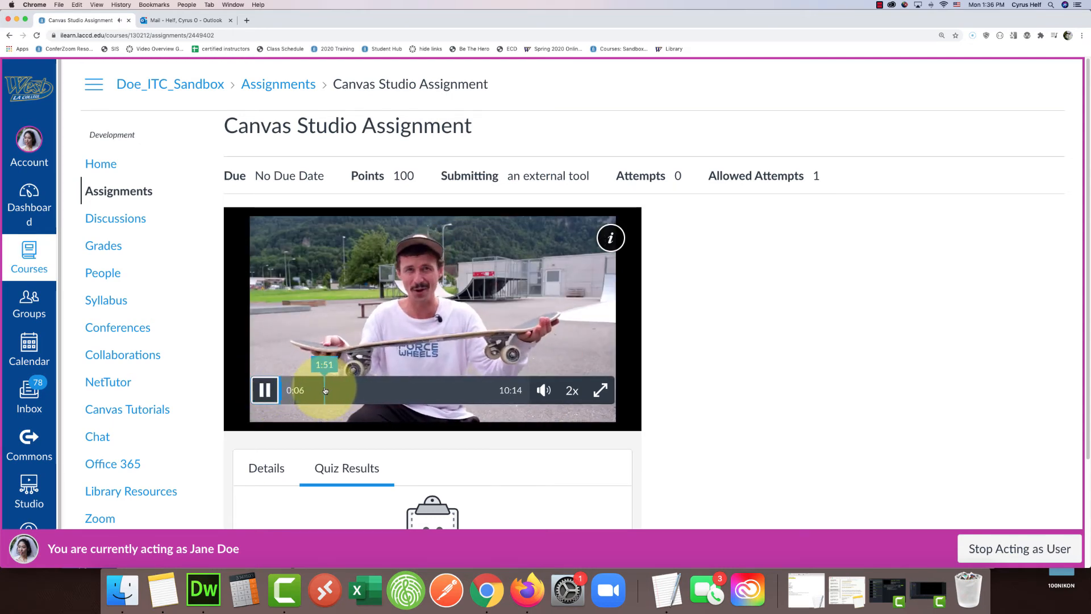
{"action": "left_click", "coordinate": [330, 390]}
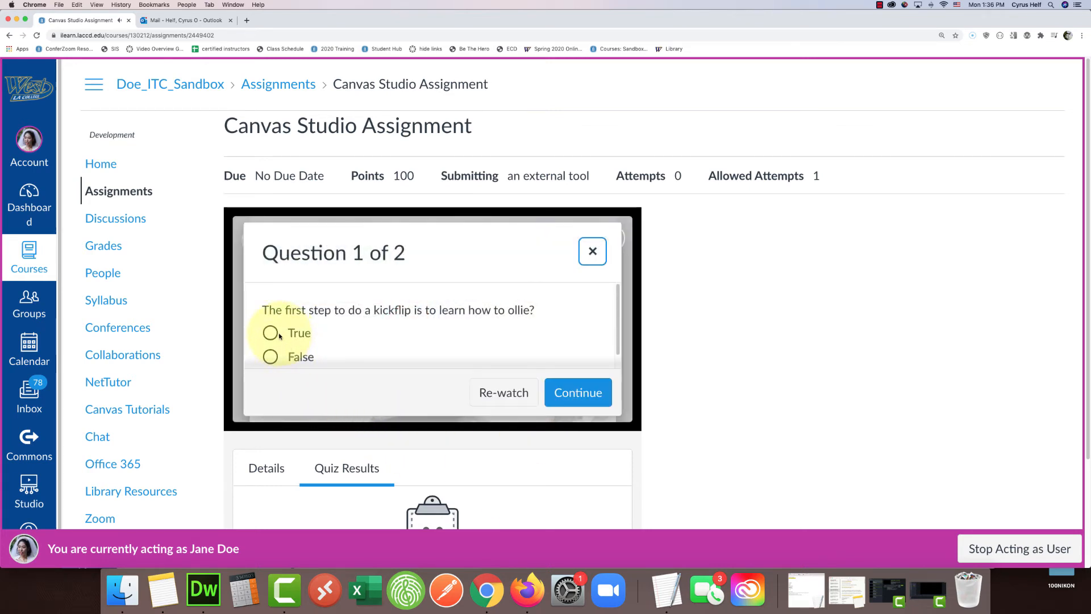
Step: Answer question 1 about learning to ollie with True and skip the video ahead to question 2
{"action": "left_click", "coordinate": [272, 335]}
{"action": "left_click", "coordinate": [578, 392]}
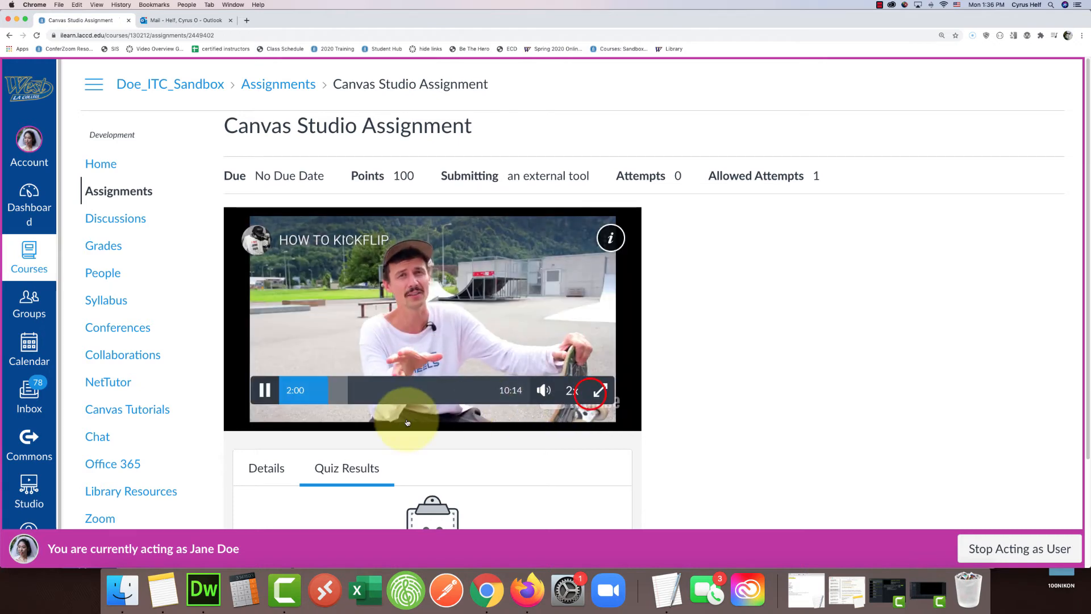
{"action": "left_click", "coordinate": [385, 390]}
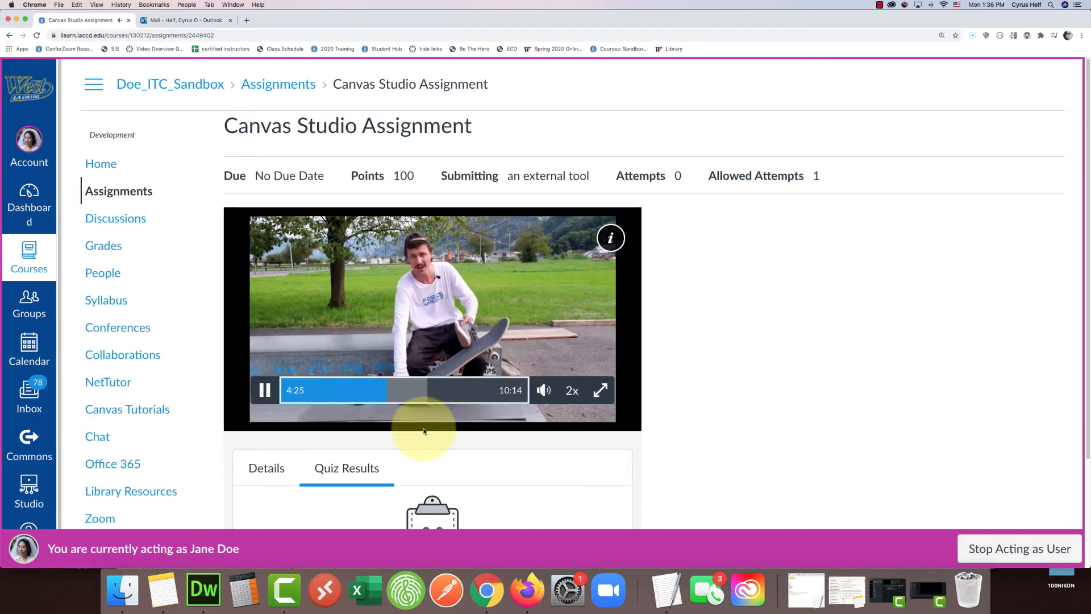
Step: Answer question 2 with "up and out", and submit the retaken quiz from the end of the video
{"action": "scroll", "coordinate": [318, 337], "scroll_direction": "down", "scroll_amount": 2}
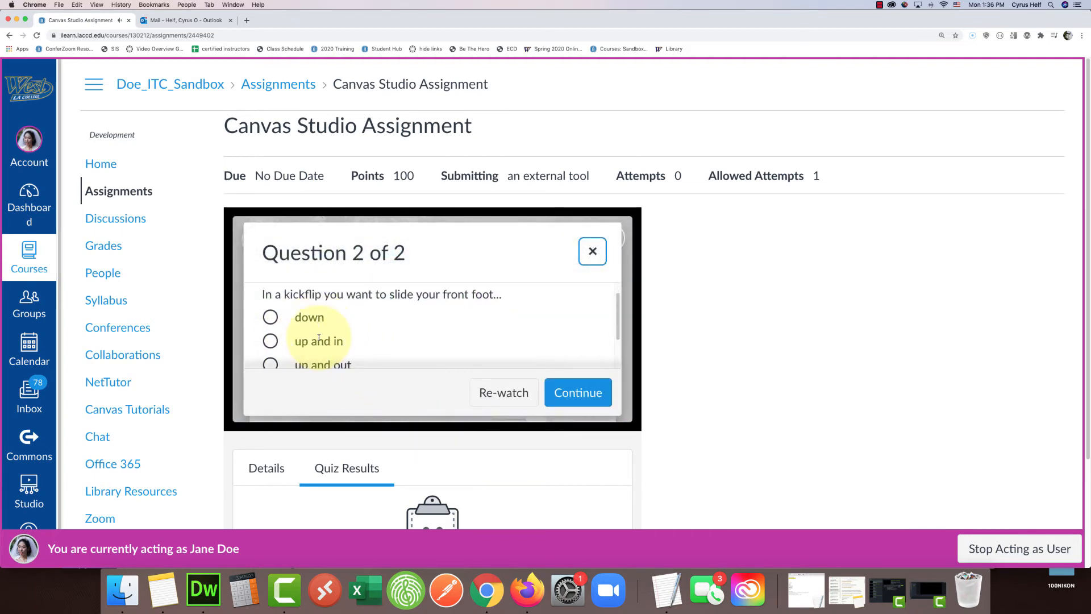
{"action": "left_click", "coordinate": [270, 350]}
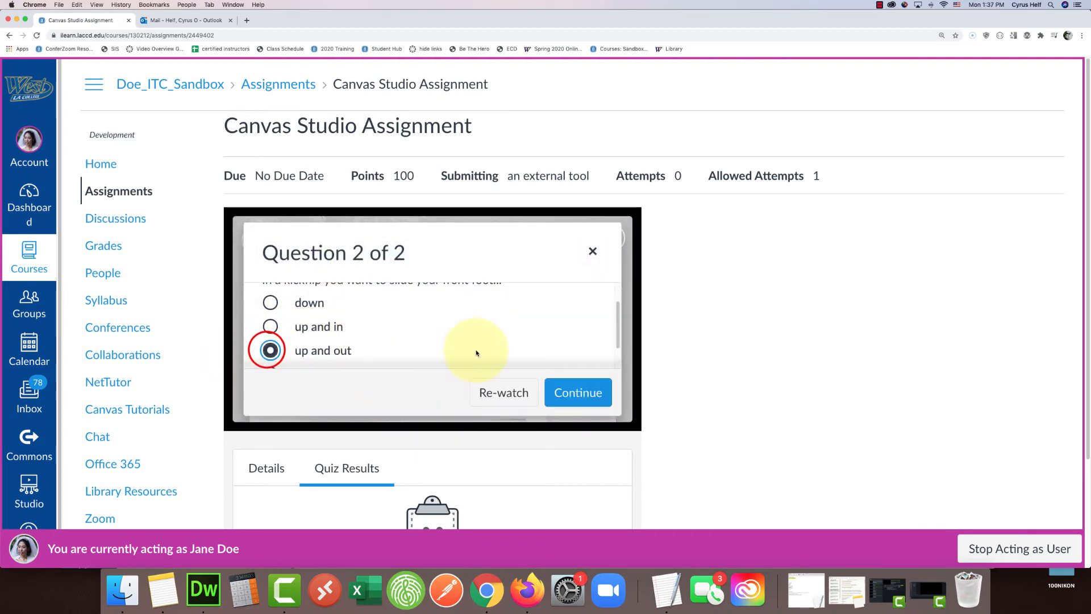
{"action": "left_click", "coordinate": [575, 391]}
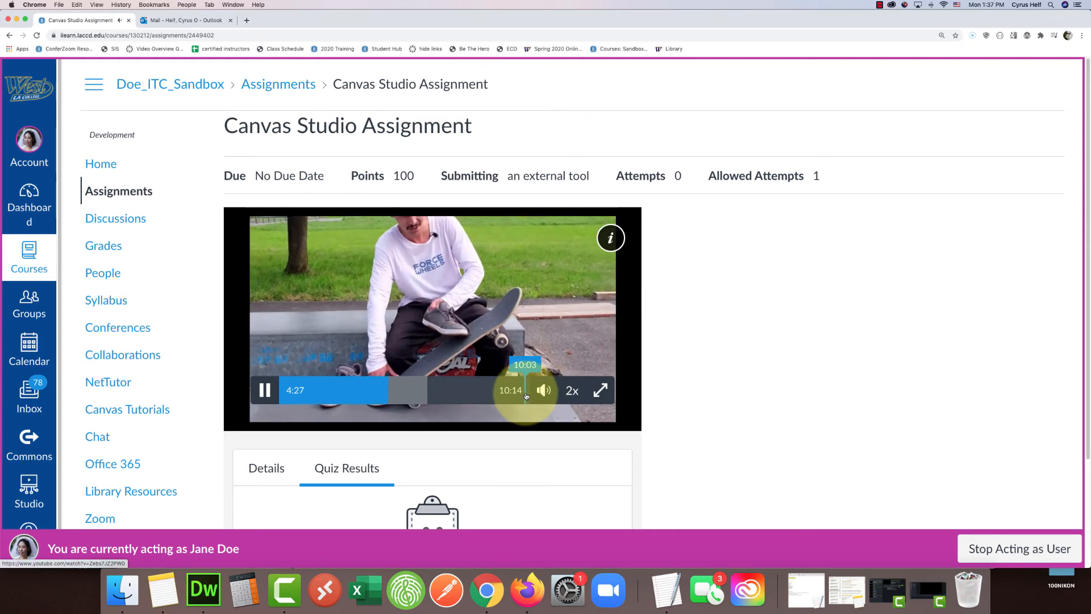
{"action": "left_click", "coordinate": [526, 393]}
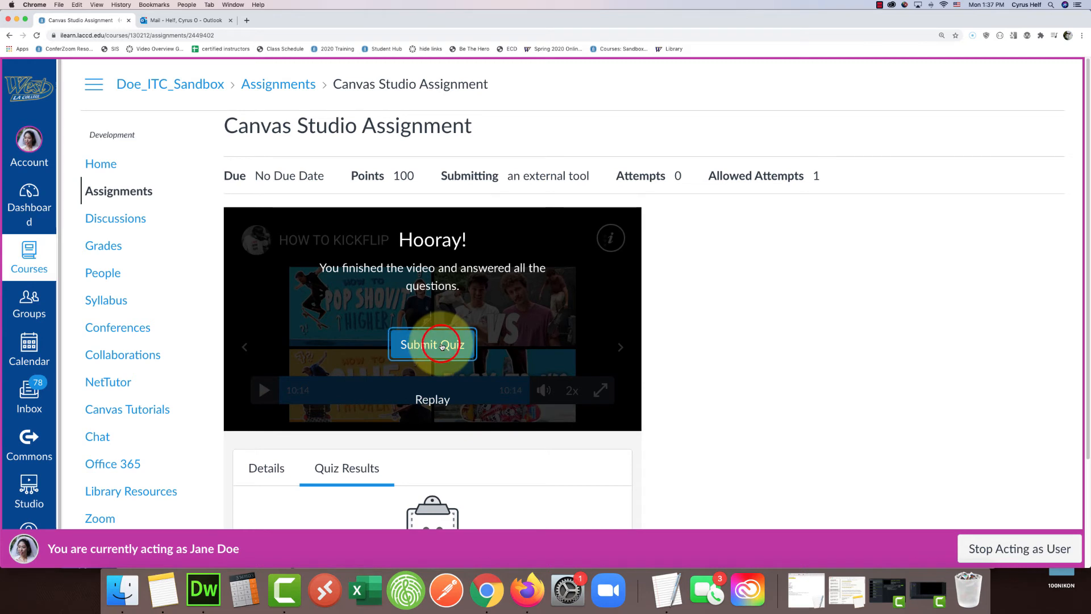
{"action": "left_click", "coordinate": [442, 345]}
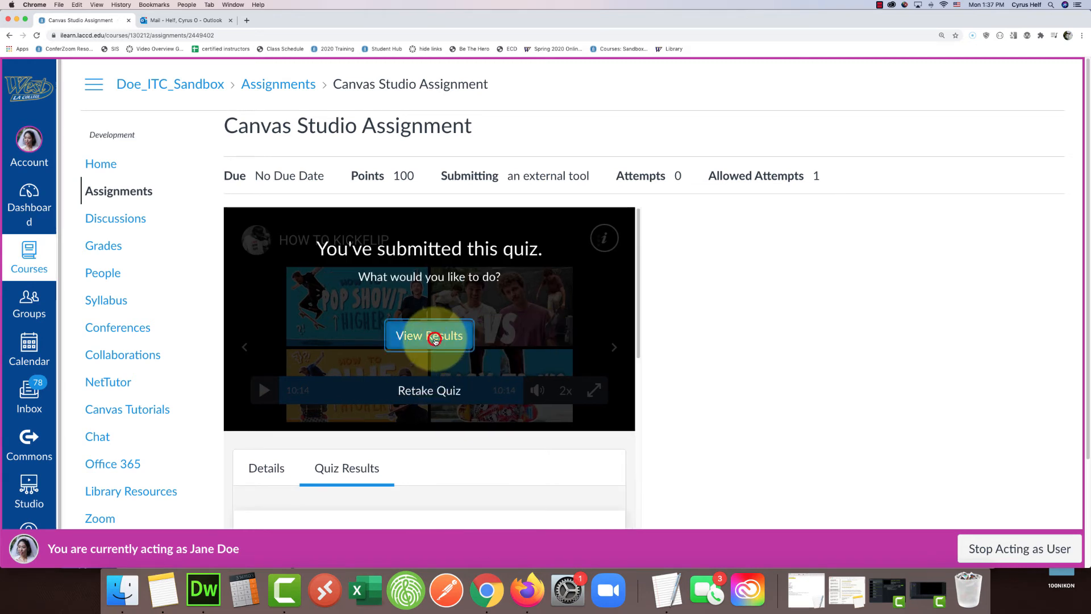
Step: View the retake results and compare the points and scores of both attempts in the attempt history
{"action": "left_click", "coordinate": [439, 338]}
{"action": "scroll", "coordinate": [419, 360], "scroll_direction": "down", "scroll_amount": 7}
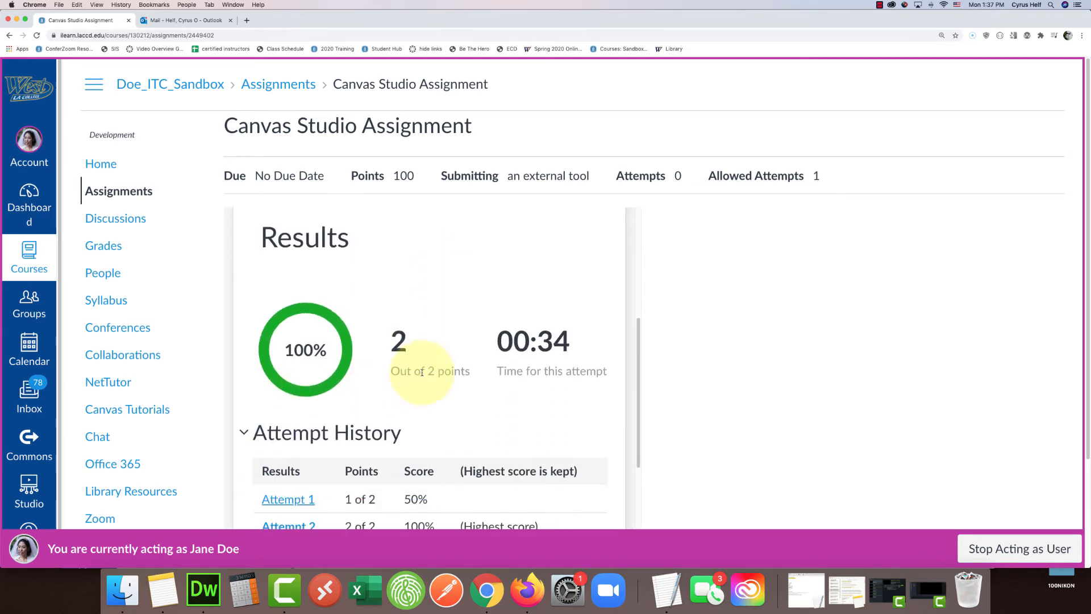
{"action": "scroll", "coordinate": [418, 370], "scroll_direction": "up", "scroll_amount": 3}
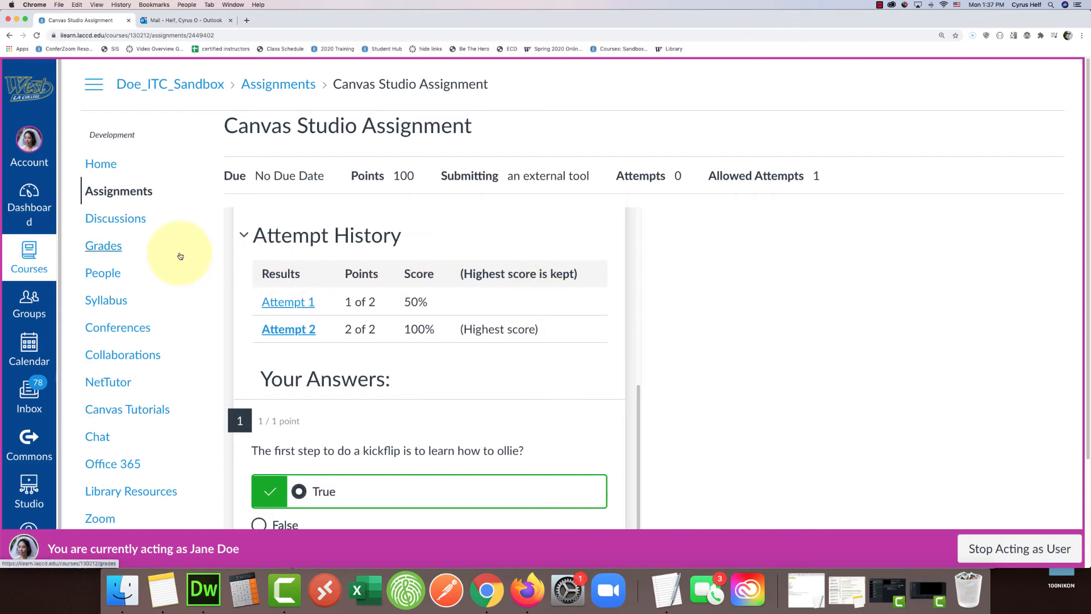
{"action": "left_click_drag", "start_coordinate": [432, 306], "coordinate": [347, 302]}
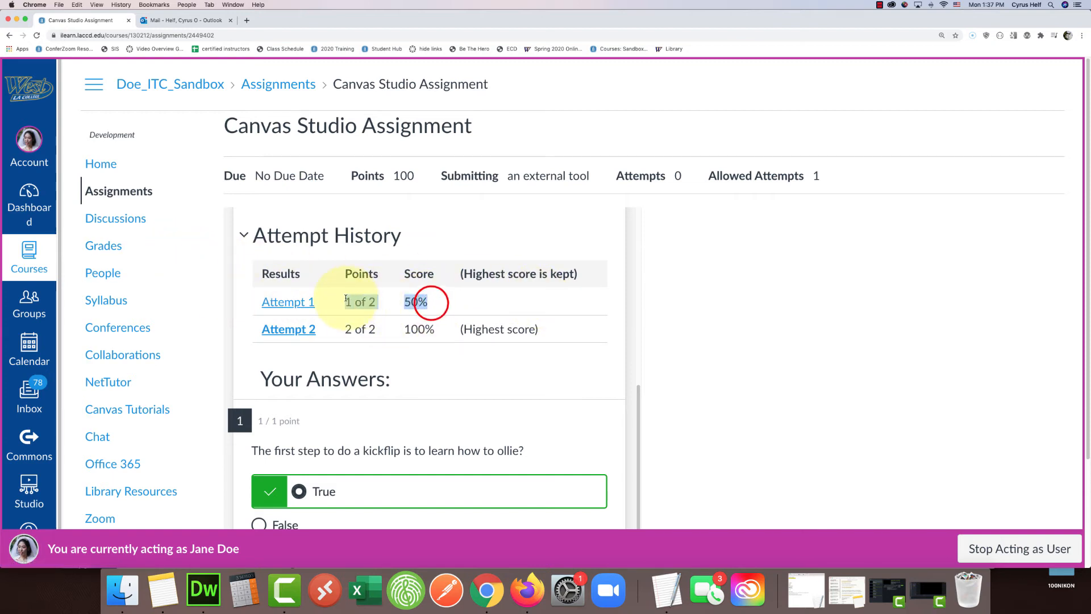
{"action": "left_click_drag", "start_coordinate": [439, 329], "coordinate": [345, 331]}
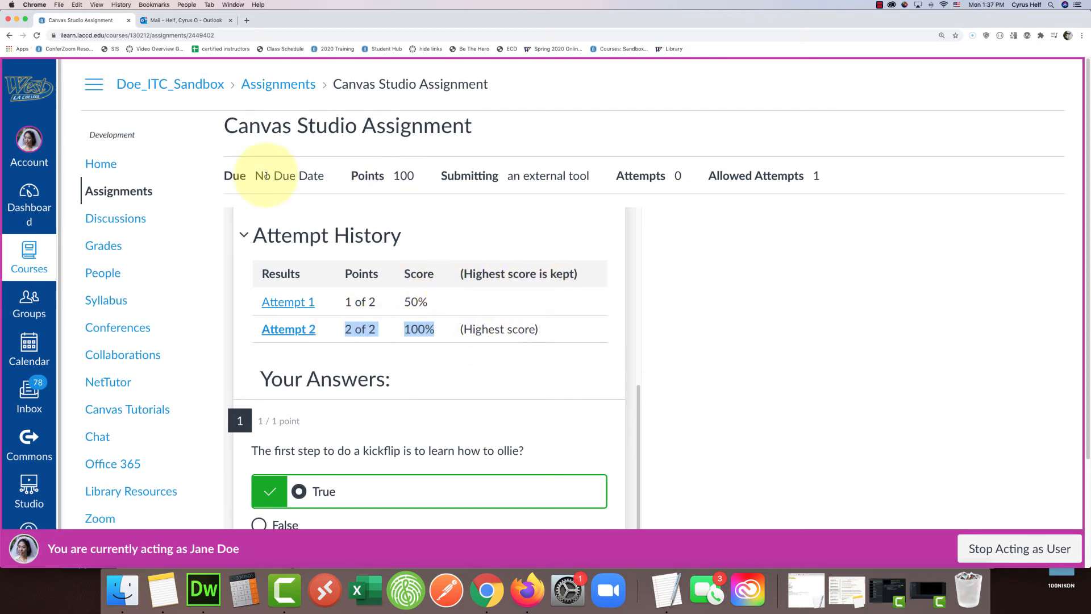
Step: Check the assignment's score on the student's course grades page and reopen Canvas Studio Assignment
{"action": "left_click", "coordinate": [108, 248]}
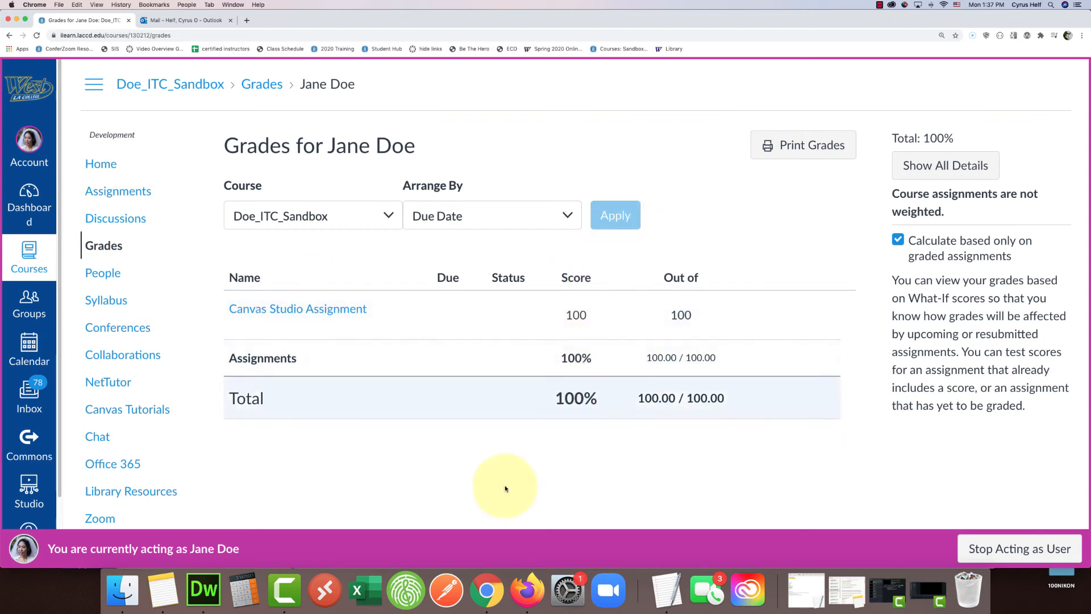
{"action": "left_click", "coordinate": [141, 190]}
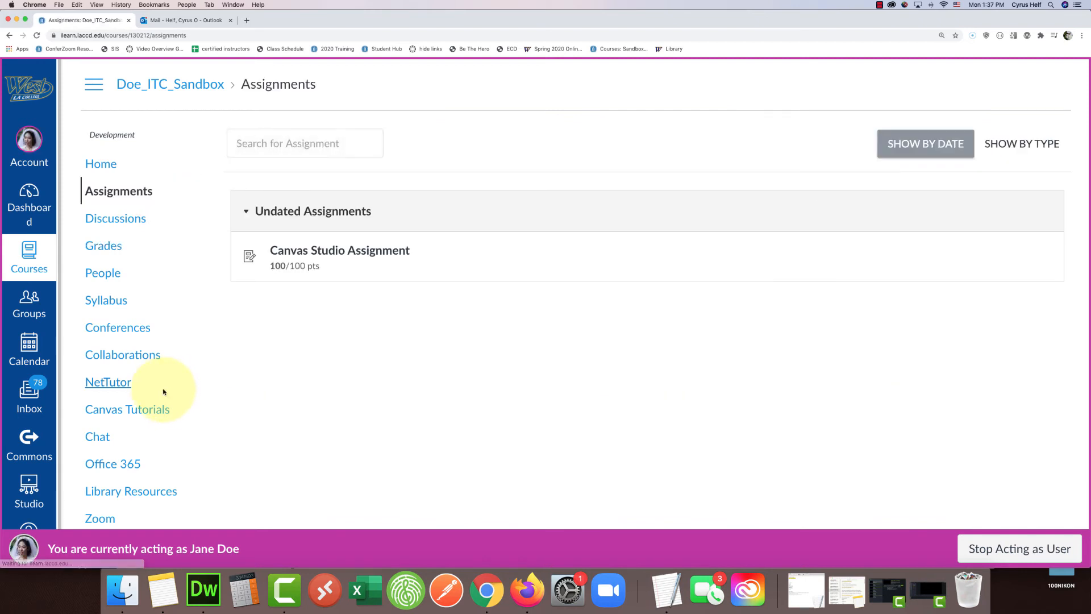
{"action": "left_click", "coordinate": [353, 250]}
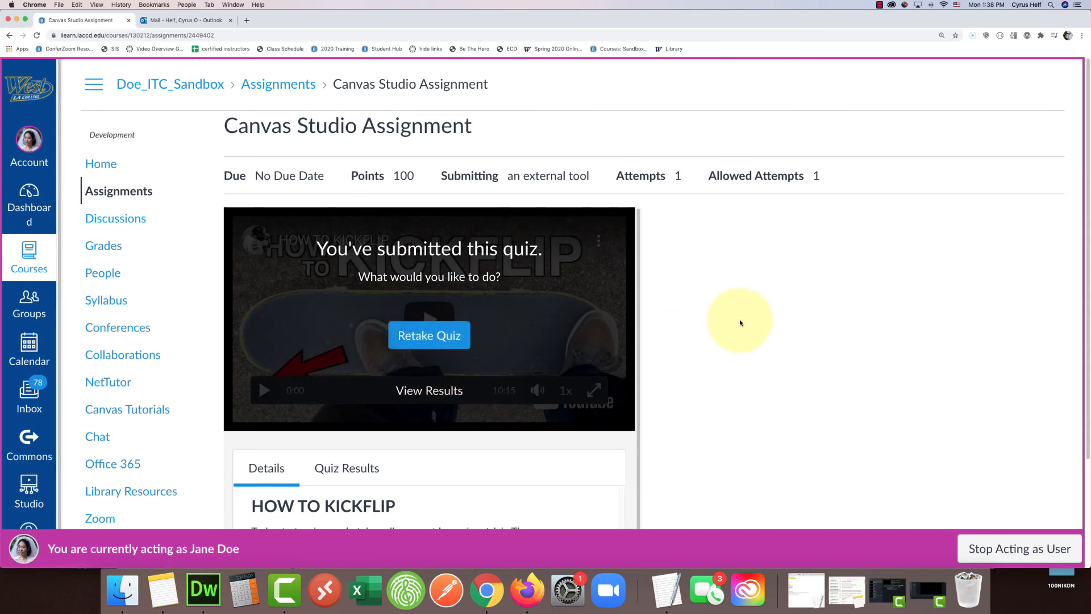
Step: Examine the used and allowed attempts and the quiz retake option on the assignment page
{"action": "scroll", "coordinate": [755, 314], "scroll_direction": "down", "scroll_amount": 1}
{"action": "scroll", "coordinate": [761, 284], "scroll_direction": "up", "scroll_amount": 1}
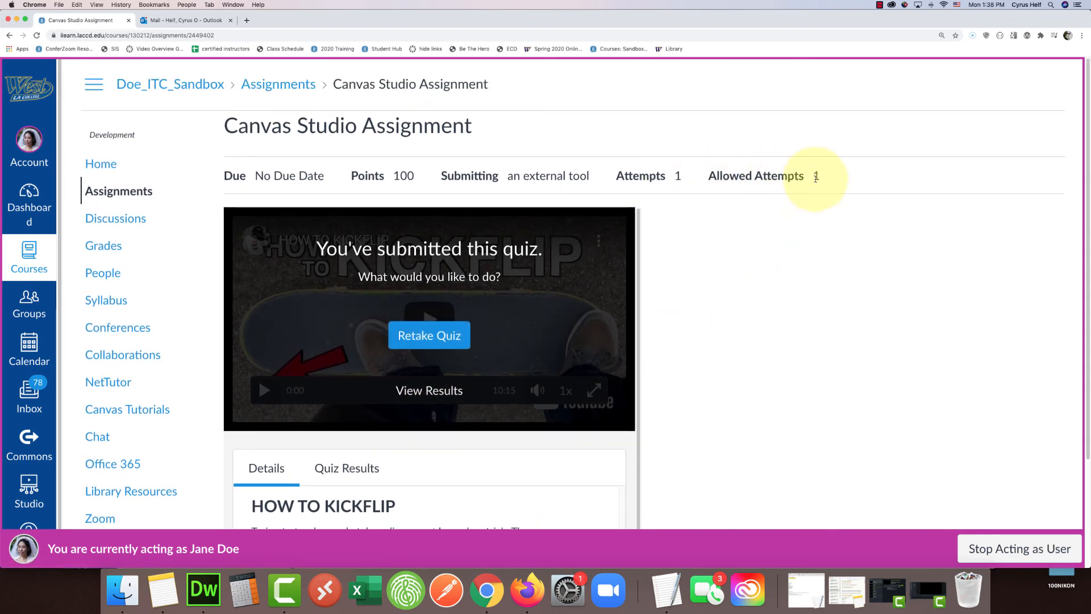
{"action": "left_click_drag", "start_coordinate": [828, 173], "coordinate": [625, 170]}
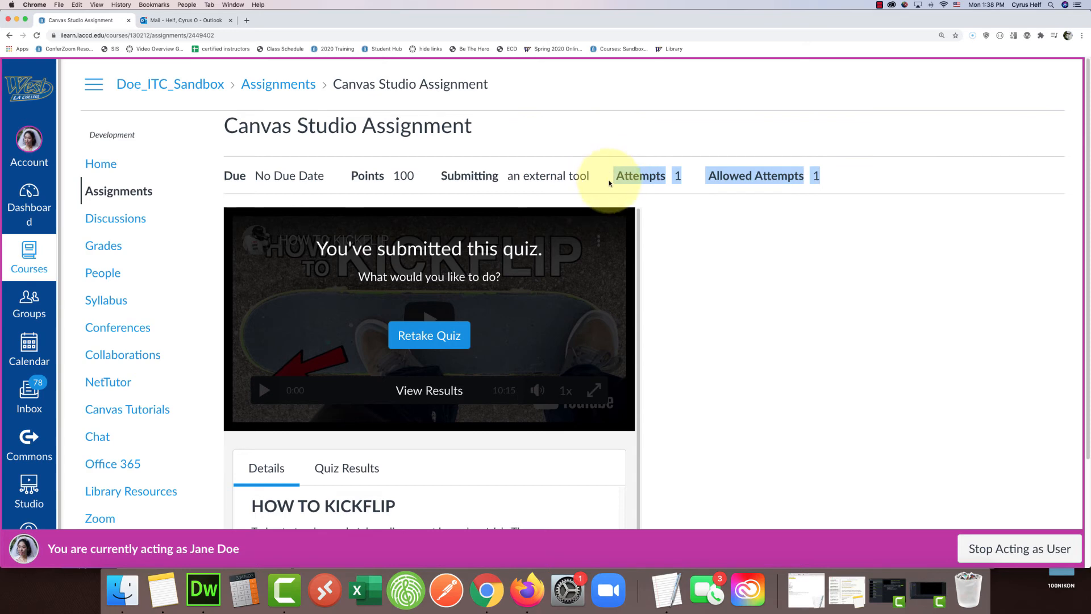
{"action": "scroll", "coordinate": [545, 289], "scroll_direction": "down", "scroll_amount": 4}
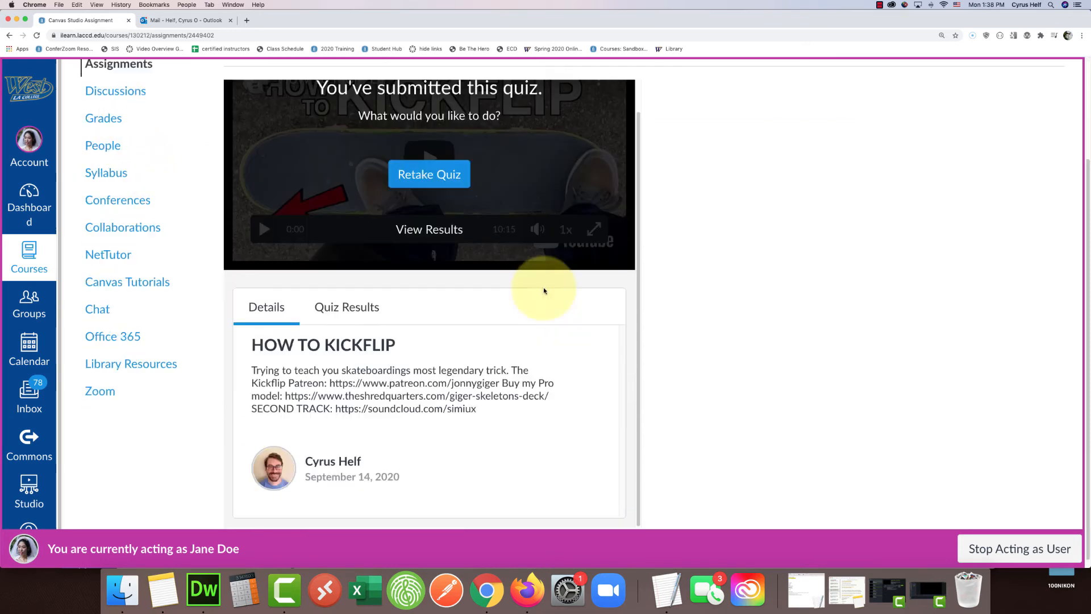
{"action": "scroll", "coordinate": [690, 302], "scroll_direction": "up", "scroll_amount": 4}
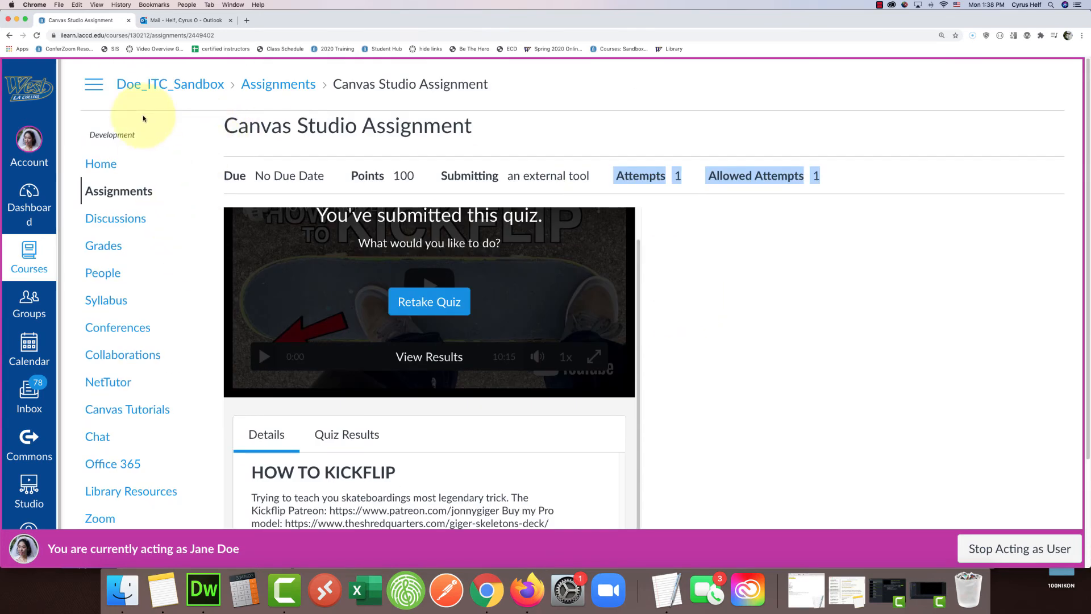
Step: Reload the assignment page, reopen Canvas Studio Assignment from the assignments list, and recheck its attempts and retake option
{"action": "left_click", "coordinate": [35, 35]}
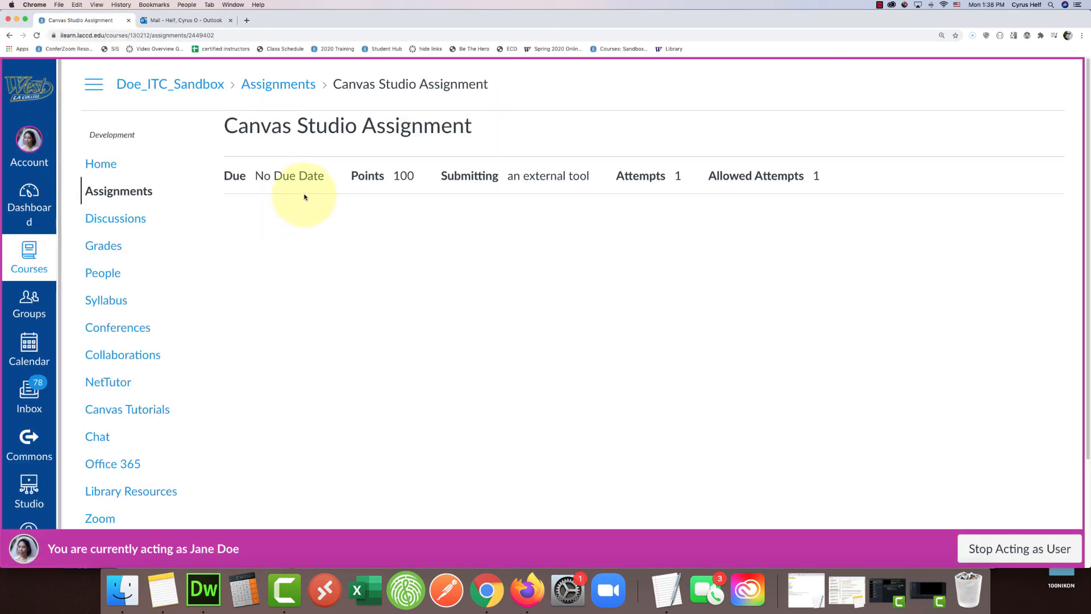
{"action": "left_click", "coordinate": [133, 191]}
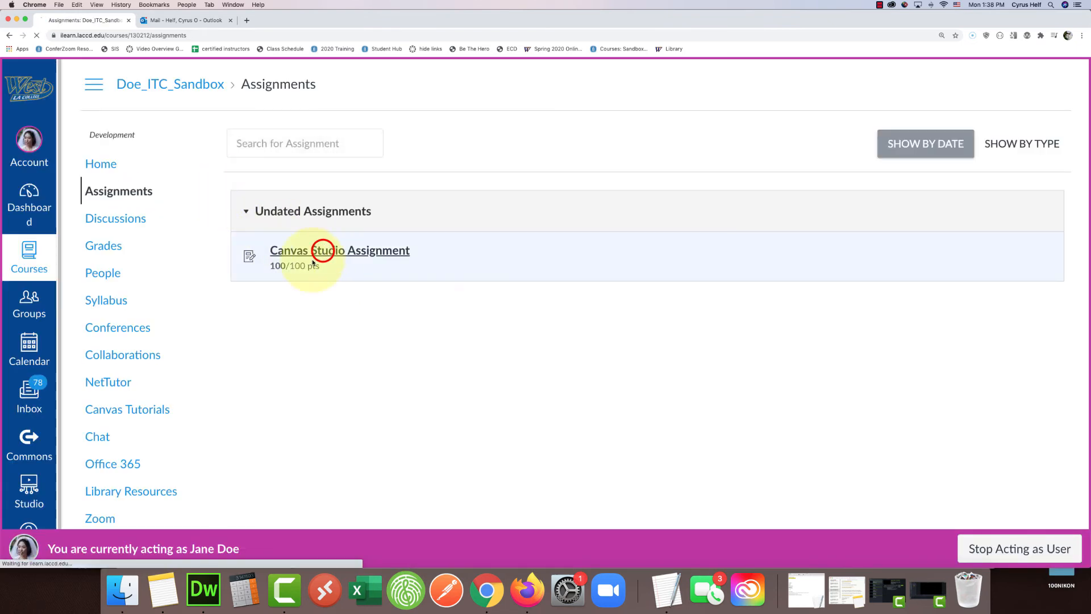
{"action": "left_click", "coordinate": [314, 250]}
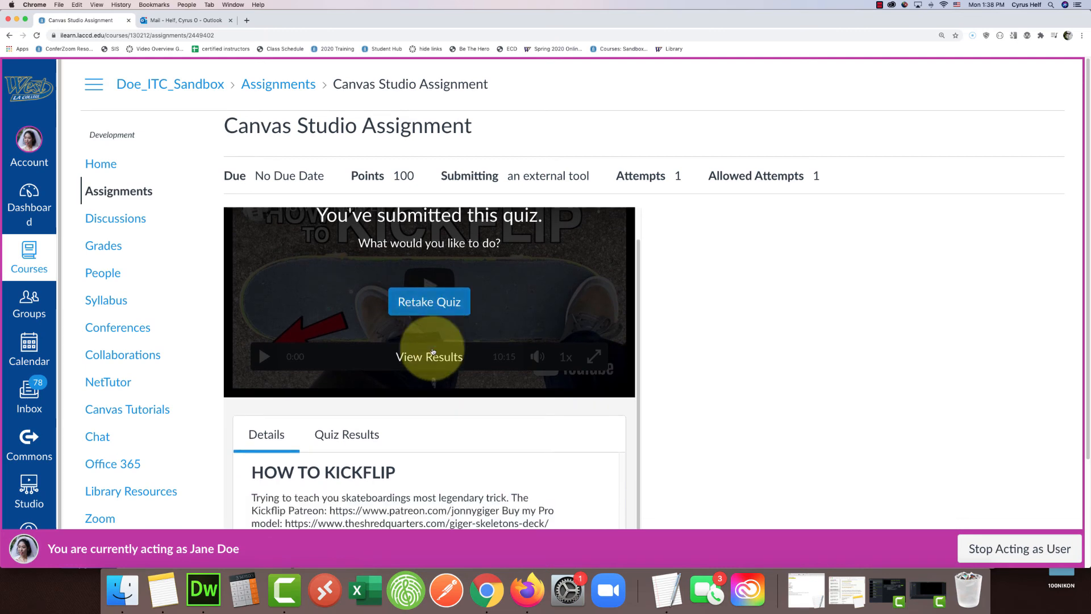
{"action": "scroll", "coordinate": [671, 306], "scroll_direction": "down", "scroll_amount": 3}
{"action": "scroll", "coordinate": [665, 305], "scroll_direction": "up", "scroll_amount": 3}
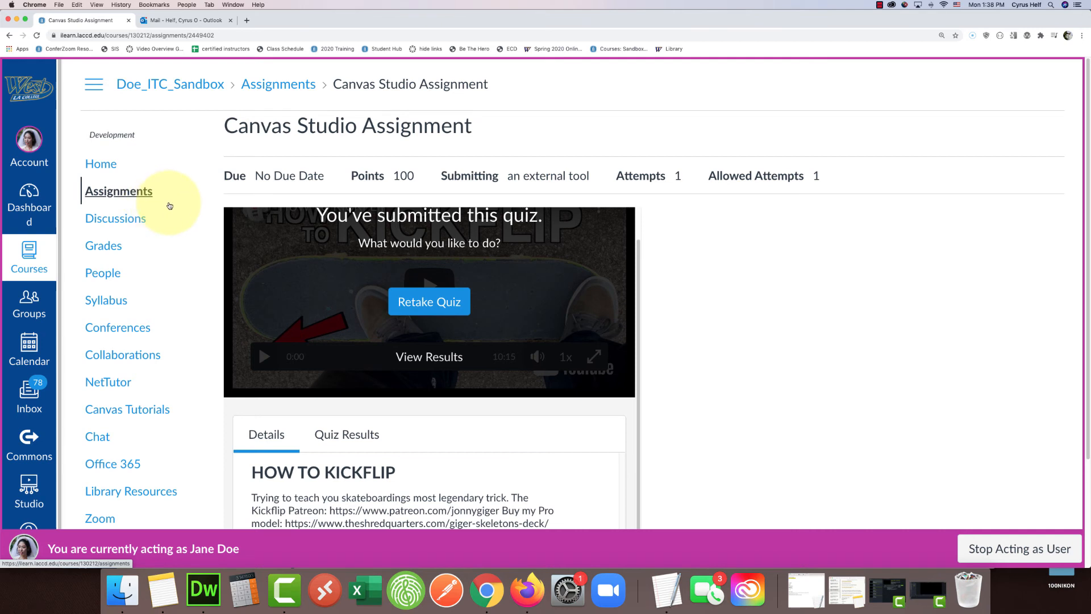
{"action": "left_click", "coordinate": [738, 241]}
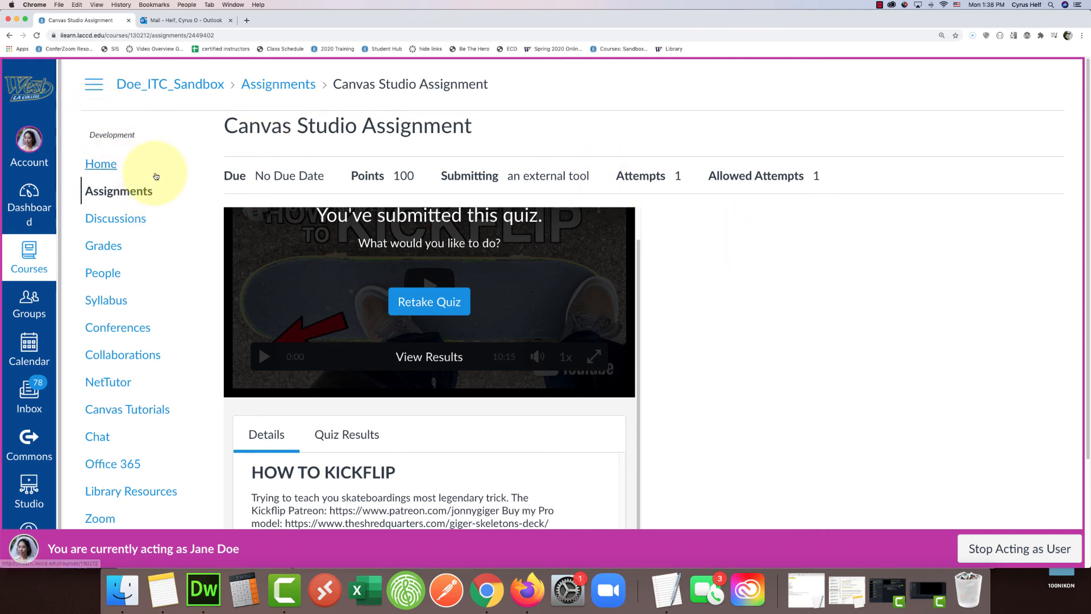
Step: Stop acting as the student and open My Library in the course's Studio
{"action": "left_click", "coordinate": [1031, 562]}
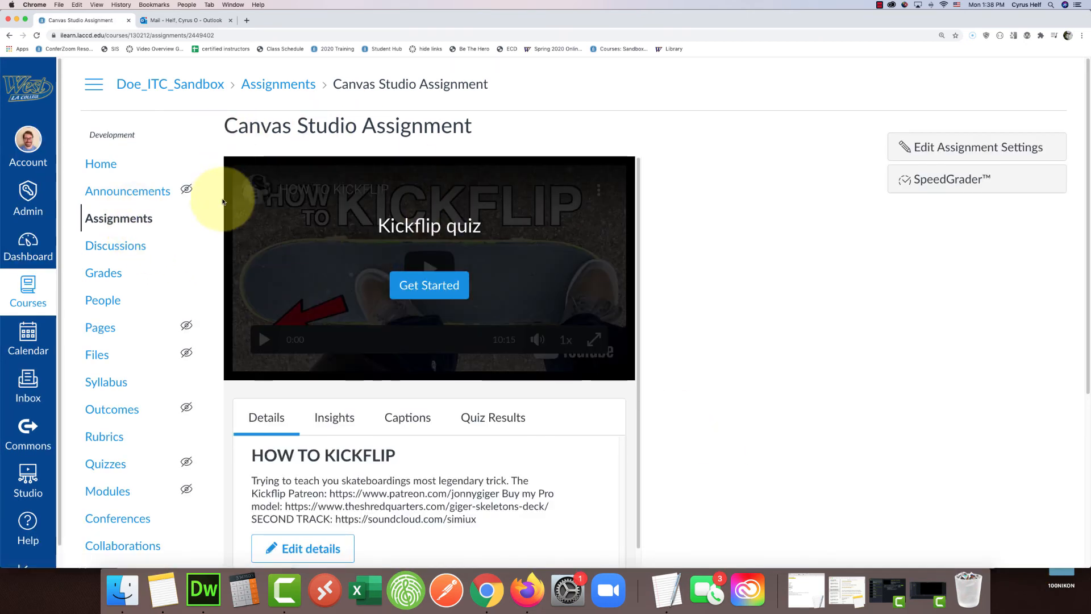
{"action": "scroll", "coordinate": [168, 237], "scroll_direction": "down", "scroll_amount": 5}
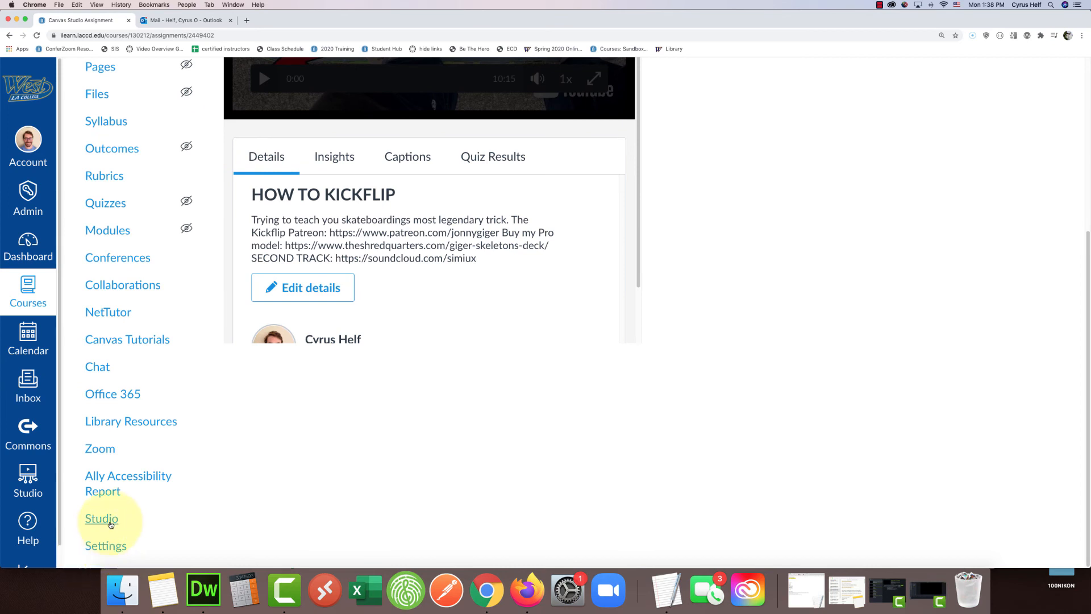
{"action": "left_click", "coordinate": [105, 518]}
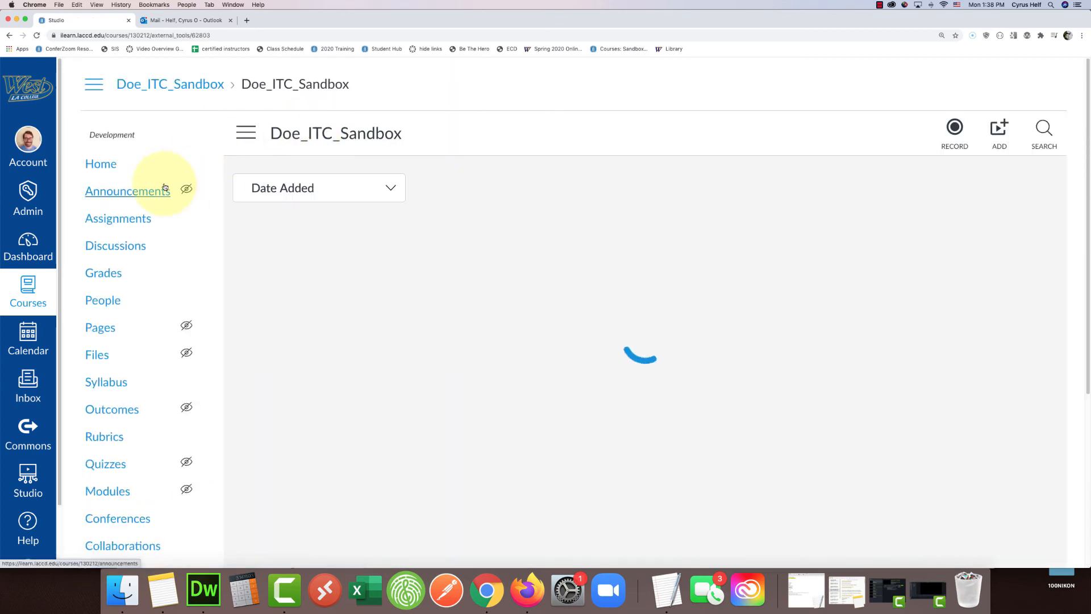
{"action": "left_click", "coordinate": [243, 133]}
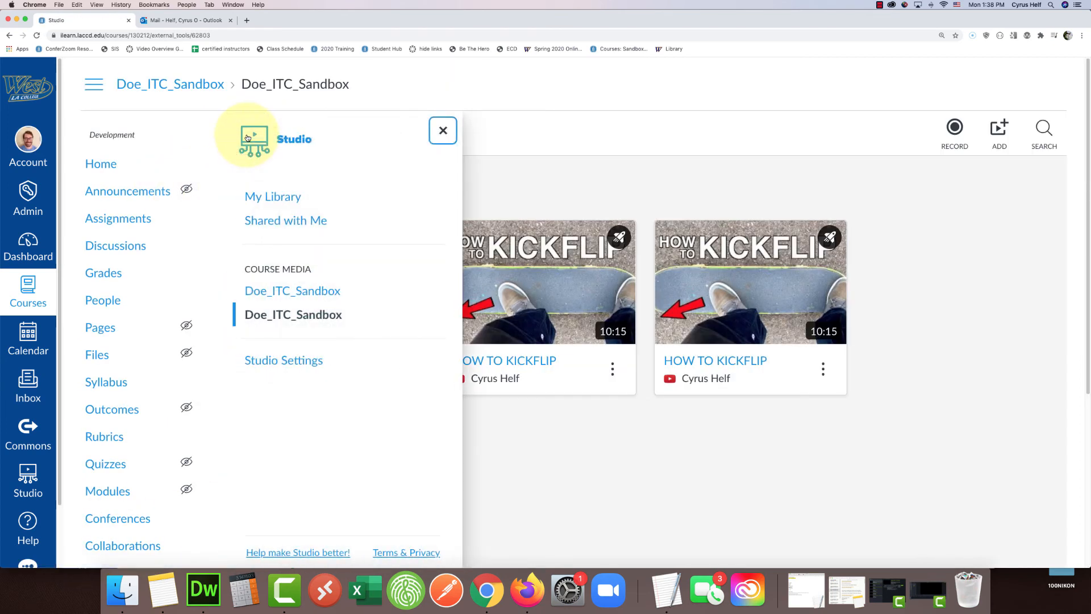
{"action": "left_click", "coordinate": [259, 194]}
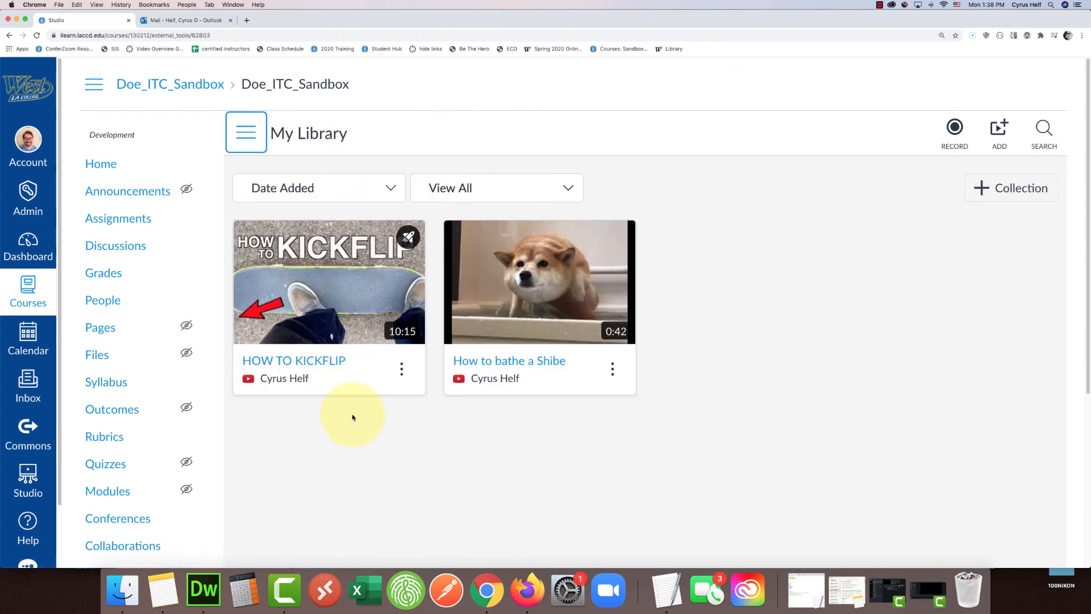
Step: Open the HOW TO KICKFLIP video from My Library through its quizzes options
{"action": "left_click", "coordinate": [407, 372]}
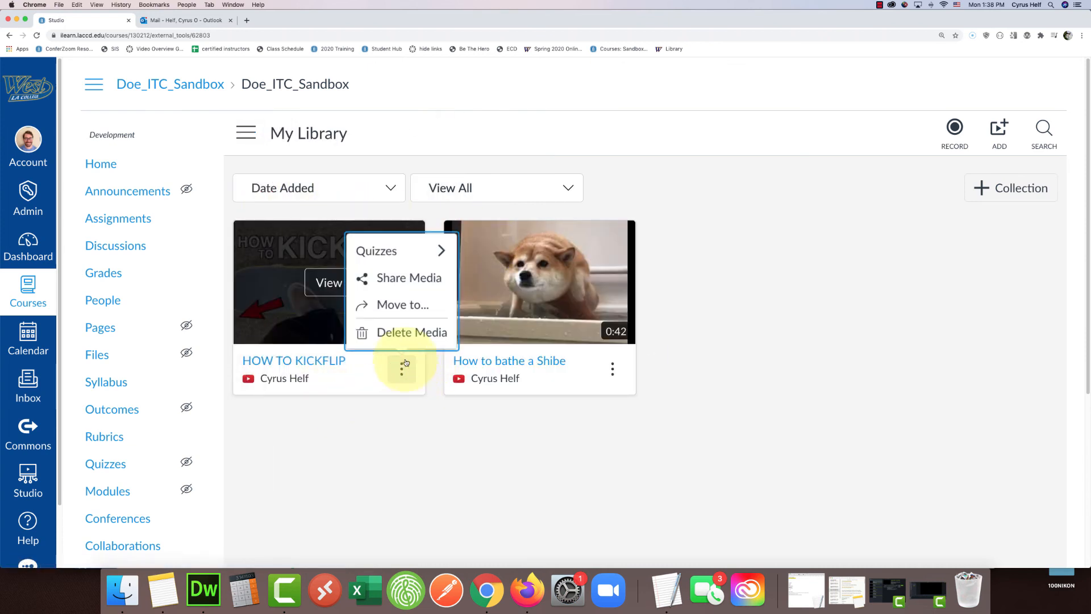
{"action": "left_click", "coordinate": [402, 251]}
{"action": "left_click", "coordinate": [402, 256]}
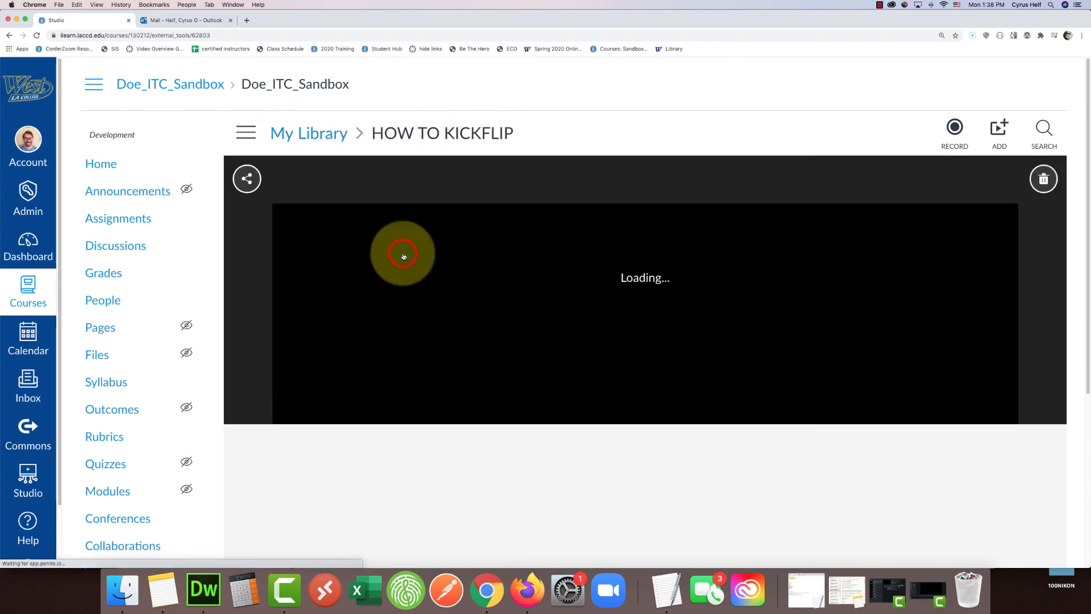
{"action": "scroll", "coordinate": [402, 255], "scroll_direction": "down", "scroll_amount": 3}
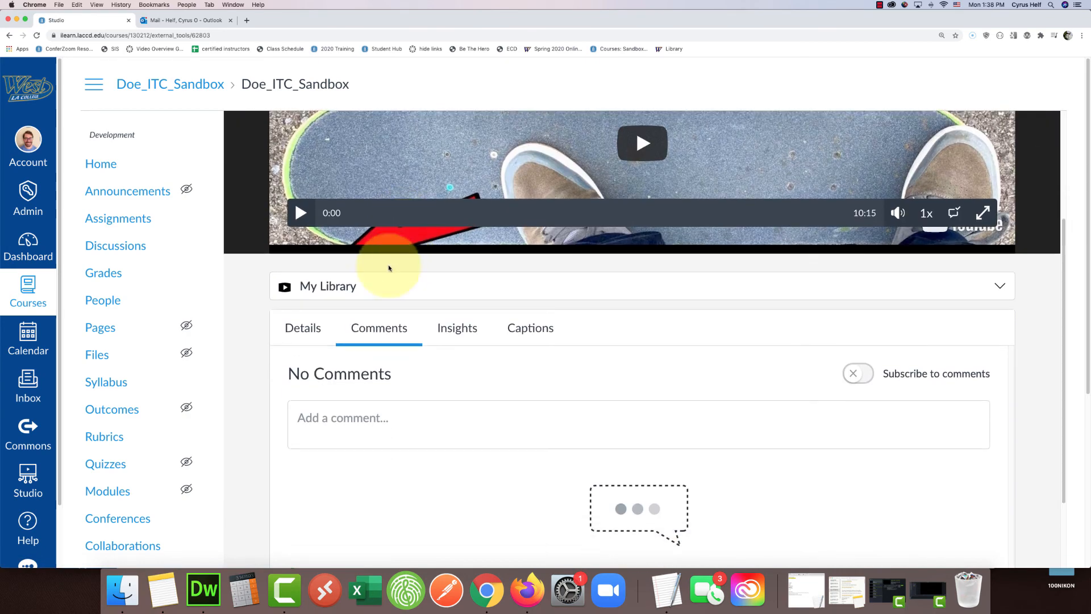
Step: Open the HOW TO KICKFLIP video's details for editing and examine the available fields
{"action": "left_click", "coordinate": [303, 327]}
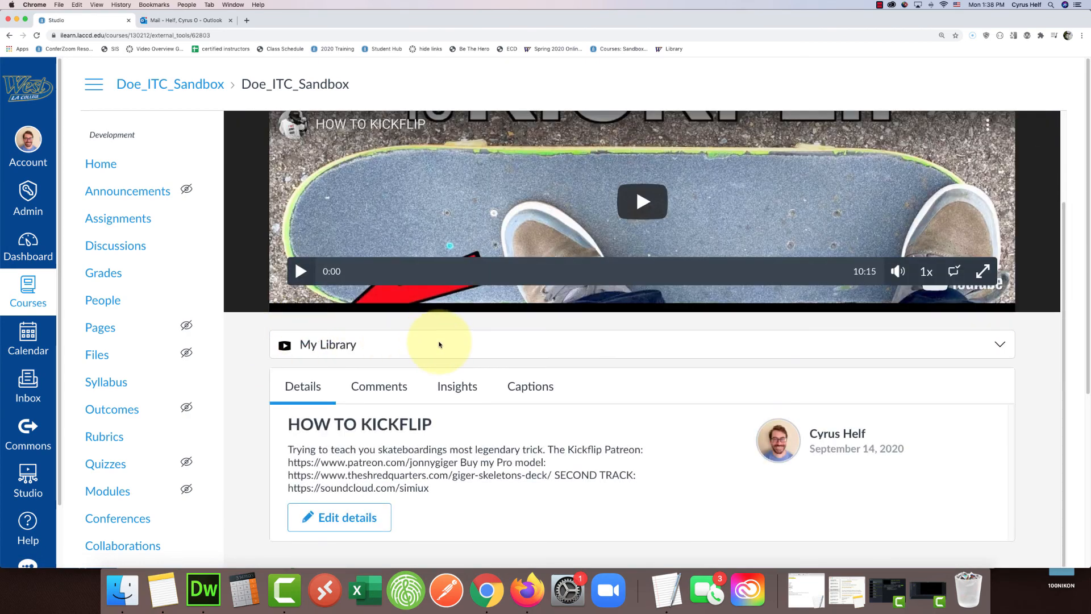
{"action": "scroll", "coordinate": [439, 344], "scroll_direction": "down", "scroll_amount": 4}
{"action": "left_click", "coordinate": [357, 338]}
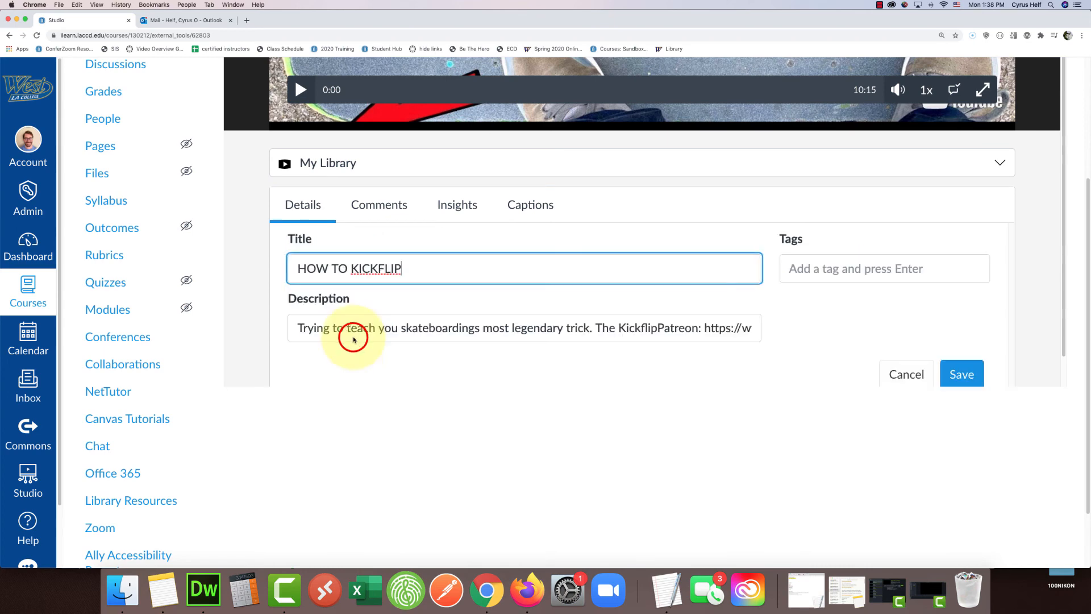
{"action": "scroll", "coordinate": [491, 344], "scroll_direction": "down", "scroll_amount": 1}
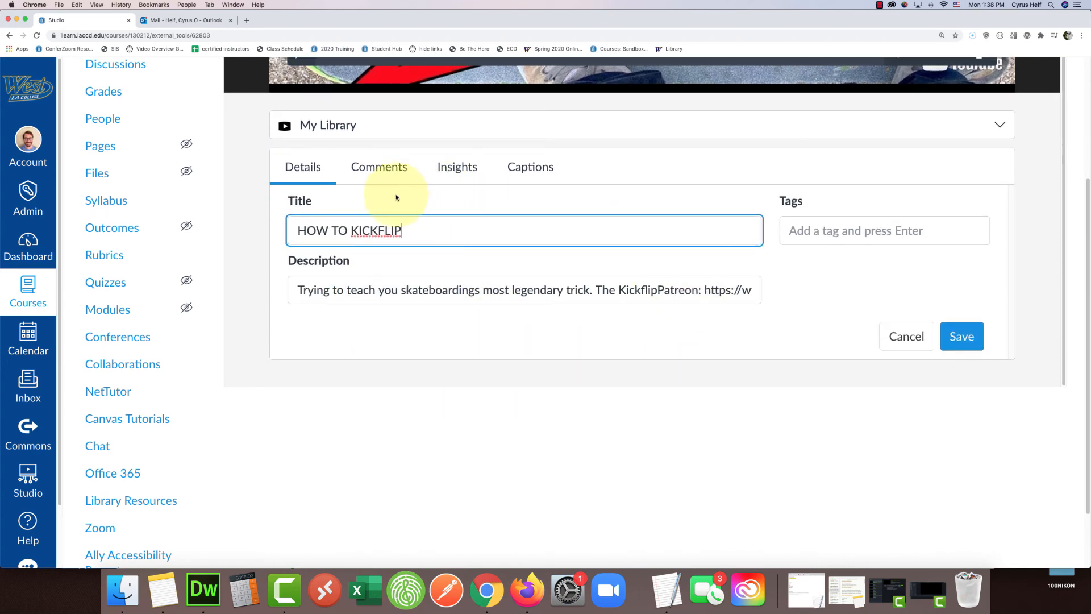
{"action": "scroll", "coordinate": [392, 287], "scroll_direction": "down", "scroll_amount": 1}
{"action": "scroll", "coordinate": [381, 293], "scroll_direction": "up", "scroll_amount": 3}
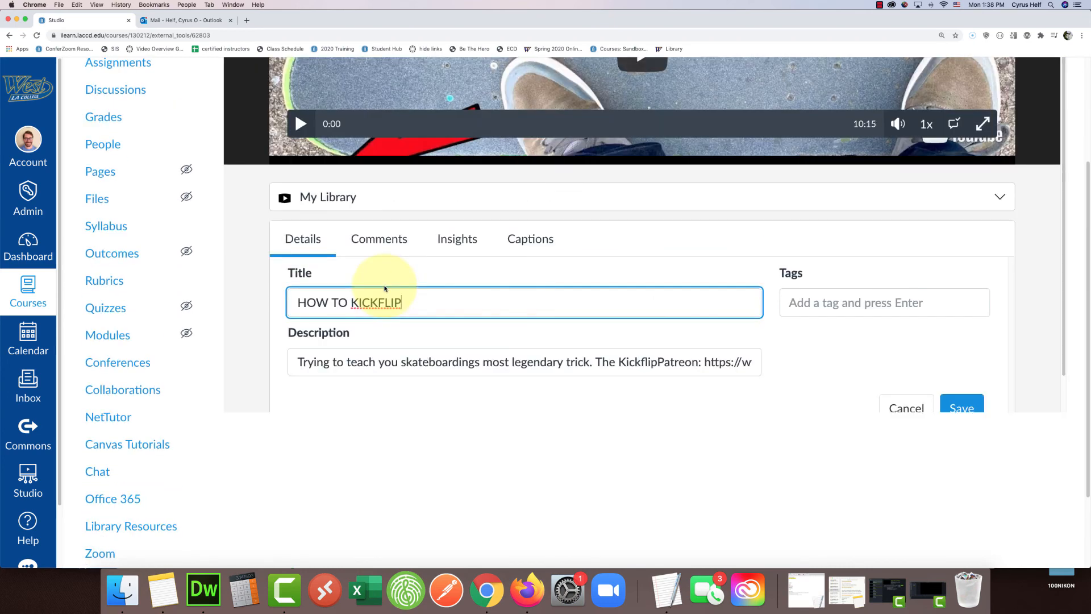
Step: Examine the HOW TO KICKFLIP video's comments, viewer insights and caption upload options
{"action": "scroll", "coordinate": [428, 317], "scroll_direction": "down", "scroll_amount": 2}
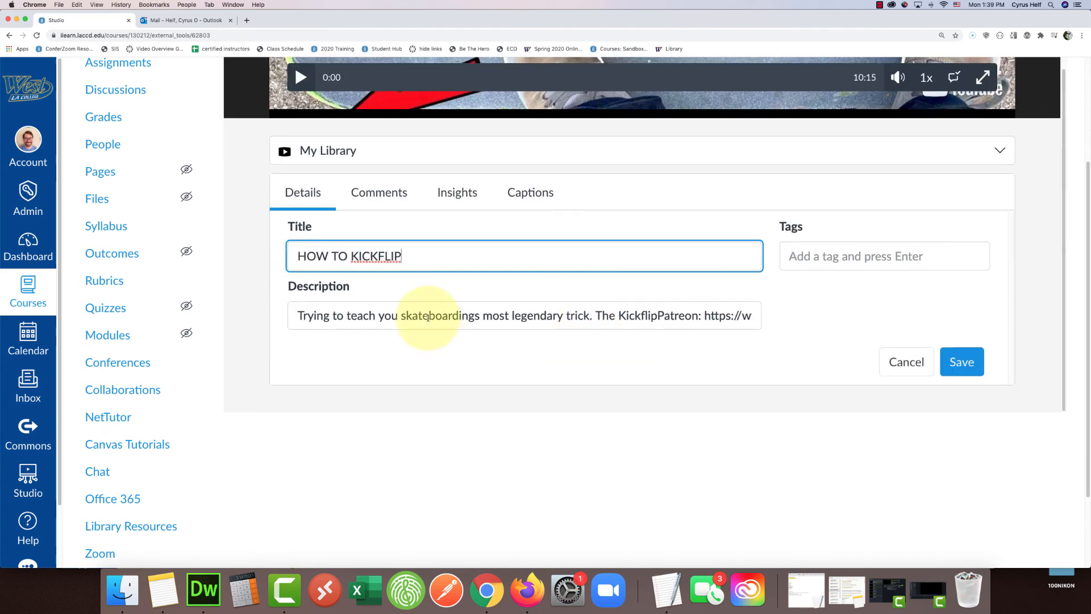
{"action": "left_click", "coordinate": [382, 199]}
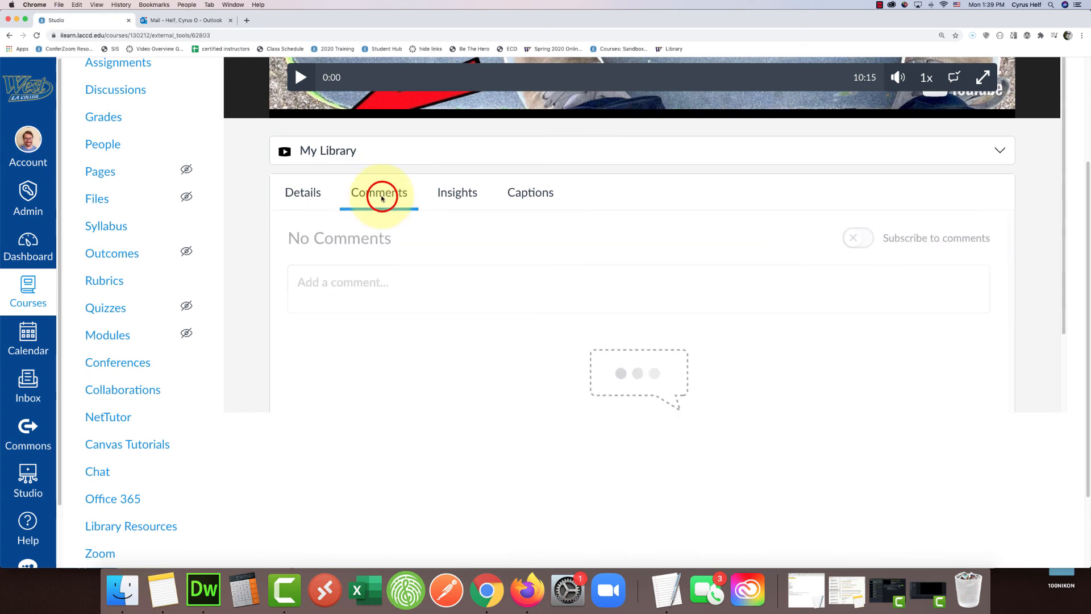
{"action": "left_click", "coordinate": [455, 191]}
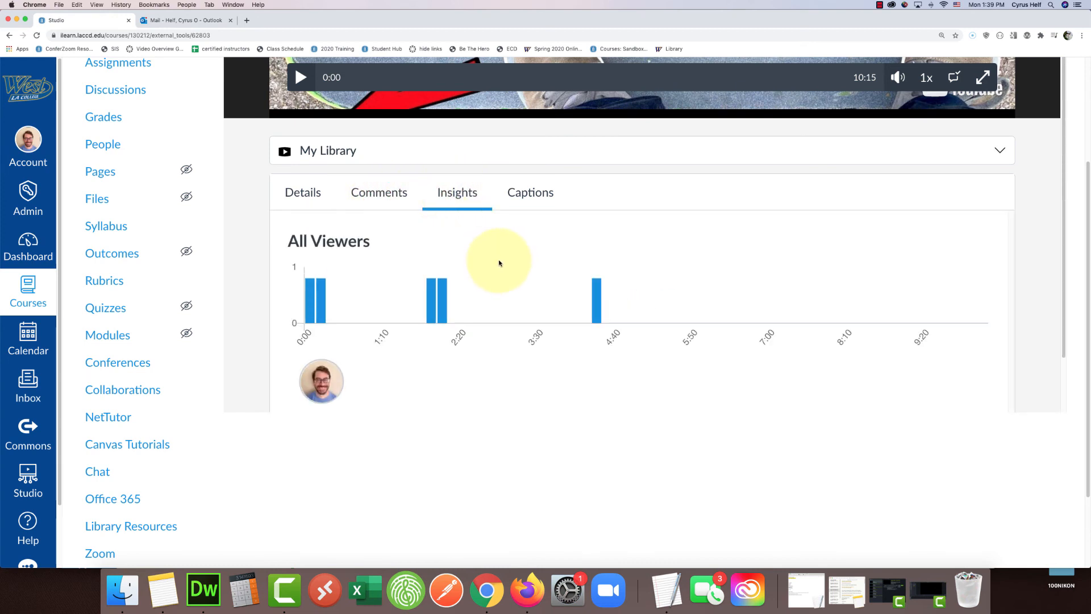
{"action": "scroll", "coordinate": [497, 262], "scroll_direction": "down", "scroll_amount": 3}
{"action": "scroll", "coordinate": [494, 261], "scroll_direction": "up", "scroll_amount": 5}
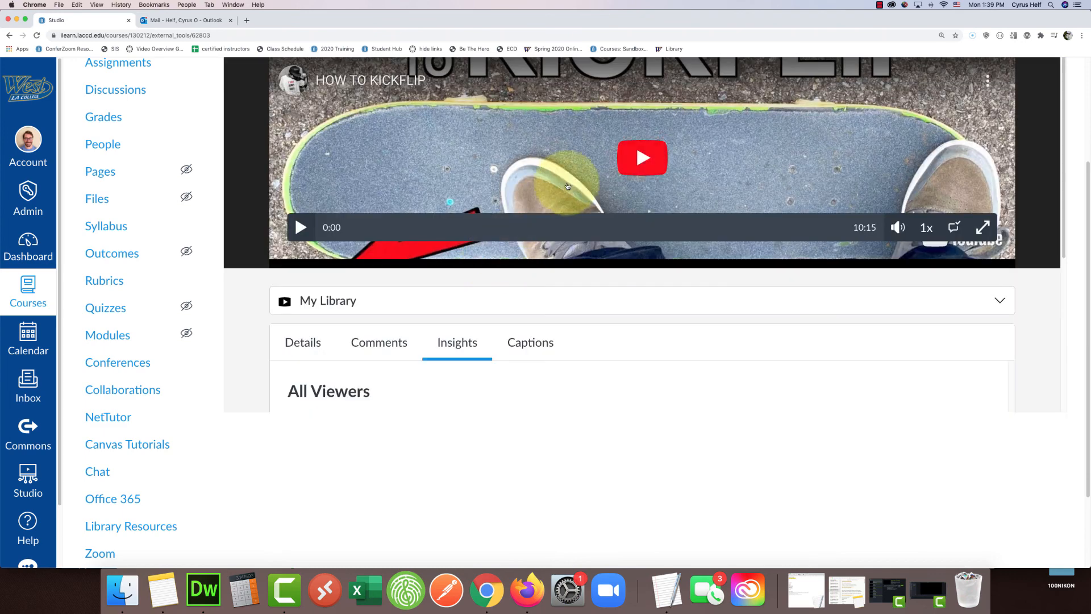
{"action": "scroll", "coordinate": [524, 309], "scroll_direction": "down", "scroll_amount": 5}
{"action": "left_click", "coordinate": [526, 115]}
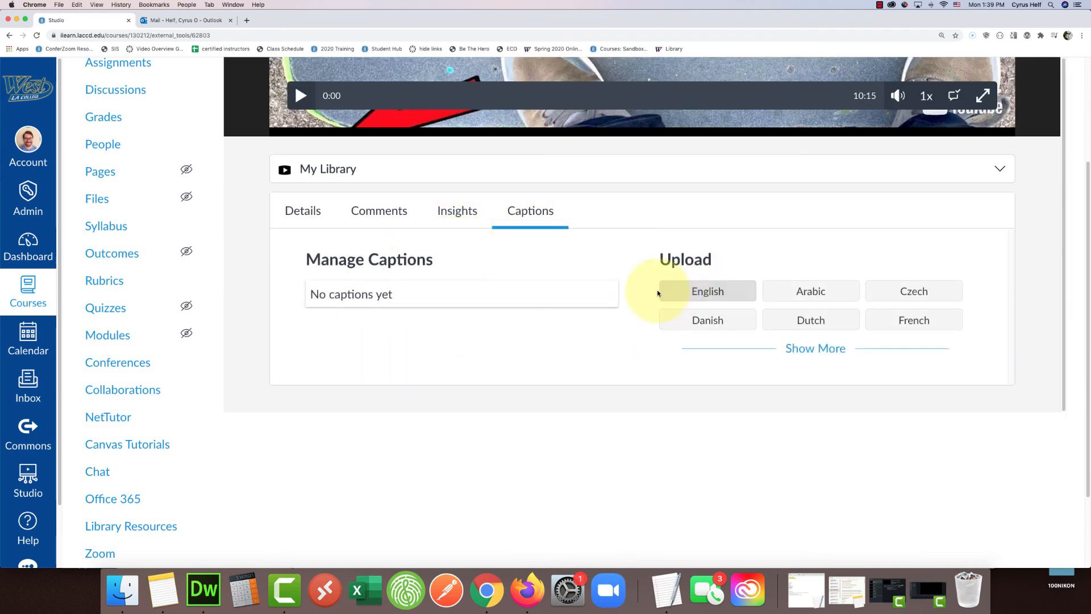
Step: Check which library and course collections are offered for the video and close the list without choosing another
{"action": "scroll", "coordinate": [431, 315], "scroll_direction": "up", "scroll_amount": 3}
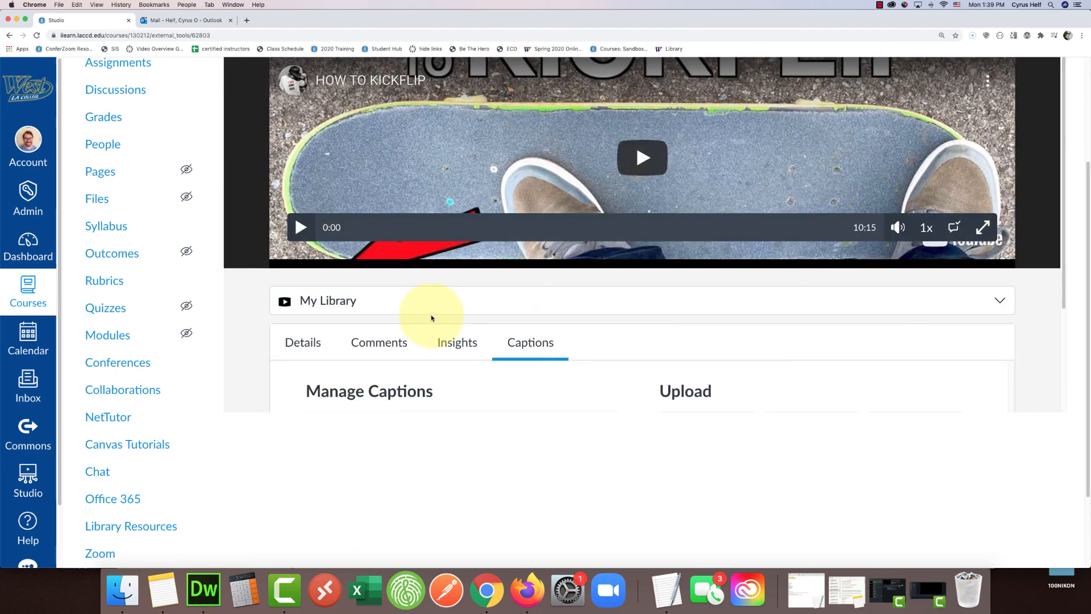
{"action": "left_click", "coordinate": [992, 298]}
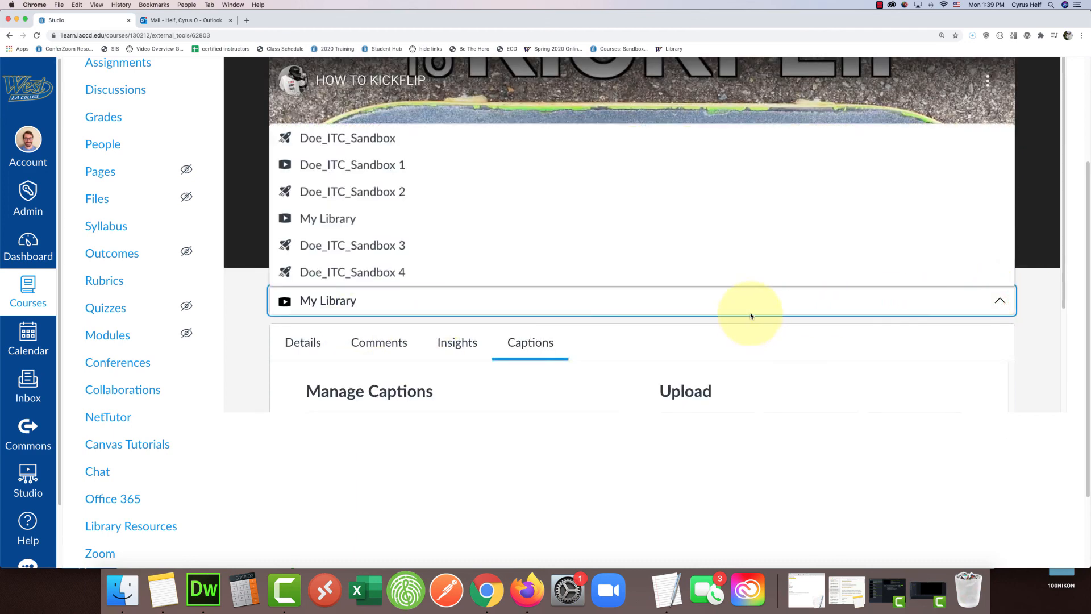
{"action": "left_click", "coordinate": [774, 301]}
{"action": "scroll", "coordinate": [955, 328], "scroll_direction": "up", "scroll_amount": 3}
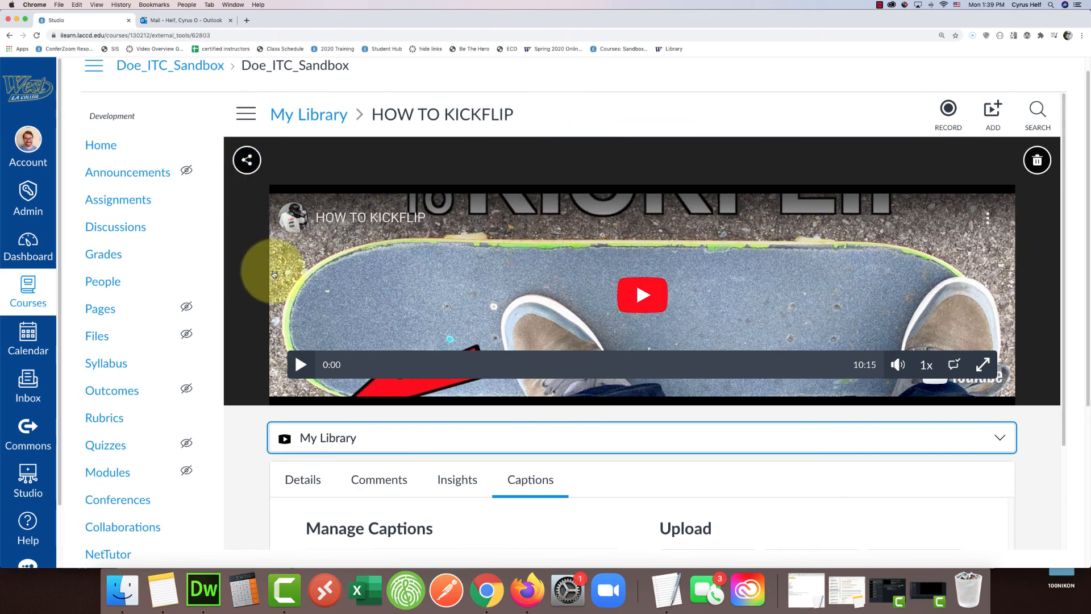
{"action": "scroll", "coordinate": [274, 274], "scroll_direction": "down", "scroll_amount": 3}
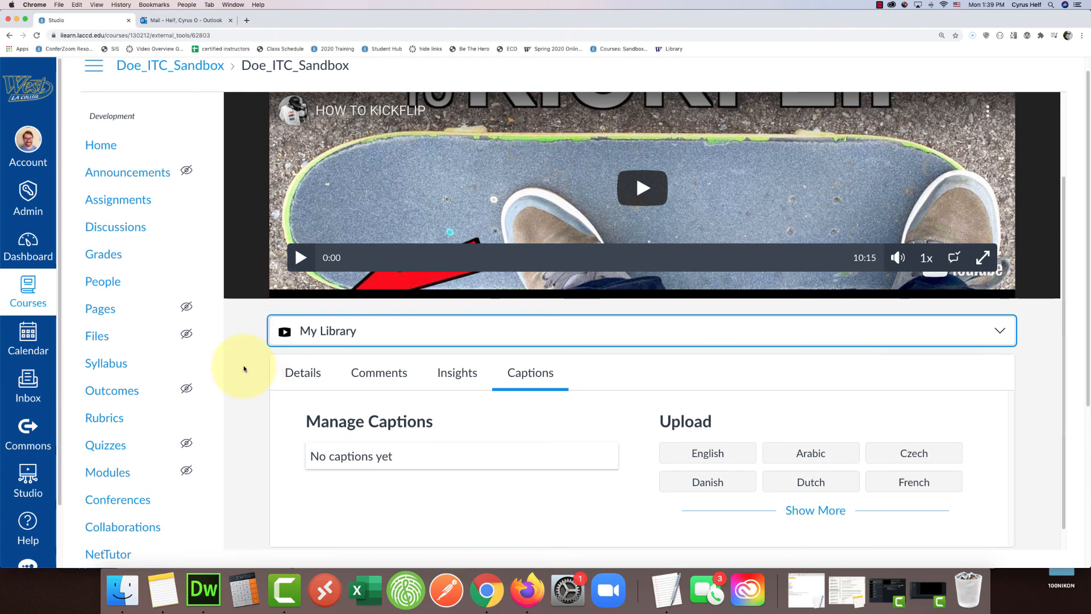
{"action": "scroll", "coordinate": [244, 371], "scroll_direction": "down", "scroll_amount": 1}
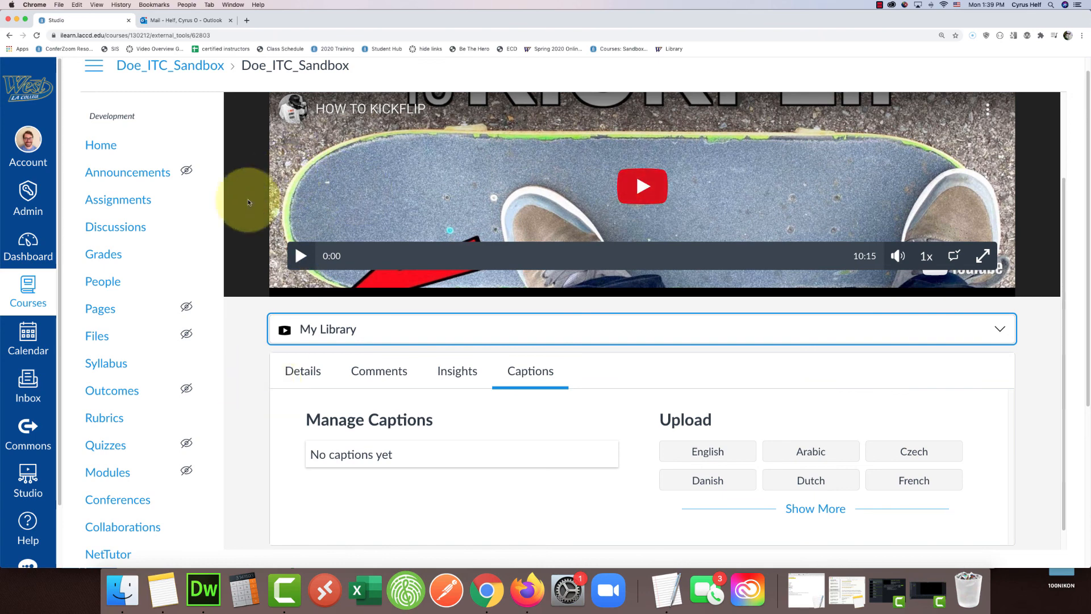
{"action": "scroll", "coordinate": [234, 373], "scroll_direction": "up", "scroll_amount": 2}
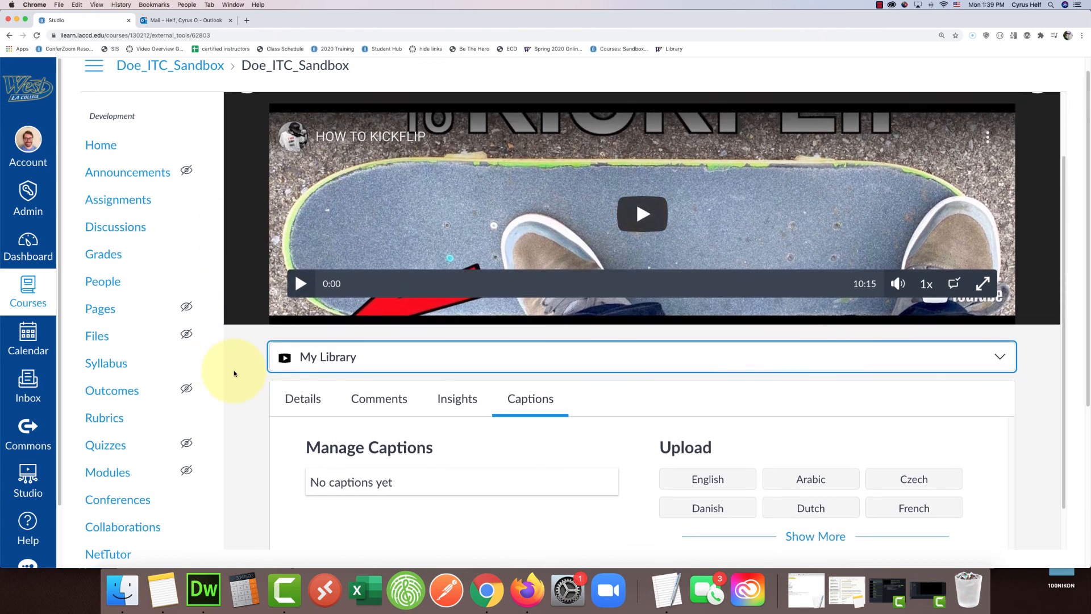
{"action": "scroll", "coordinate": [234, 373], "scroll_direction": "up", "scroll_amount": 2}
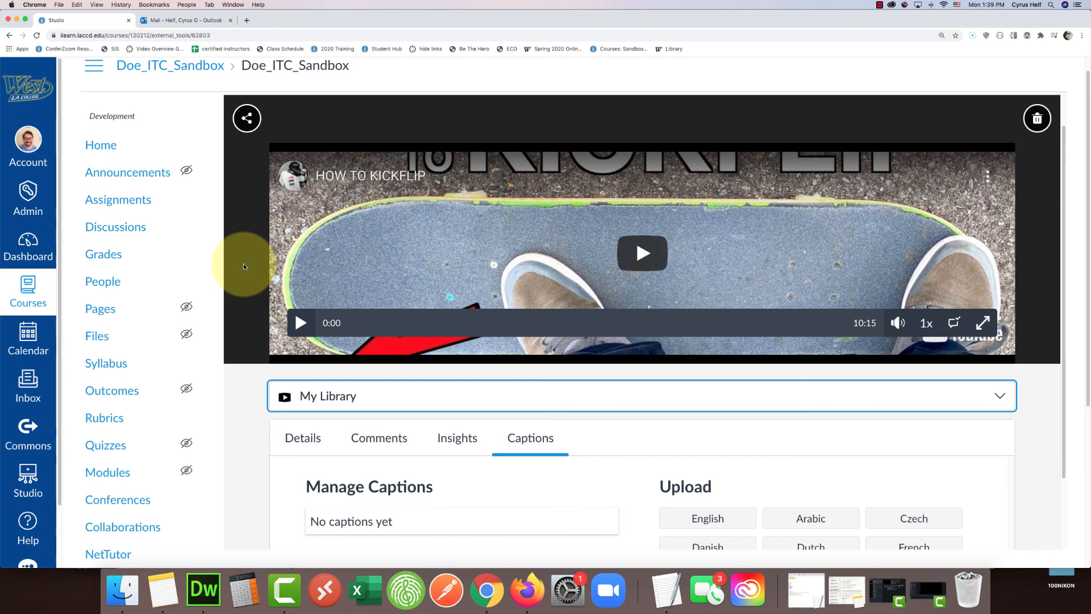
{"action": "scroll", "coordinate": [244, 266], "scroll_direction": "up", "scroll_amount": 2}
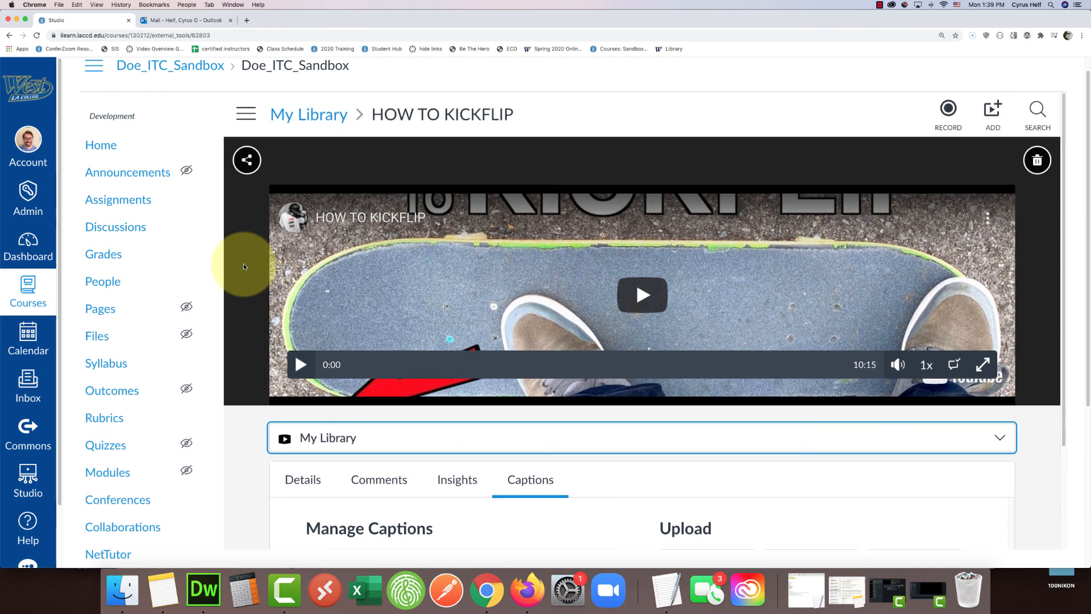
Step: Open Studio Settings to examine the teacher and student permissions, and return to the course home page
{"action": "left_click", "coordinate": [250, 119]}
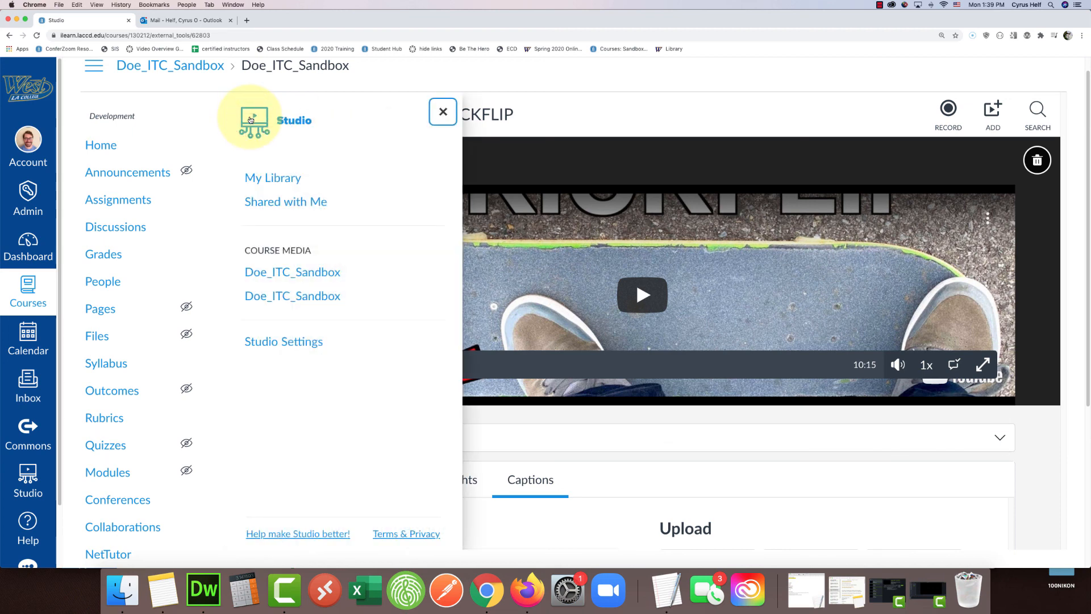
{"action": "left_click", "coordinate": [260, 342]}
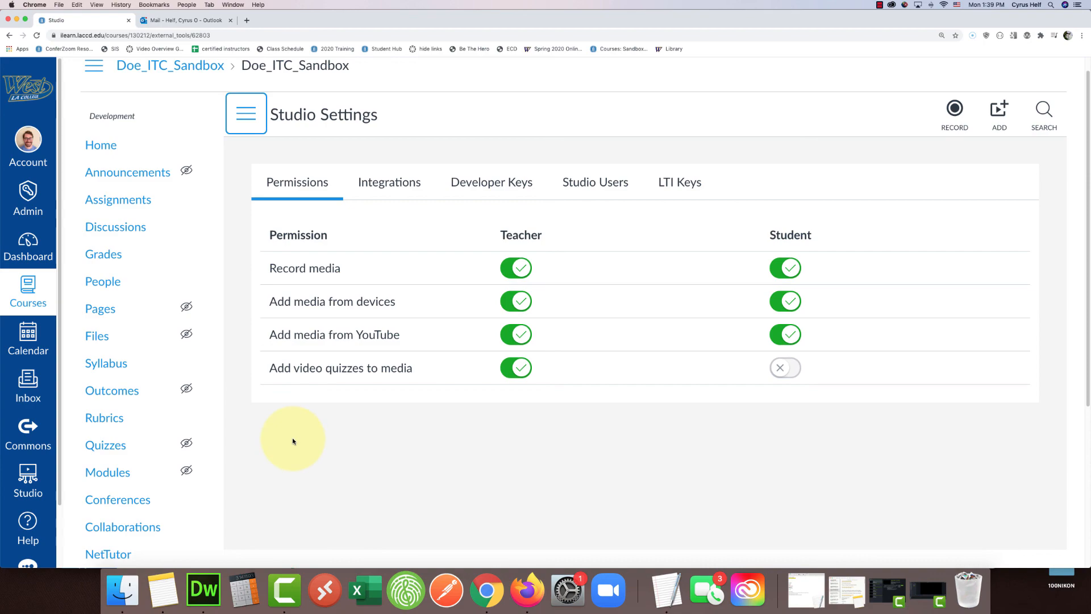
{"action": "left_click", "coordinate": [117, 148]}
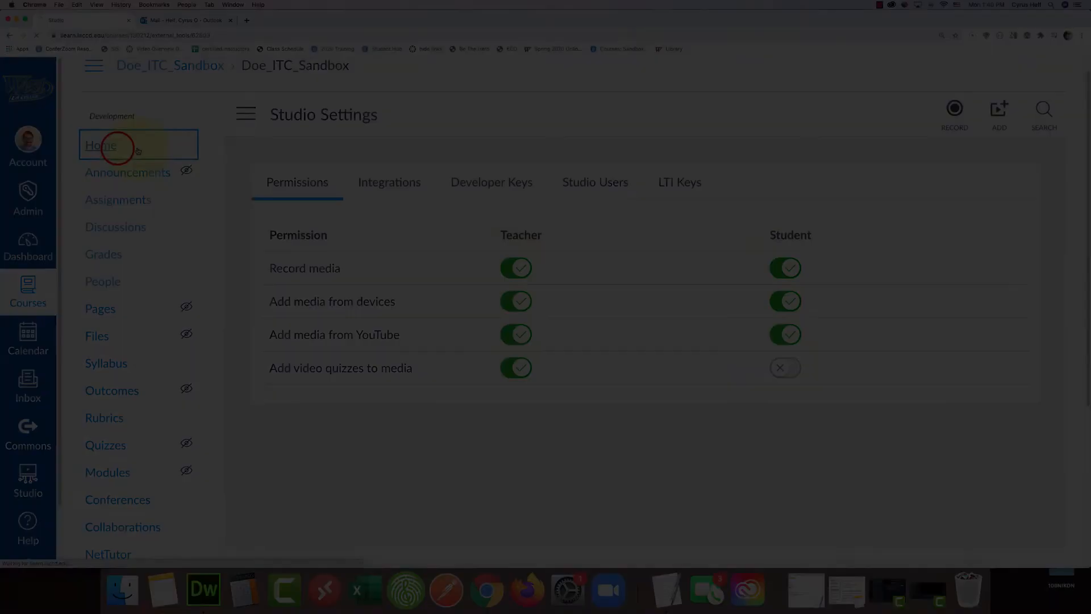